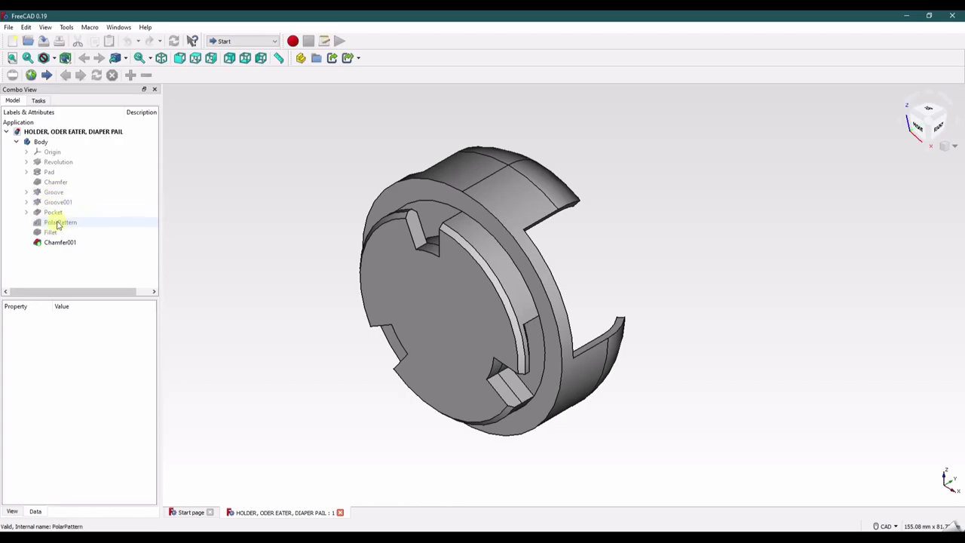
Inspect the PolarPattern and Chamfer001 features of the finished holder in the model tree.
click(58, 223)
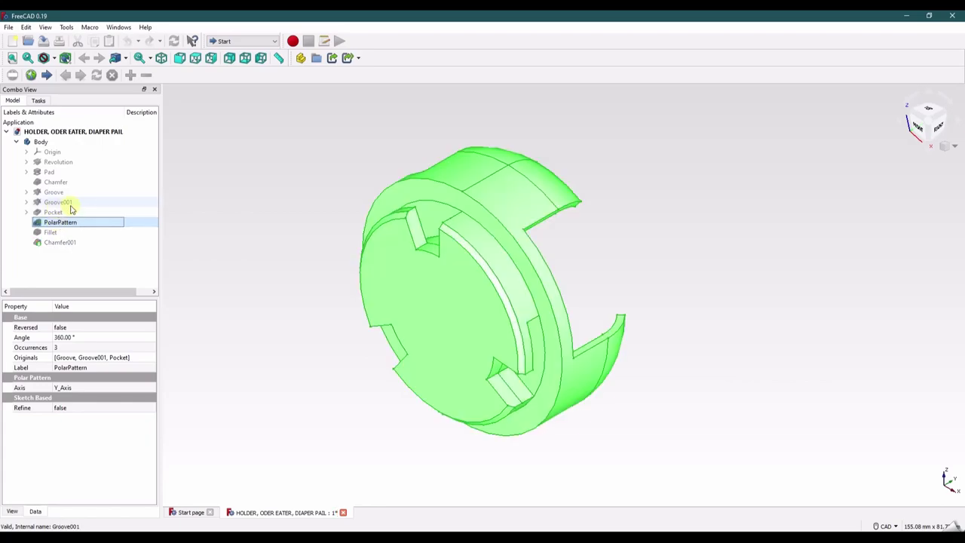
click(276, 216)
click(61, 243)
click(294, 237)
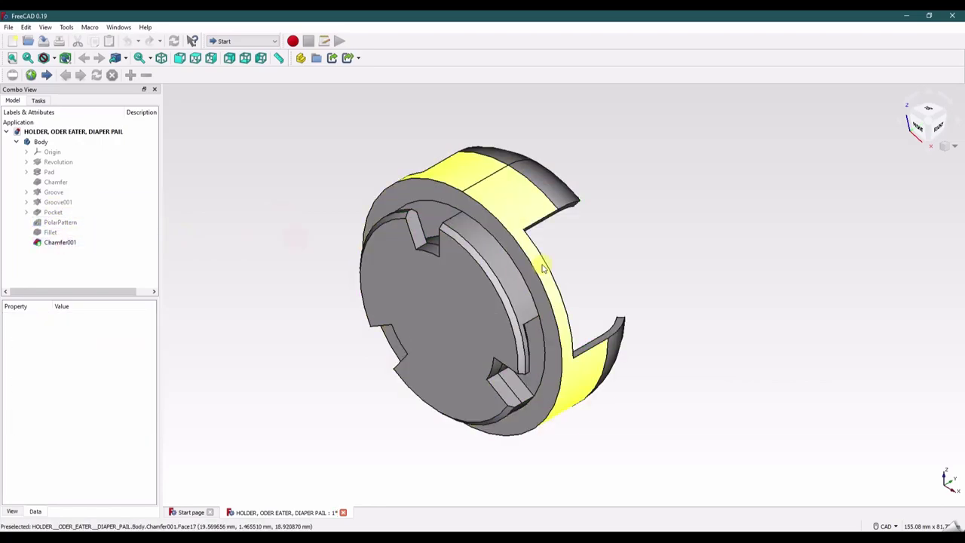
Orbit the holder model to view its other side, front and underside.
middle_drag(588, 264, 347, 327)
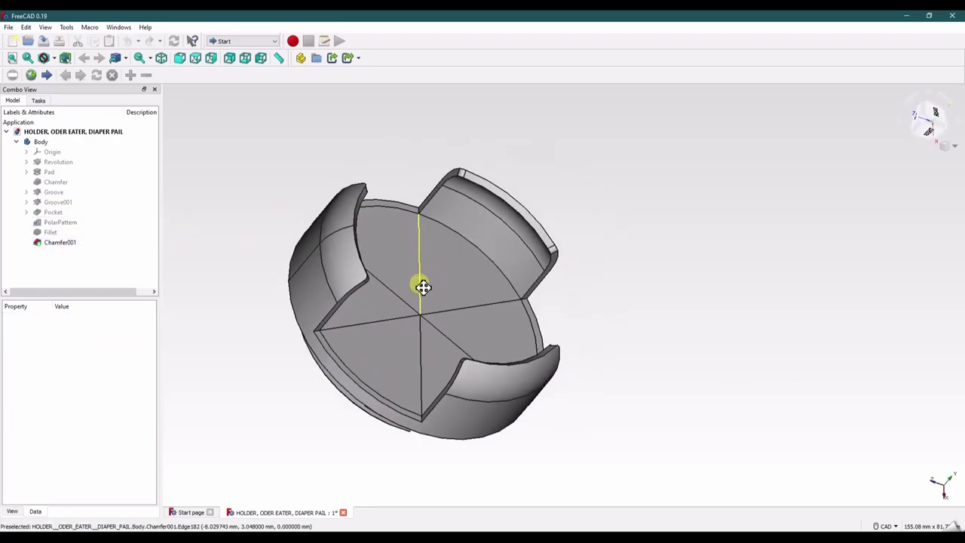
middle_drag(422, 284, 474, 333)
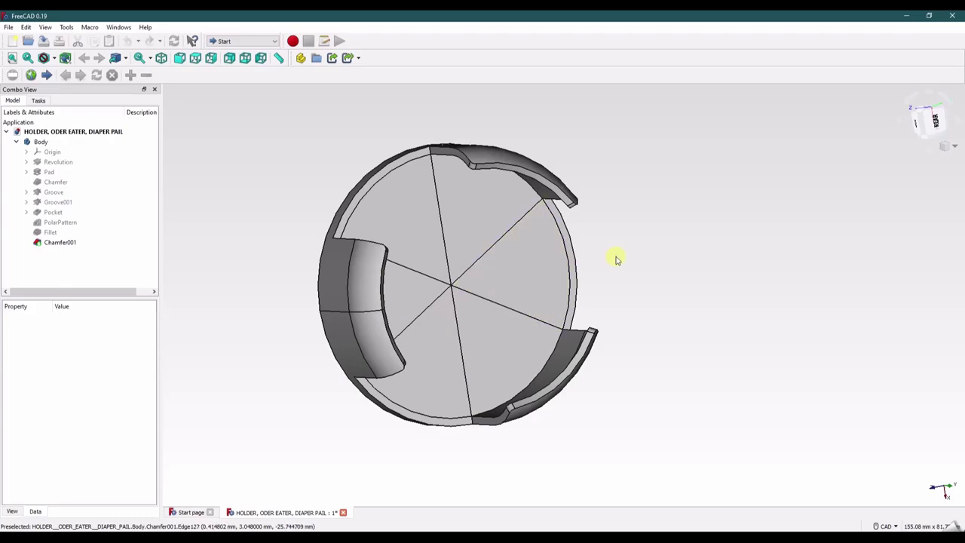
middle_drag(456, 255, 636, 275)
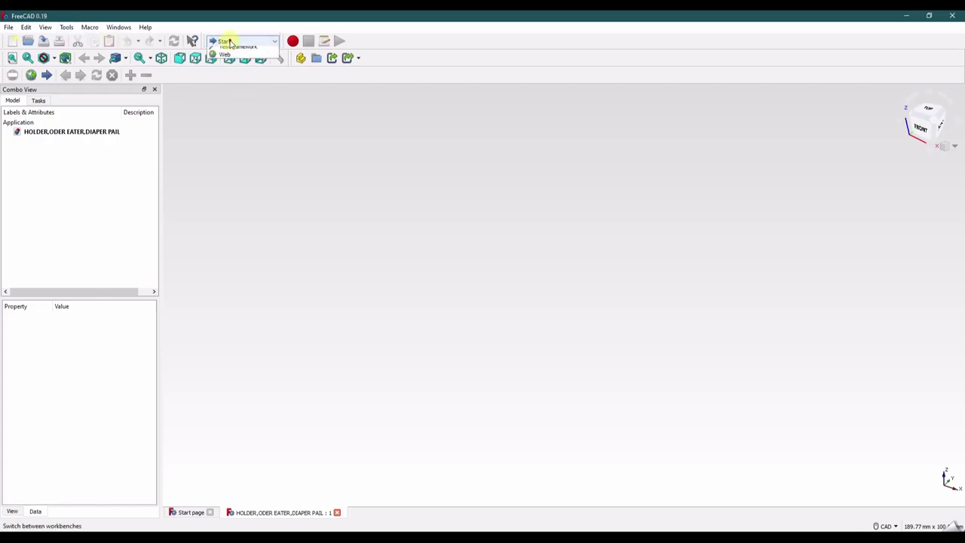
Switch to the Part Design workbench and return to the new document's empty 3D view.
click(226, 41)
click(254, 155)
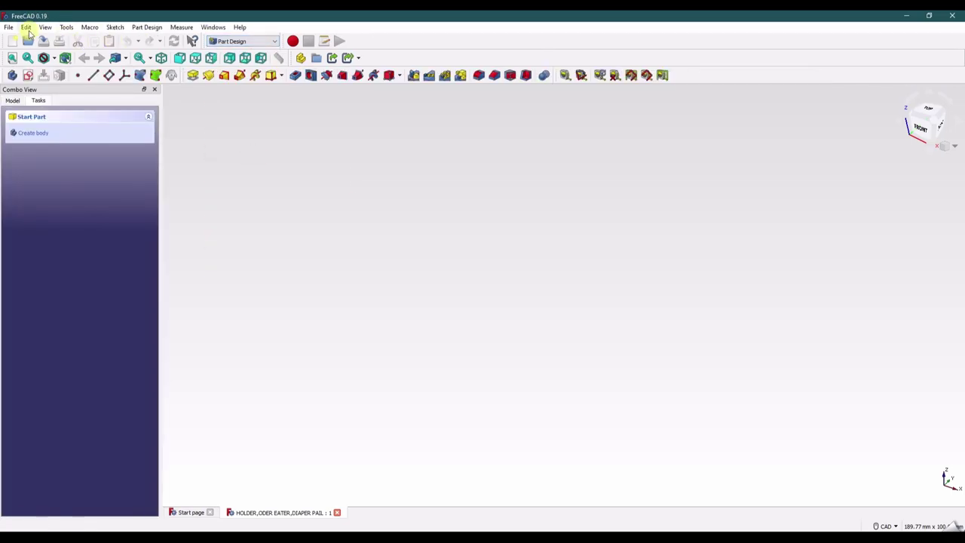
click(15, 101)
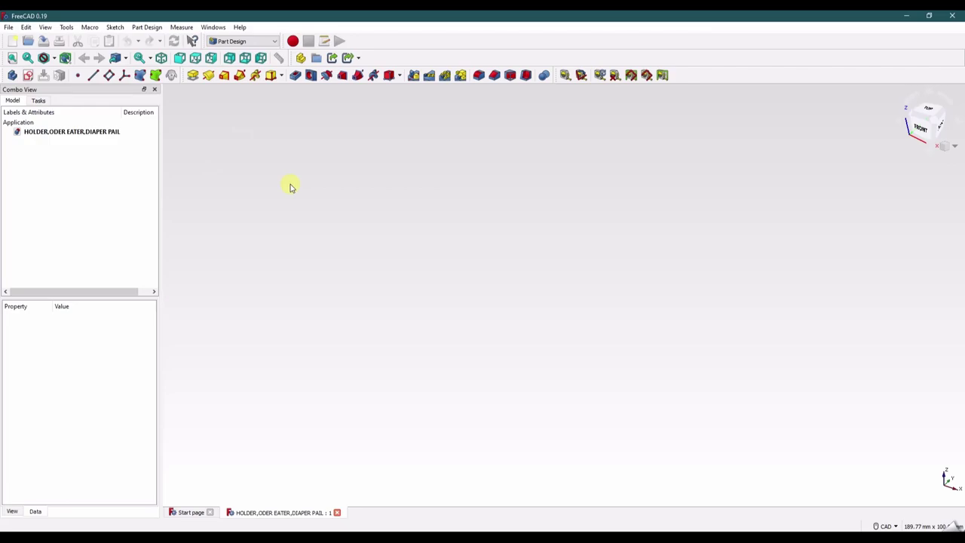
click(191, 512)
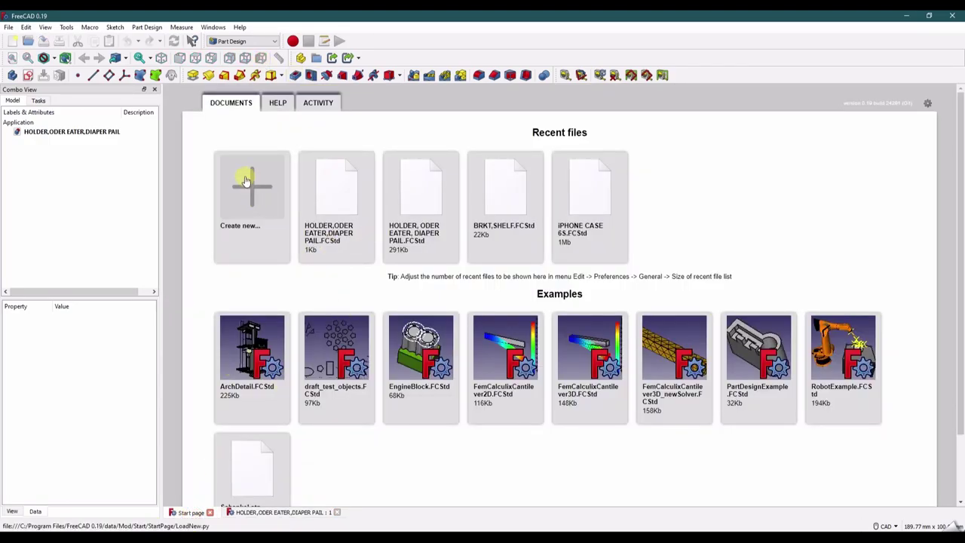
click(259, 512)
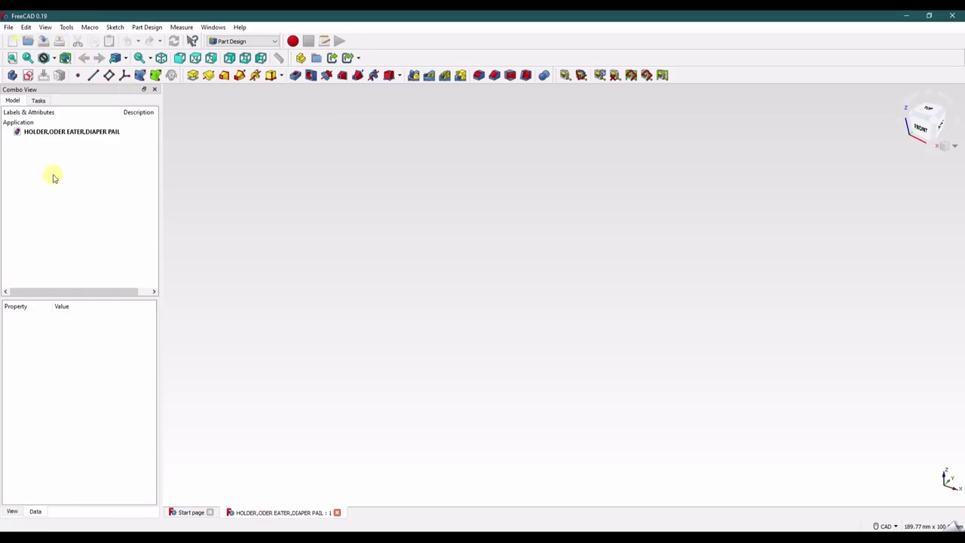
Create a body and open a new sketch on the YZ_Plane.
click(43, 103)
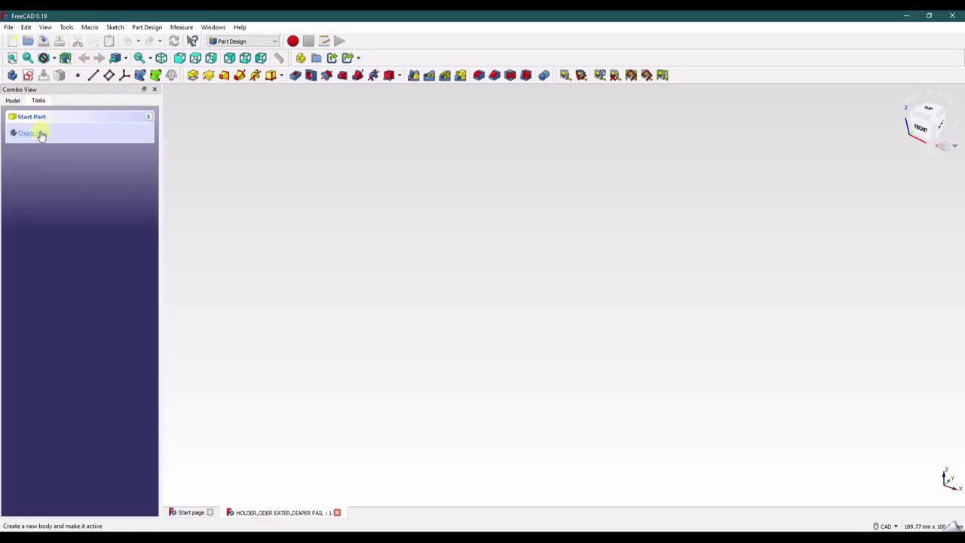
click(40, 135)
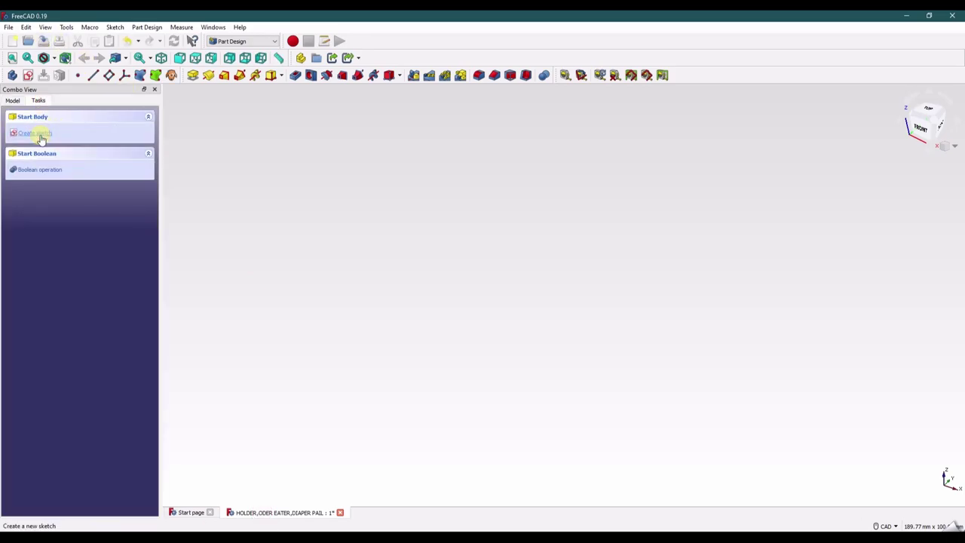
click(36, 133)
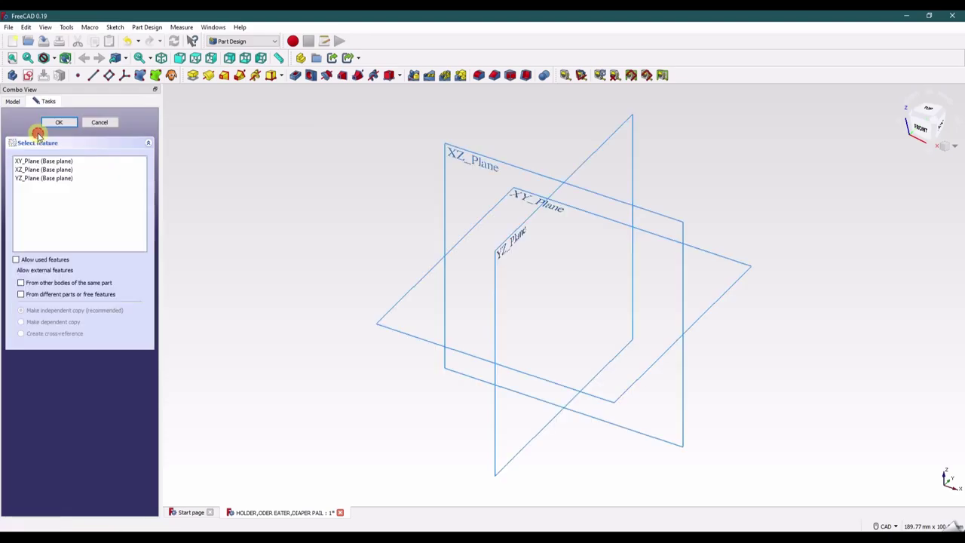
click(609, 142)
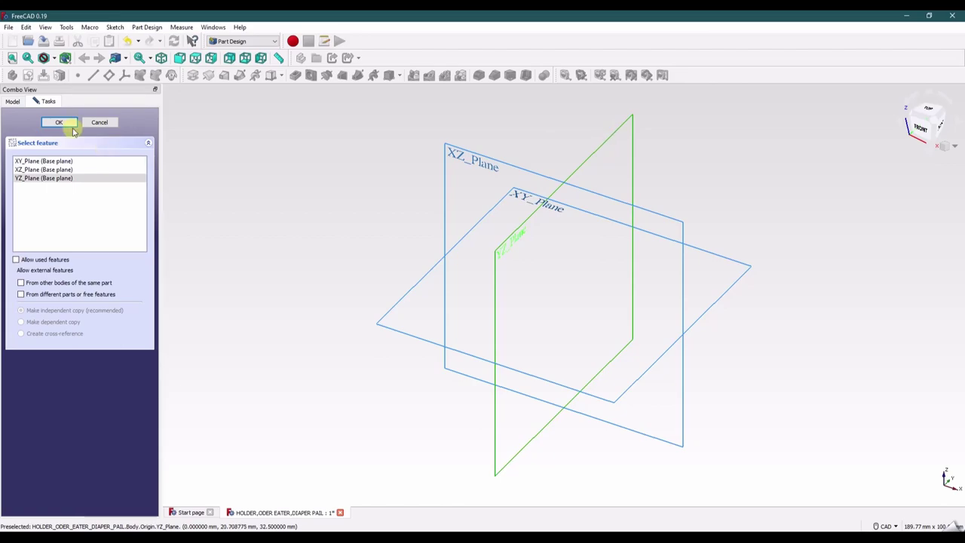
click(60, 122)
Draw a short base line, tall upright and top ledge from the origin, undoing the stray segment.
mouse_move(410, 200)
middle_down()
mouse_move(289, 206)
mouse_move(241, 235)
middle_up()
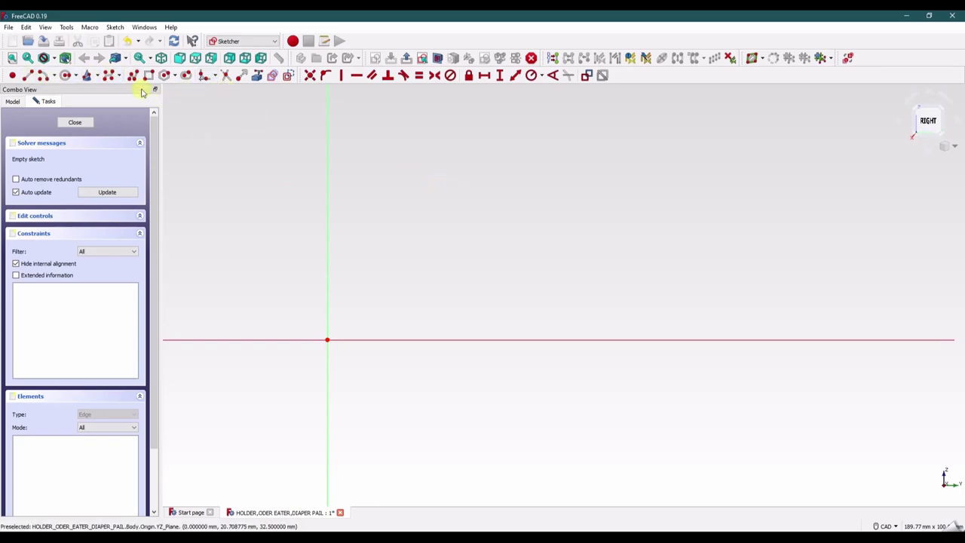
click(29, 78)
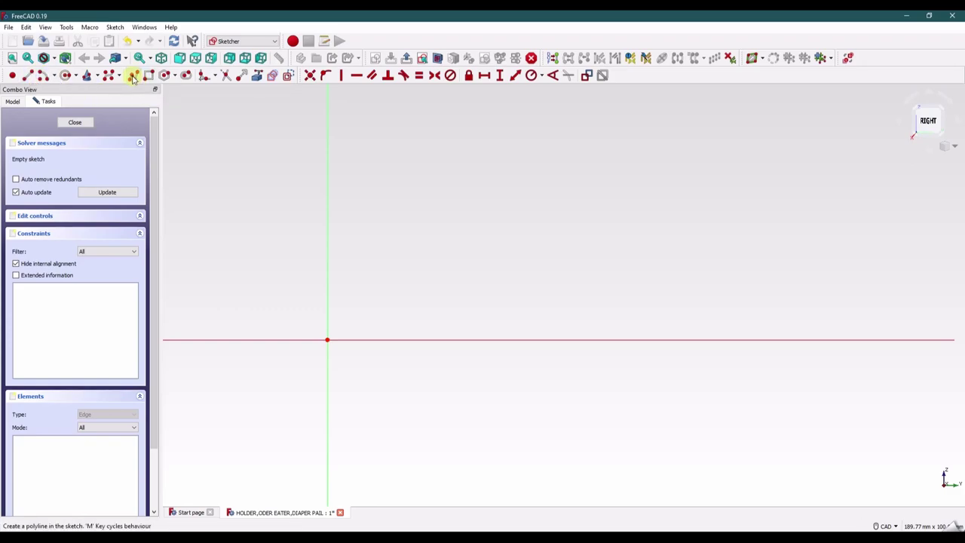
click(328, 340)
click(352, 339)
click(352, 340)
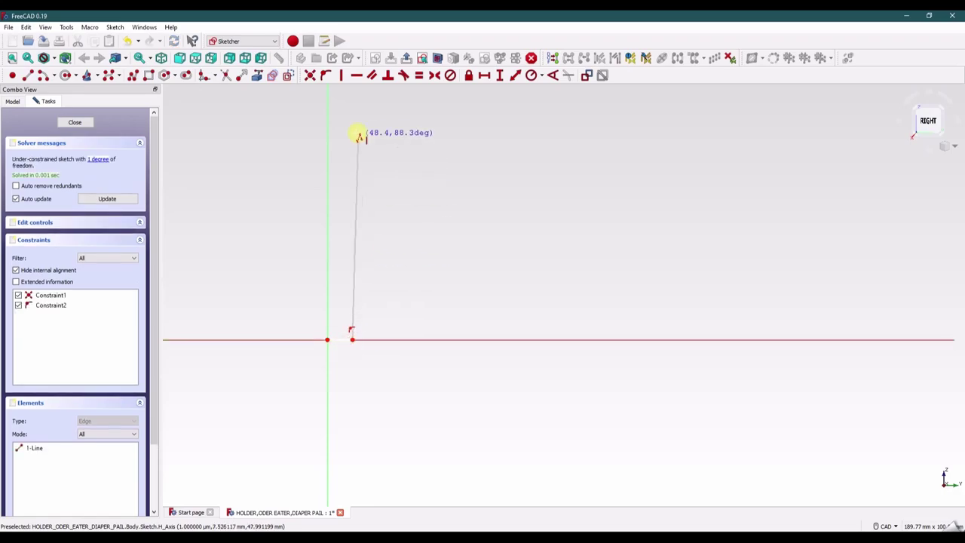
click(351, 126)
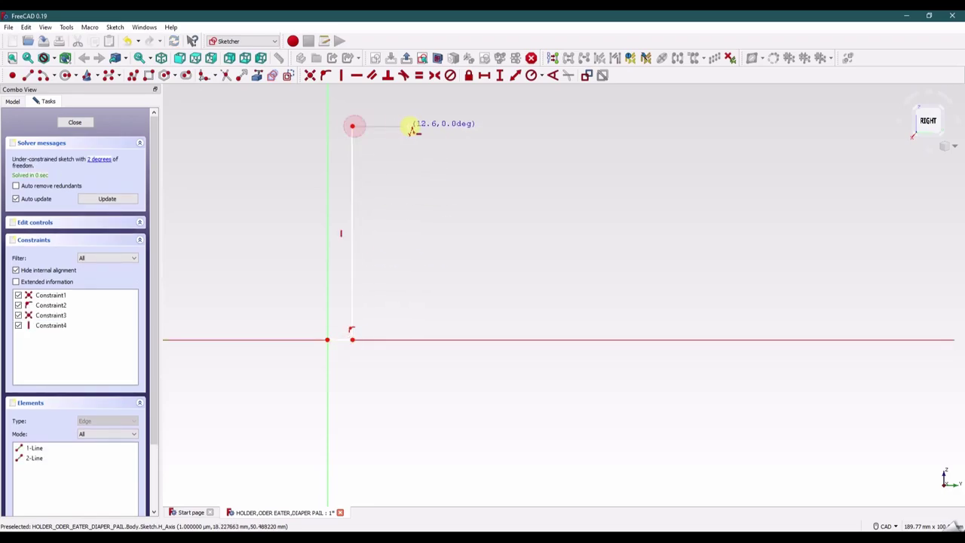
click(431, 125)
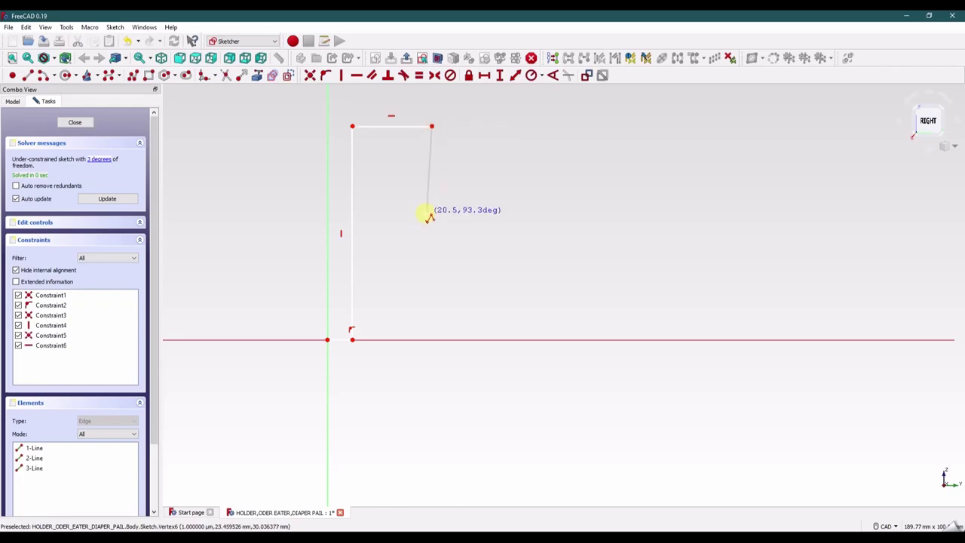
double_click(421, 213)
key(ctrl+z)
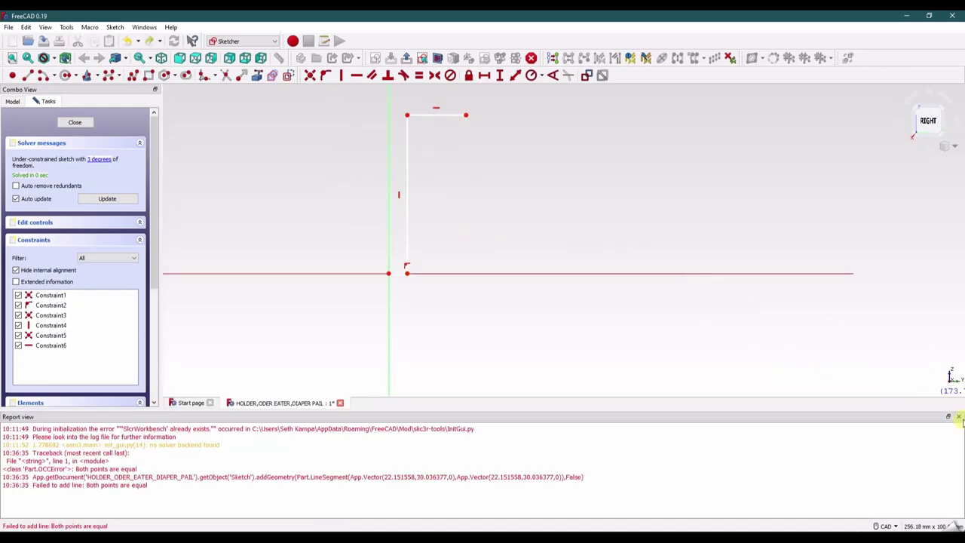
click(958, 417)
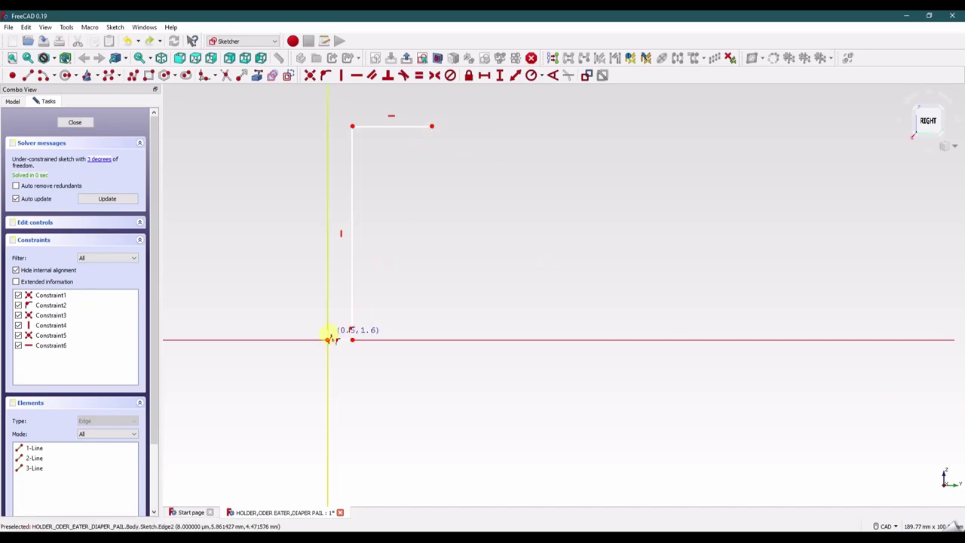
Draw a second upright along the vertical axis from the origin, topped by an upper horizontal ledge.
click(328, 340)
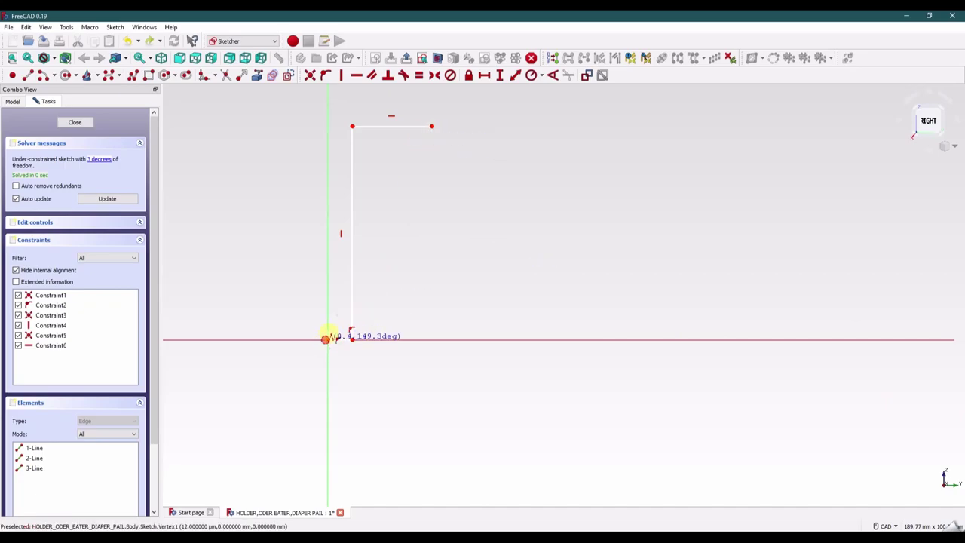
click(327, 98)
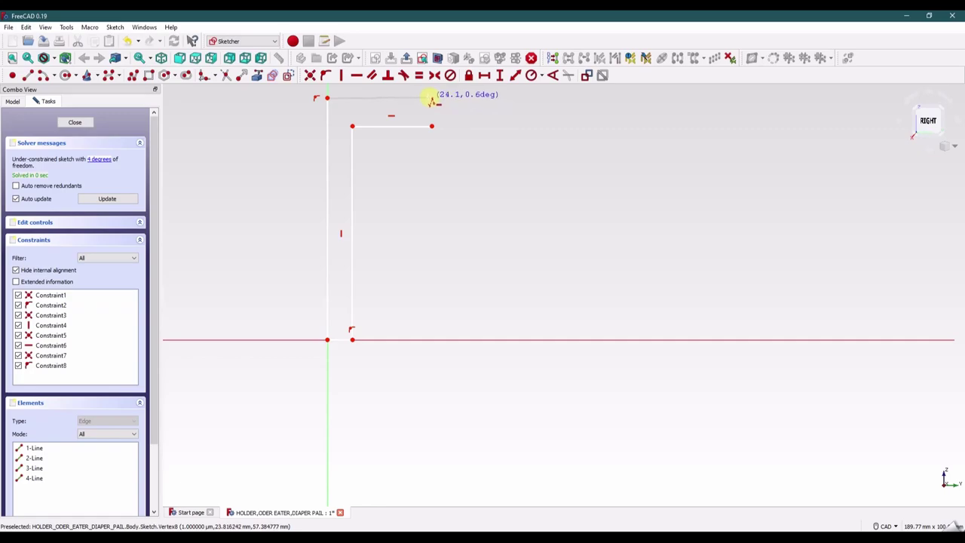
click(431, 98)
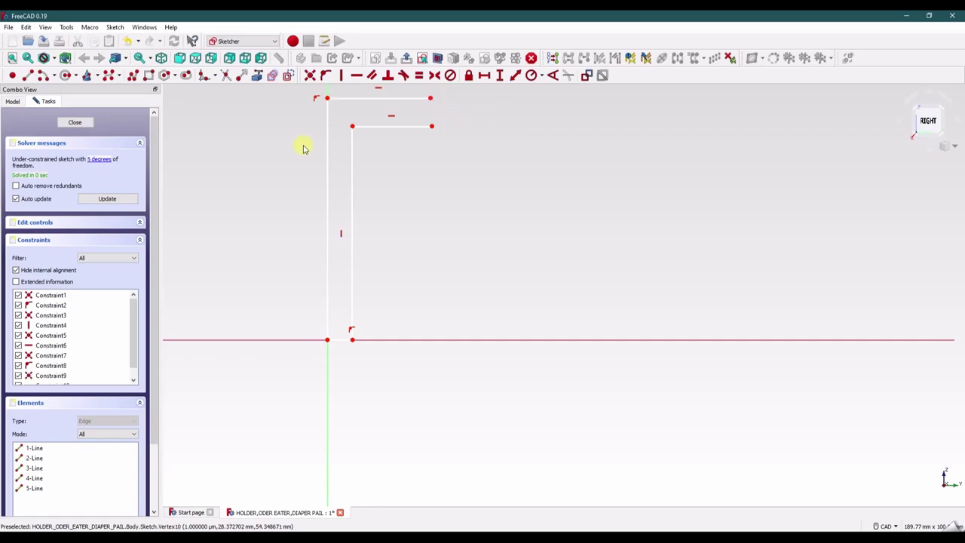
middle_drag(304, 149, 275, 193)
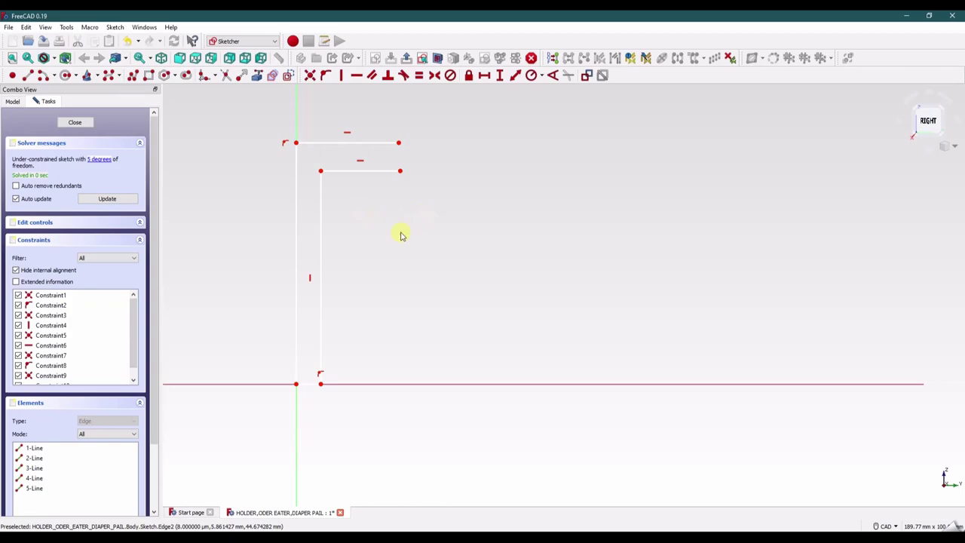
Draw two three-point arcs curving down from the lower and upper ledge ends.
click(40, 76)
click(400, 172)
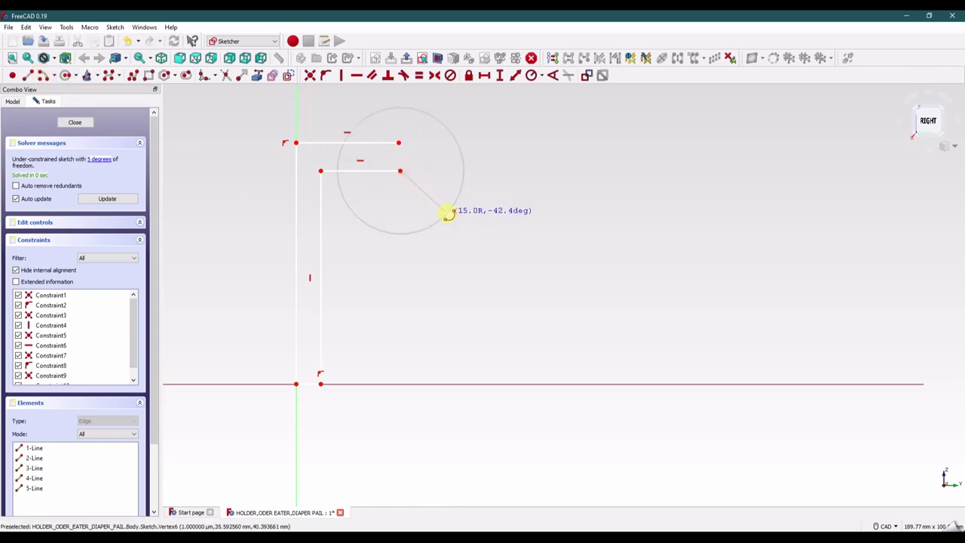
click(446, 212)
key(Escape)
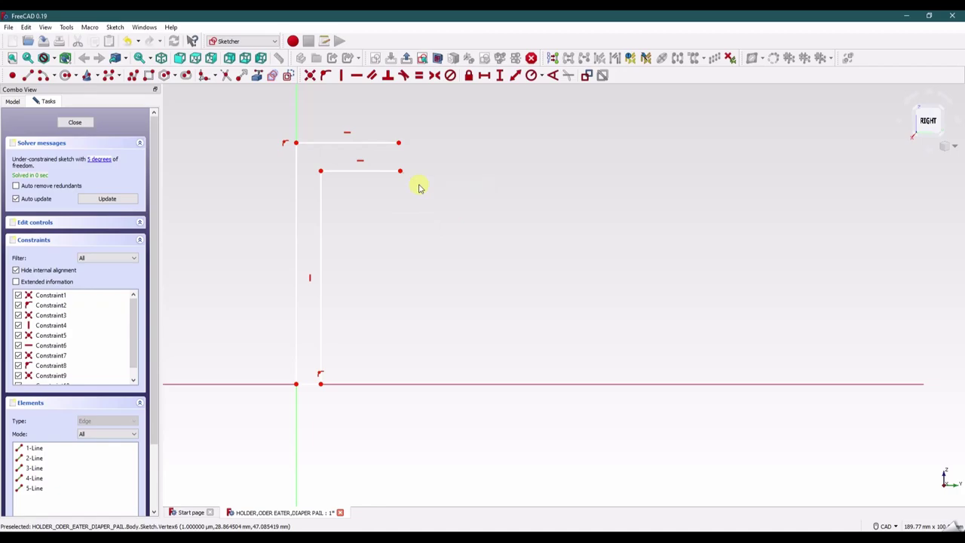
click(76, 76)
click(54, 77)
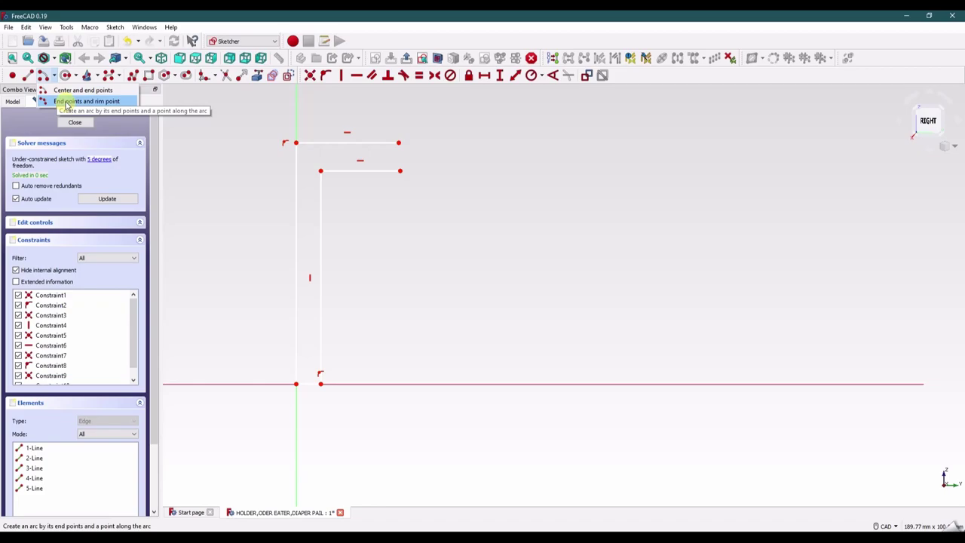
click(67, 106)
click(400, 171)
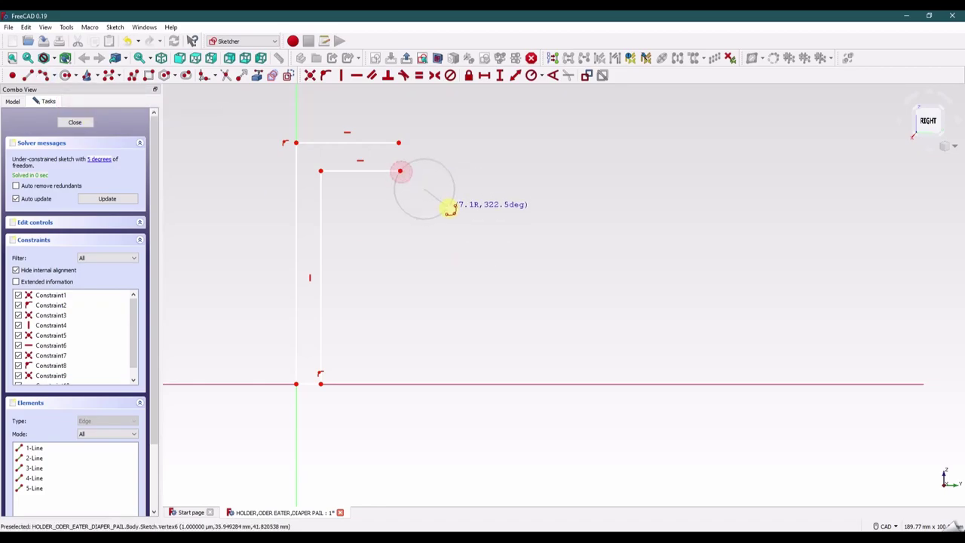
click(449, 217)
click(438, 197)
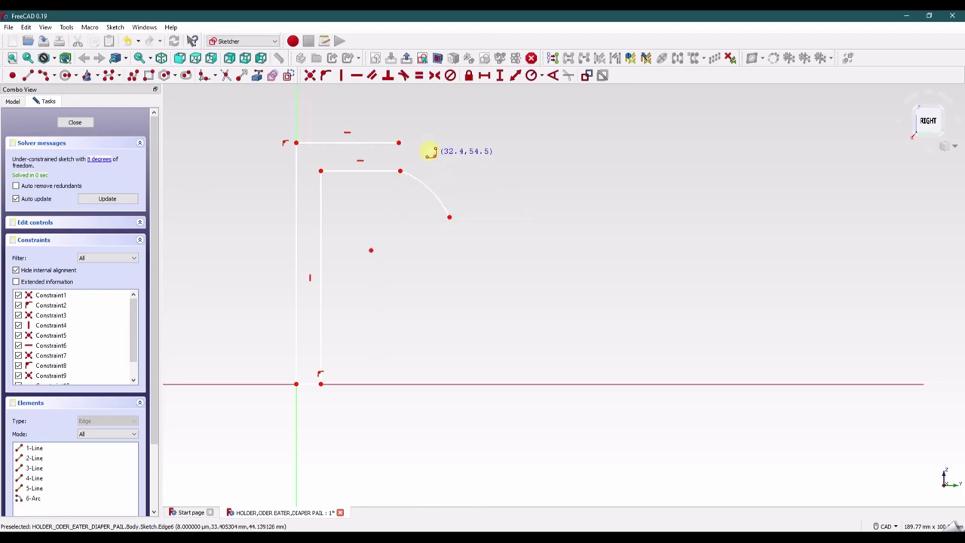
click(399, 143)
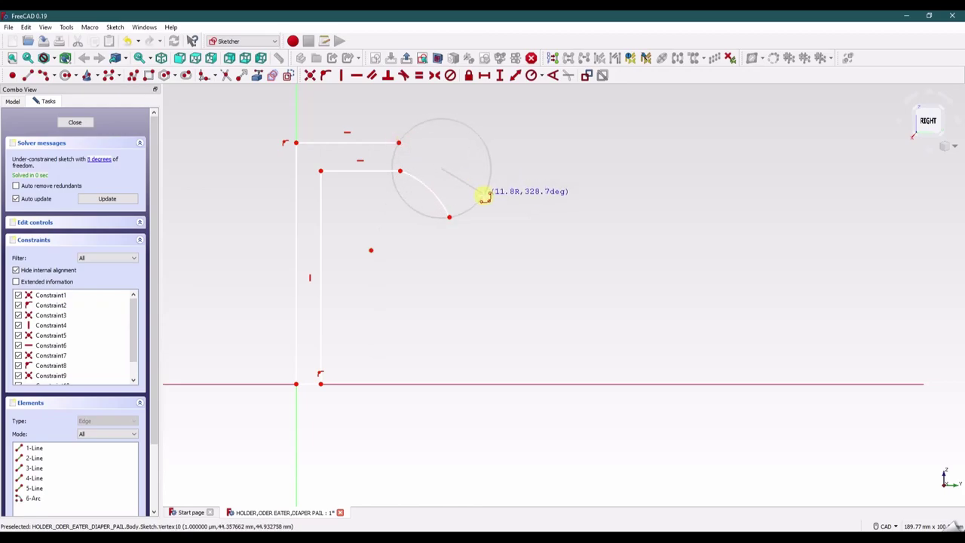
click(478, 203)
click(462, 179)
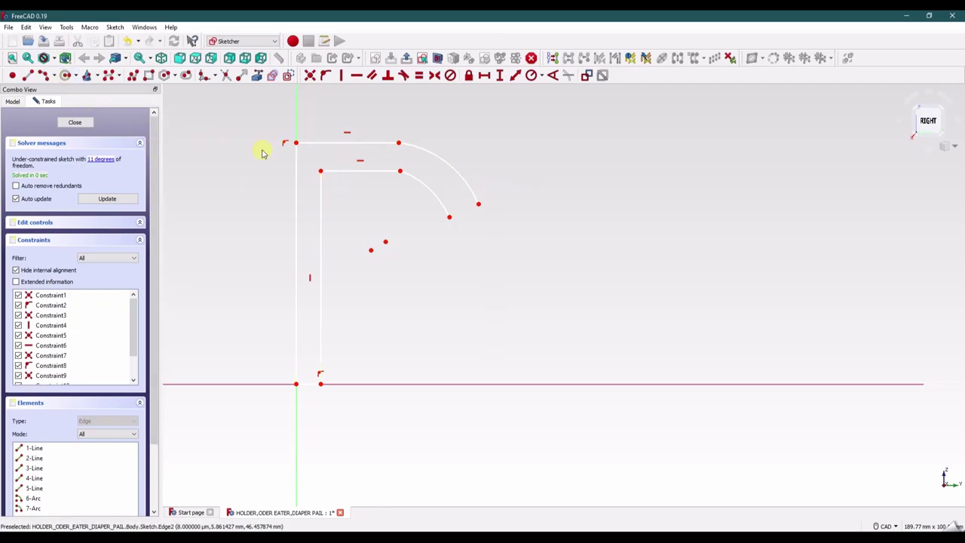
Place a sketch point below the profile near the vertical axis.
middle_drag(372, 282, 385, 239)
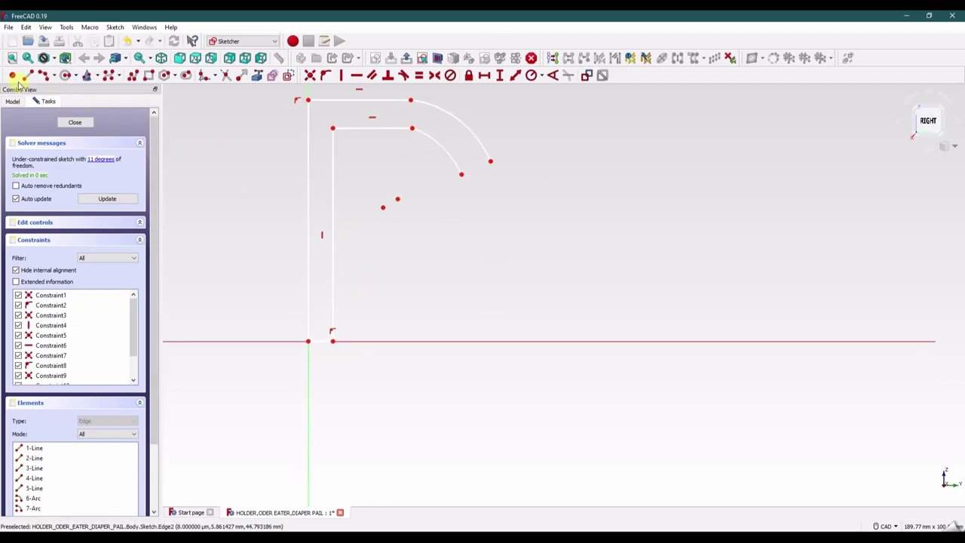
scroll(308, 411, up, 1)
scroll(316, 422, down, 3)
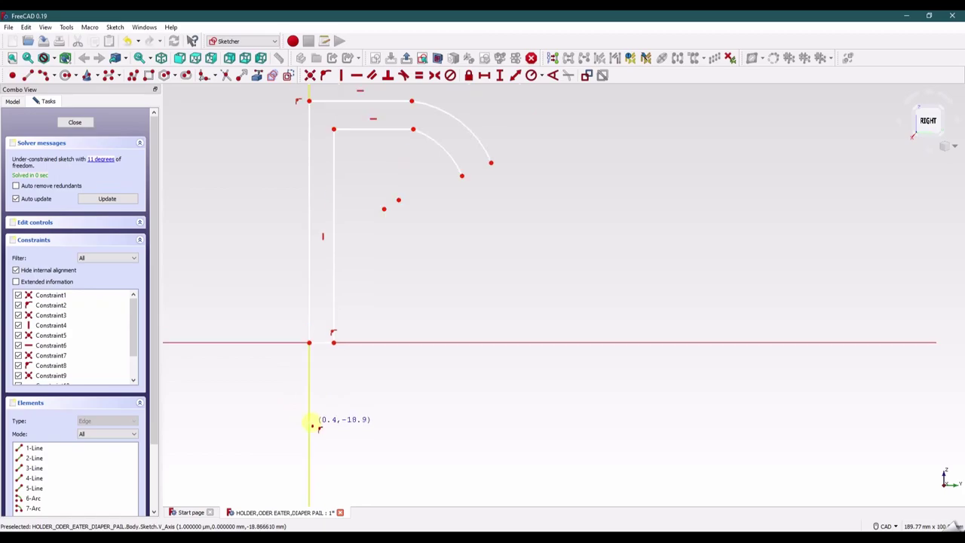
click(323, 480)
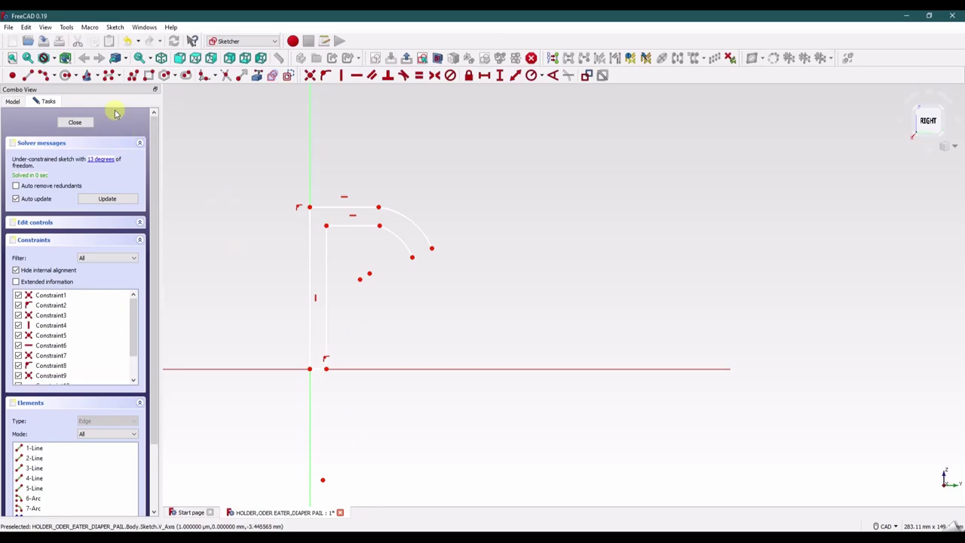
Make the inner corner point and bottom point symmetric about the horizontal axis.
click(327, 226)
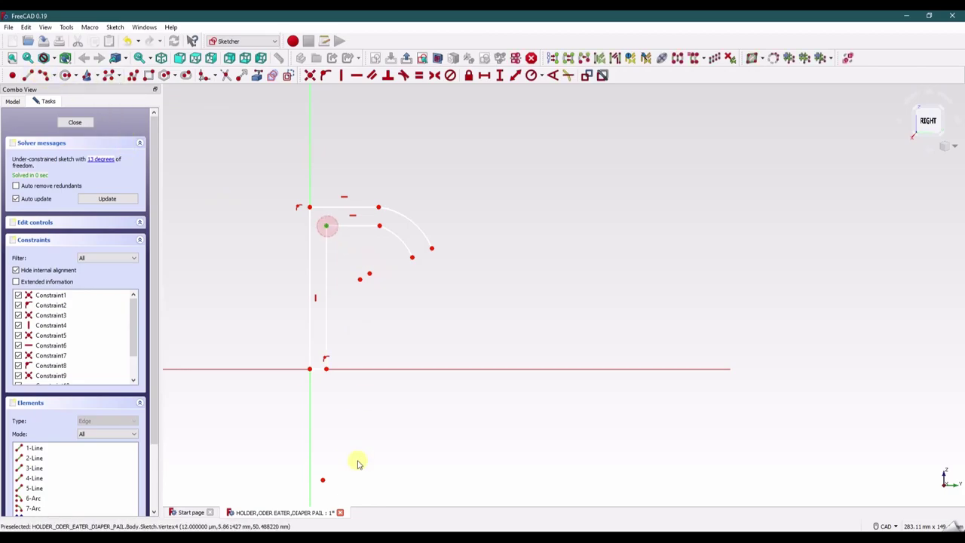
click(323, 480)
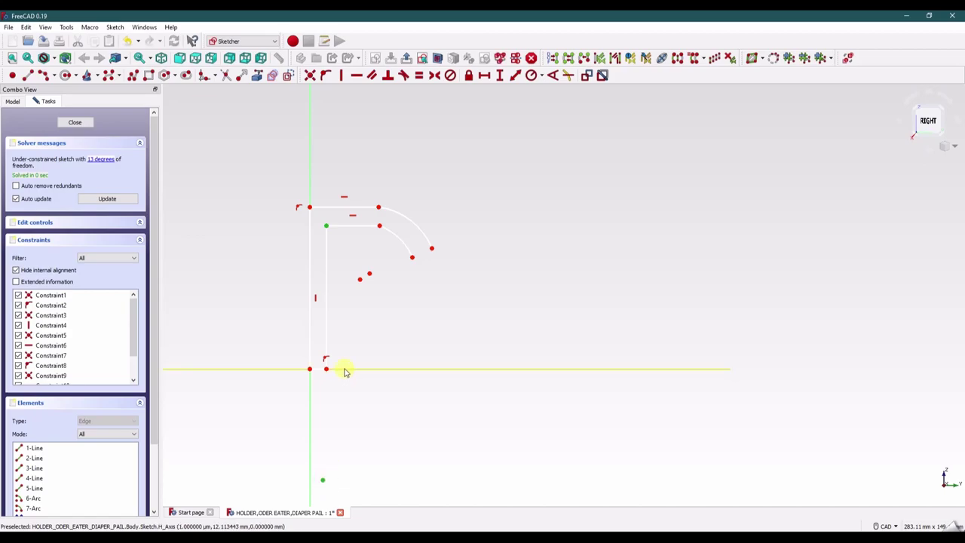
click(343, 369)
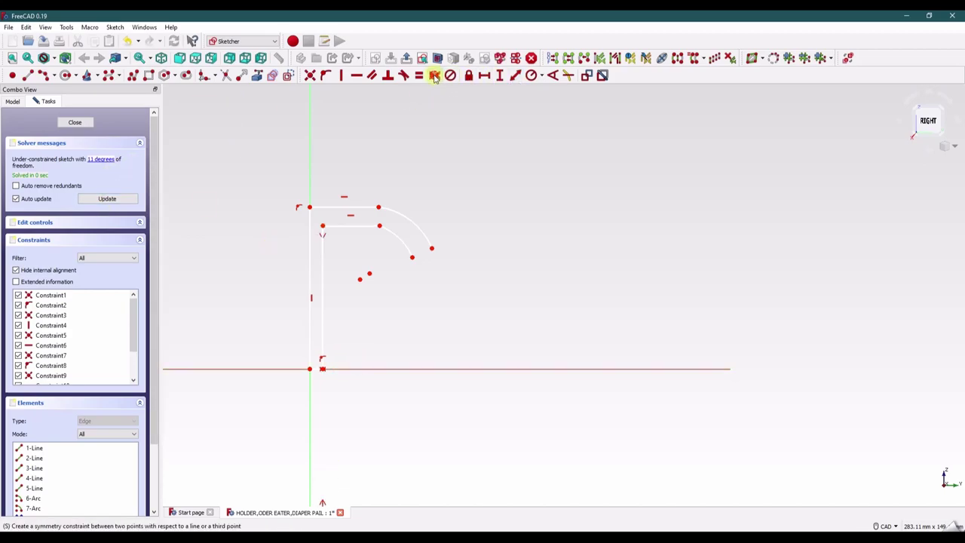
click(434, 75)
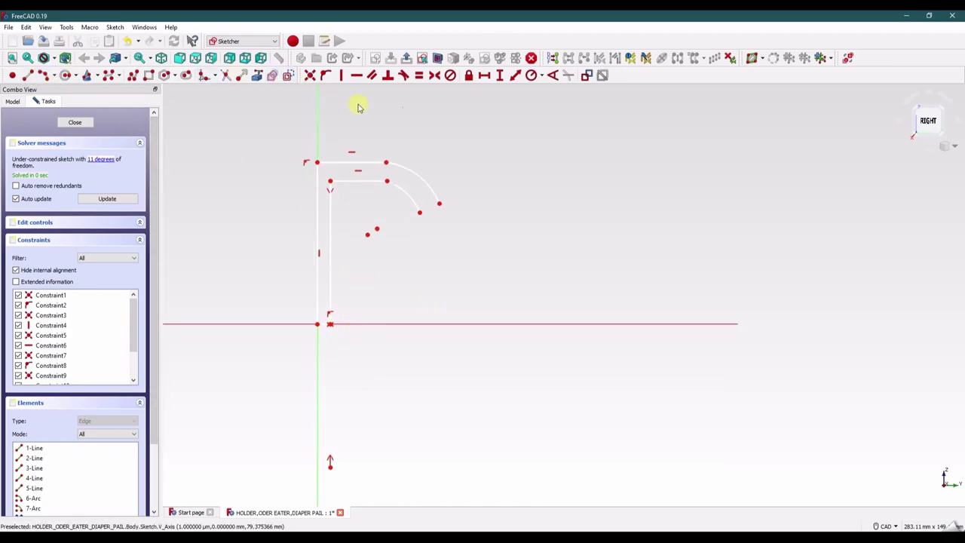
Set a 51.56 mm vertical distance between the inner corner and the bottom point.
click(329, 181)
click(329, 465)
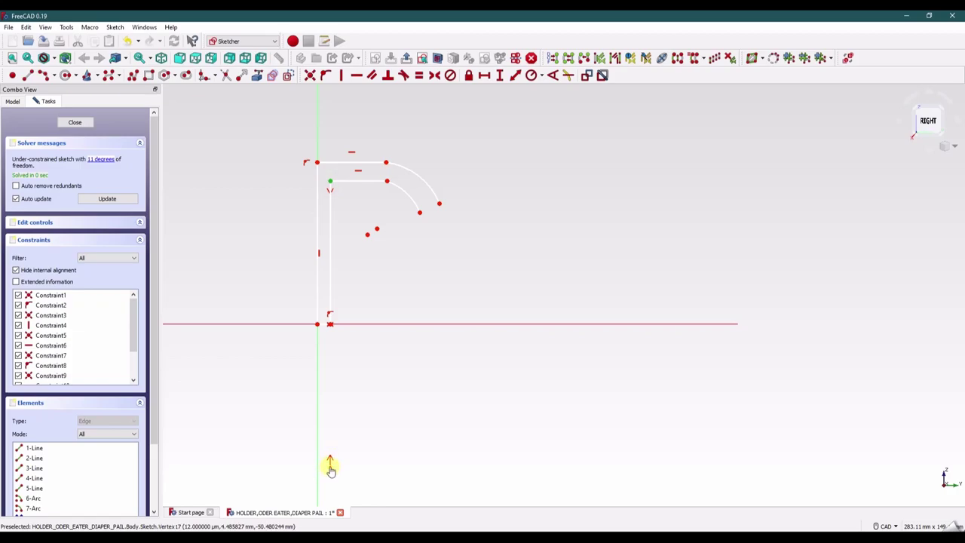
click(499, 76)
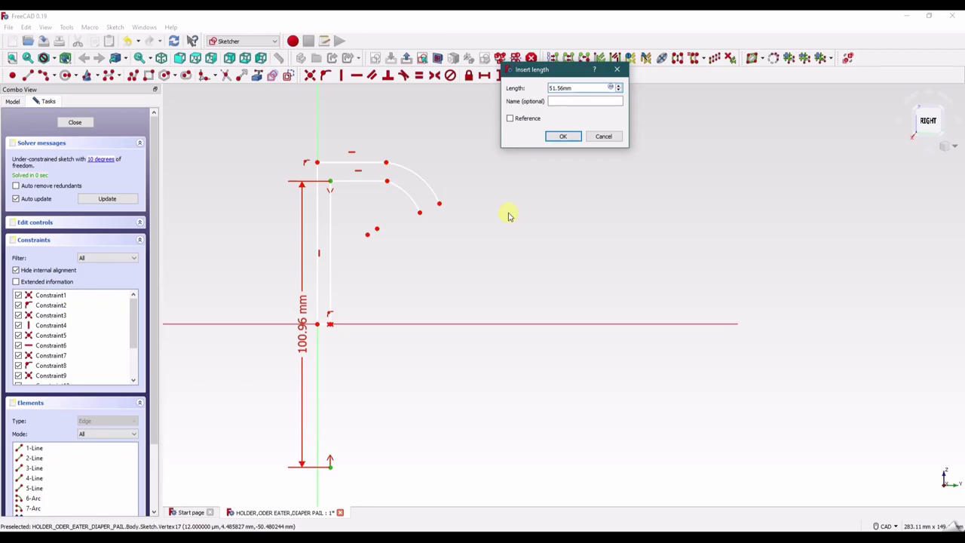
click(565, 136)
mouse_move(302, 327)
mouse_down()
mouse_move(398, 344)
mouse_move(397, 255)
mouse_move(352, 254)
mouse_move(340, 211)
mouse_move(394, 232)
mouse_move(345, 219)
mouse_move(383, 216)
mouse_move(404, 194)
mouse_up()
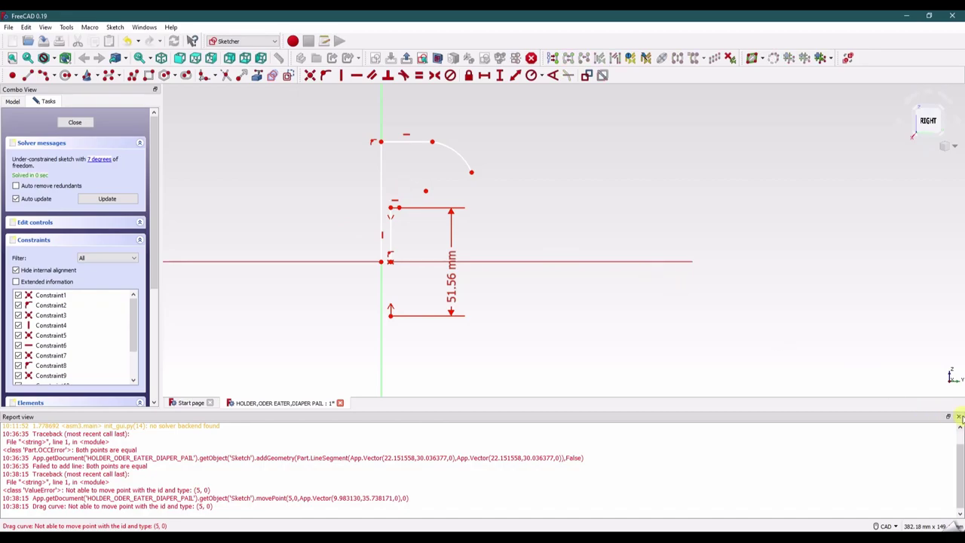
click(958, 416)
drag(415, 338, 235, 324)
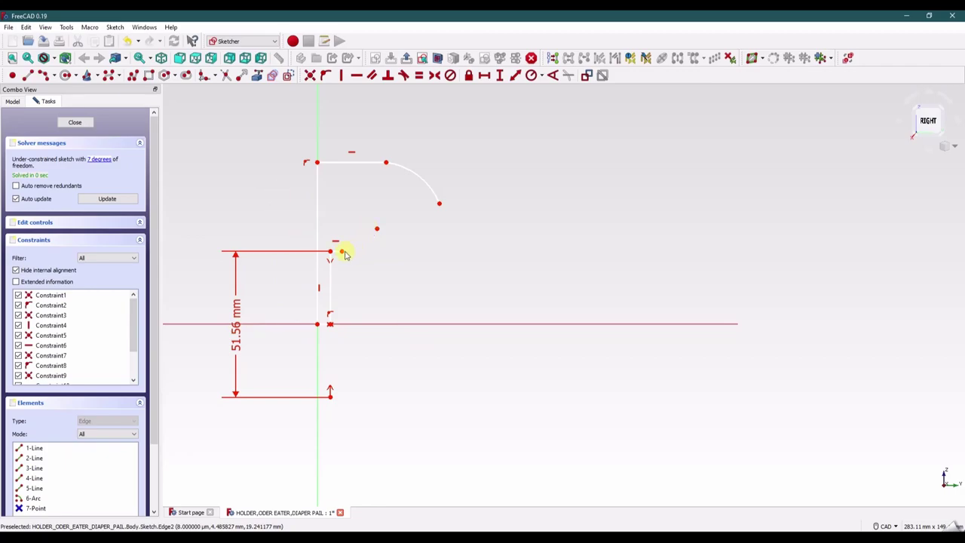
Set the inner bottom corner 3.05 mm horizontally from the vertical axis and tidy the dimension labels.
drag(348, 254, 388, 252)
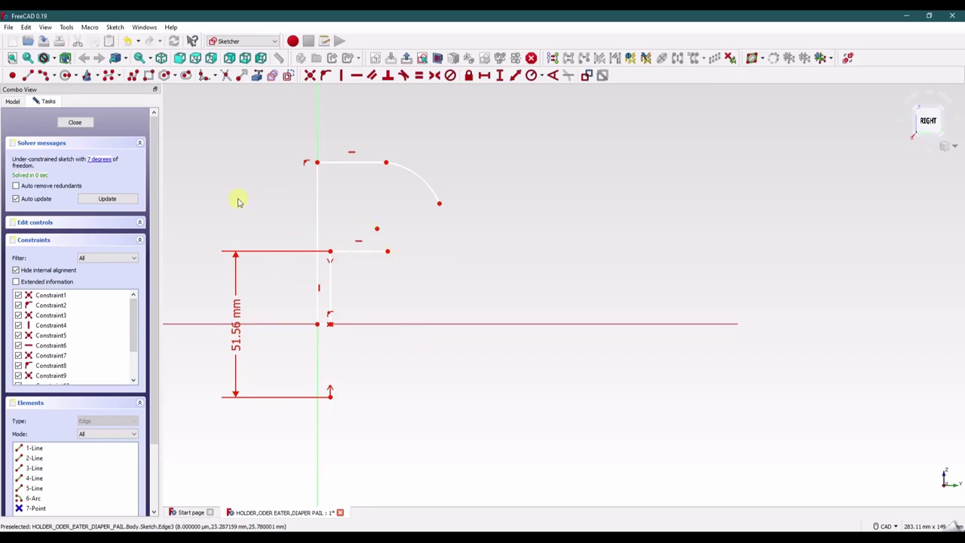
click(334, 298)
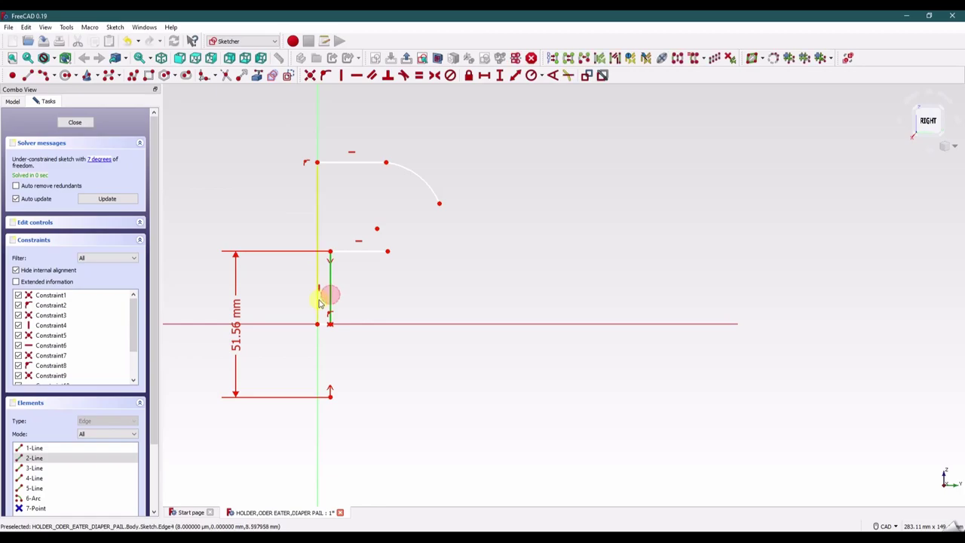
click(318, 298)
click(484, 77)
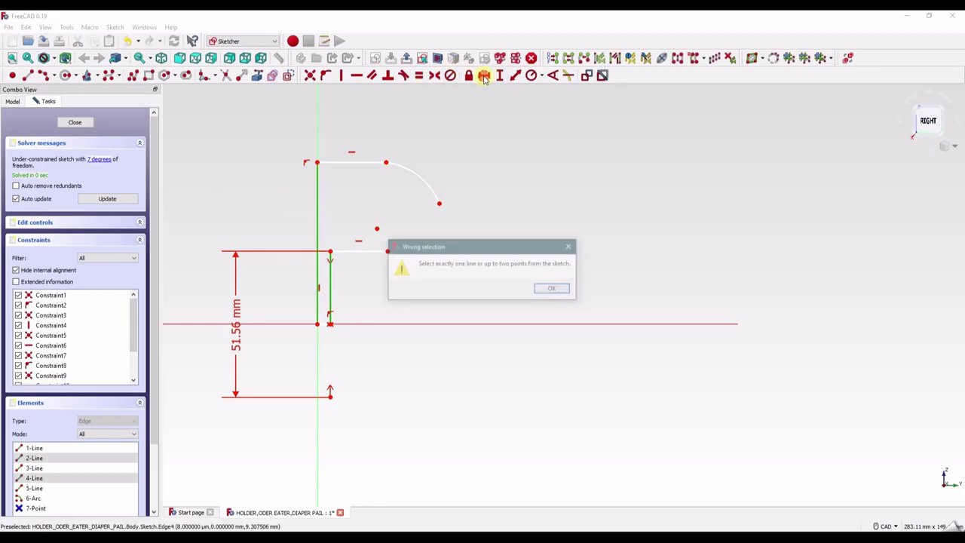
click(569, 249)
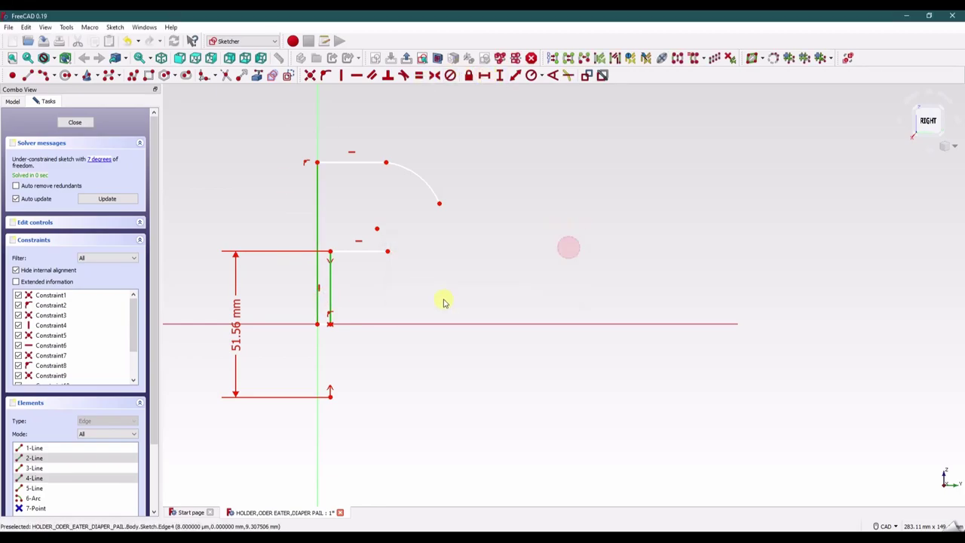
click(442, 297)
click(330, 325)
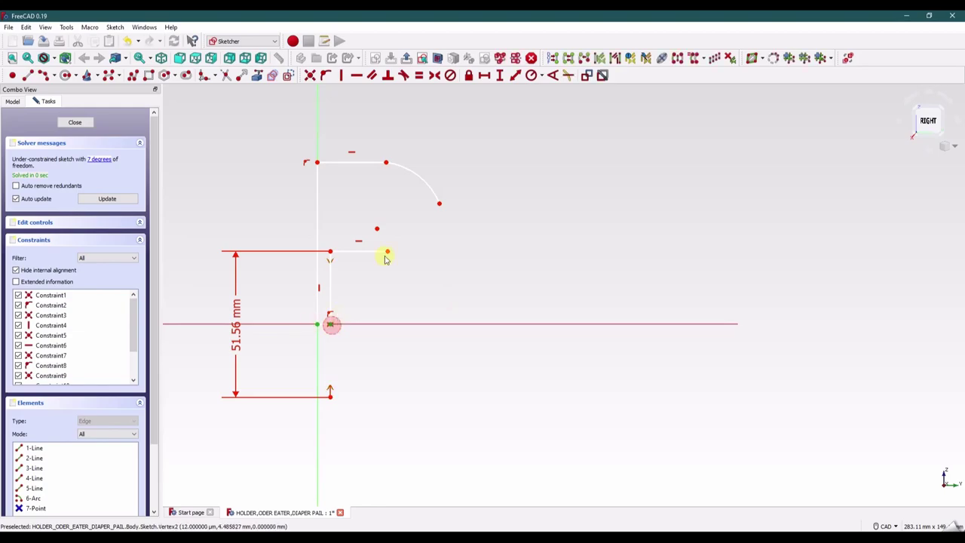
click(484, 76)
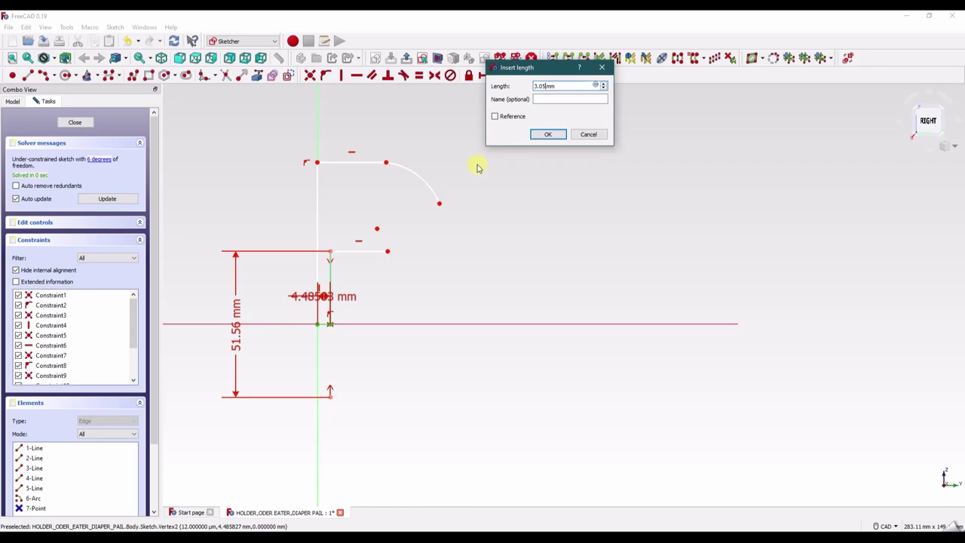
text(3.05)
key(Return)
drag(333, 297, 414, 362)
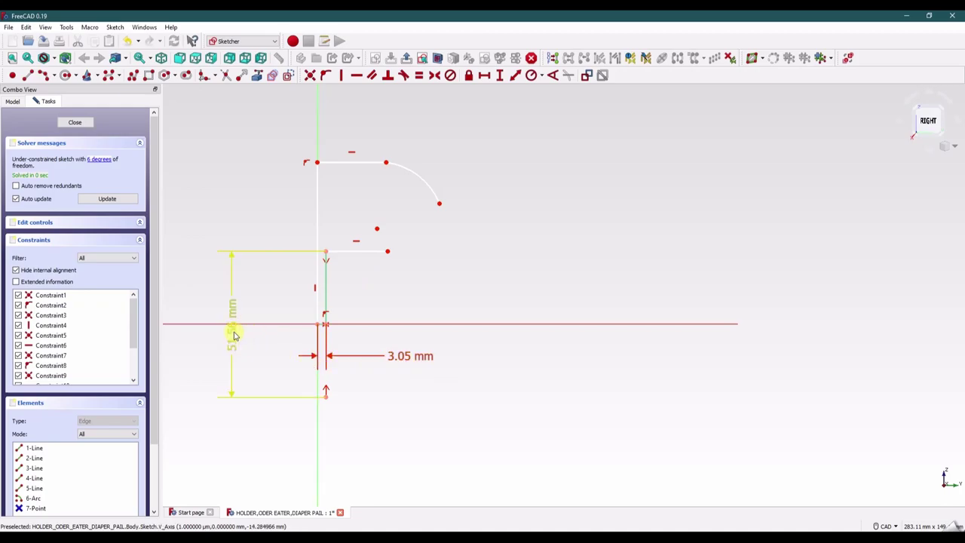
drag(234, 335, 253, 332)
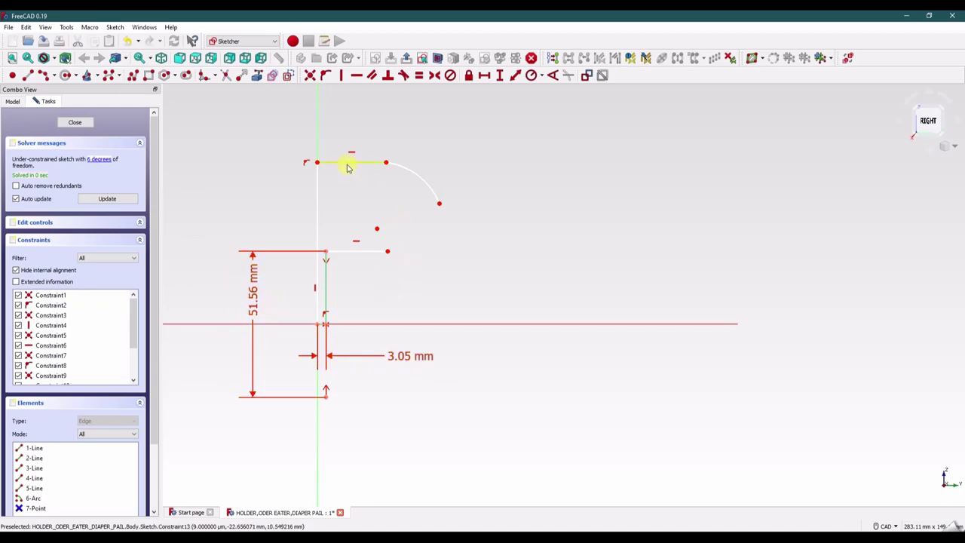
mouse_move(347, 168)
mouse_down()
mouse_move(349, 234)
mouse_move(425, 259)
mouse_move(428, 243)
mouse_up()
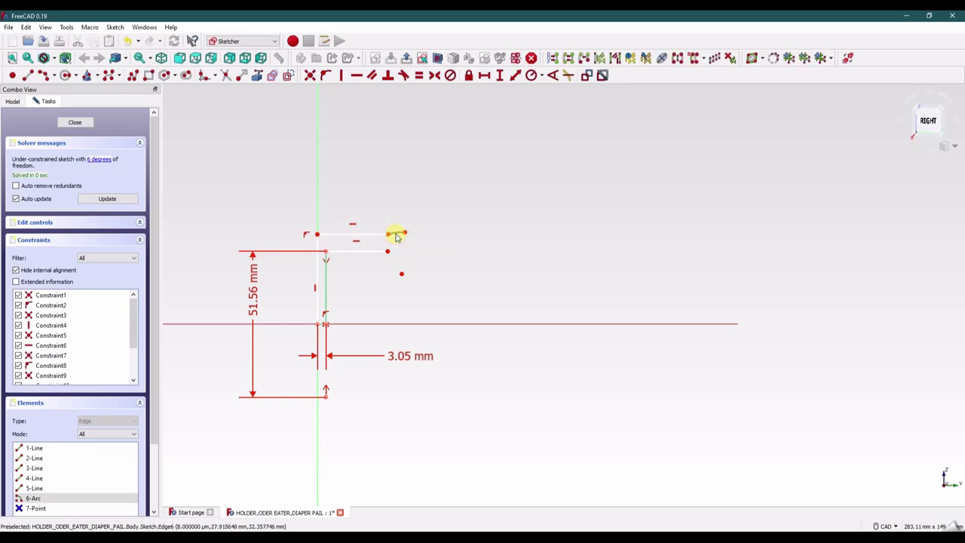
Delete the small arc and constrain the inner and outer top corners 1.52 mm apart vertically.
key(Delete)
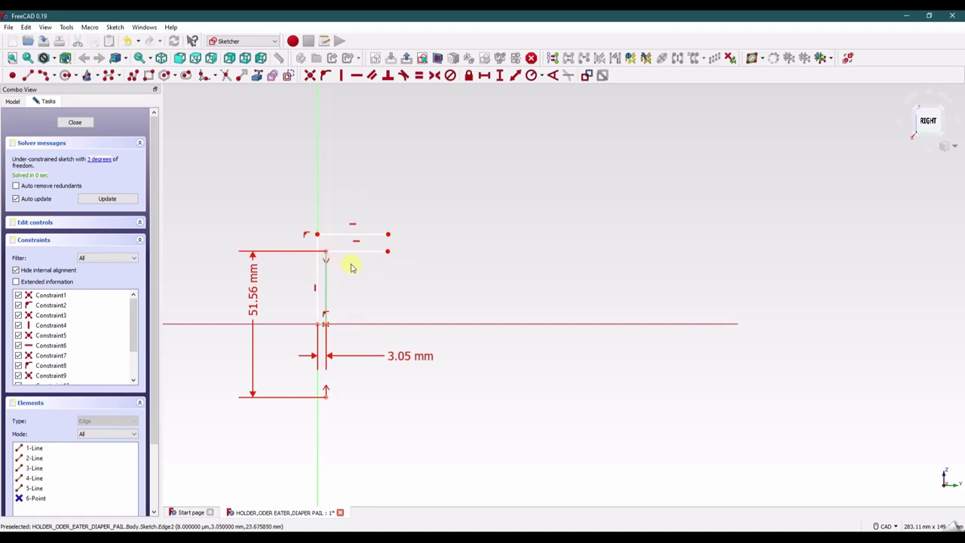
click(326, 256)
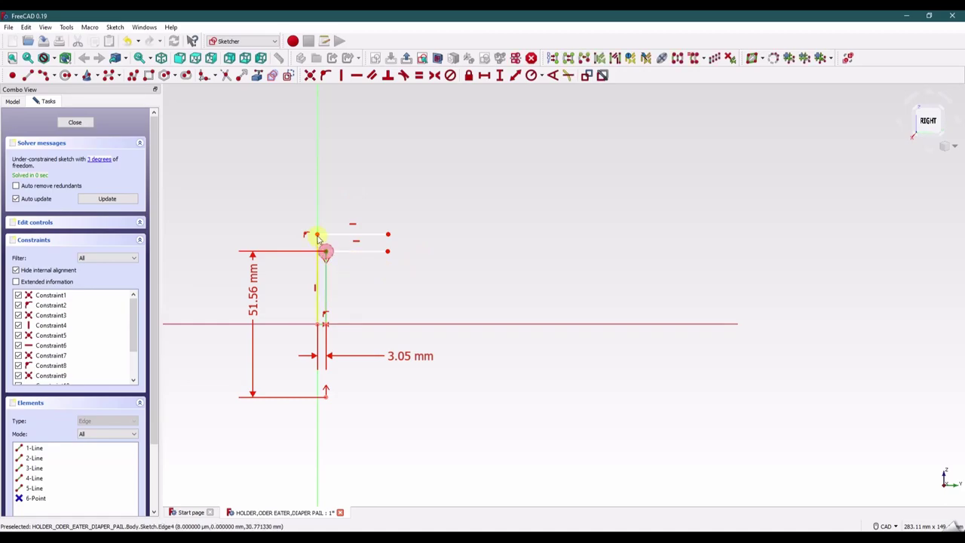
click(317, 234)
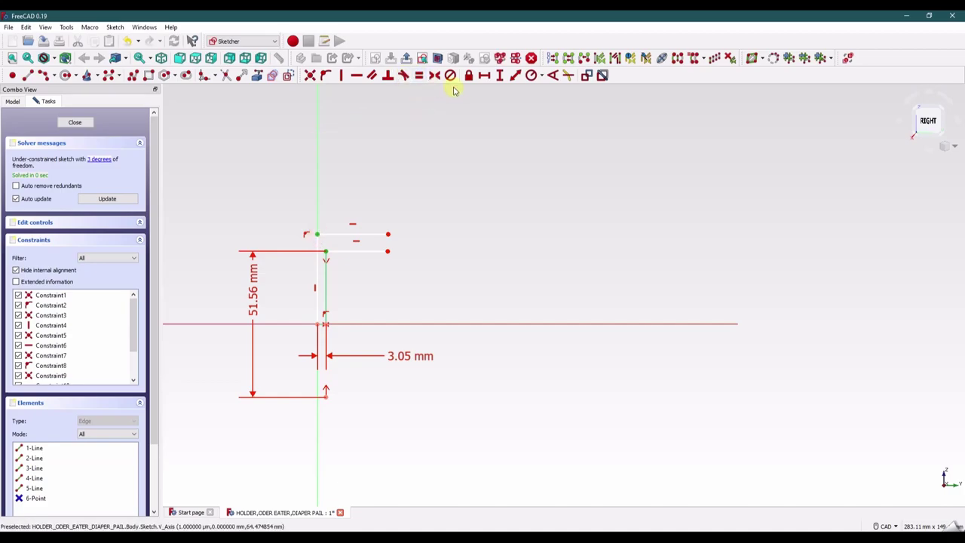
click(499, 76)
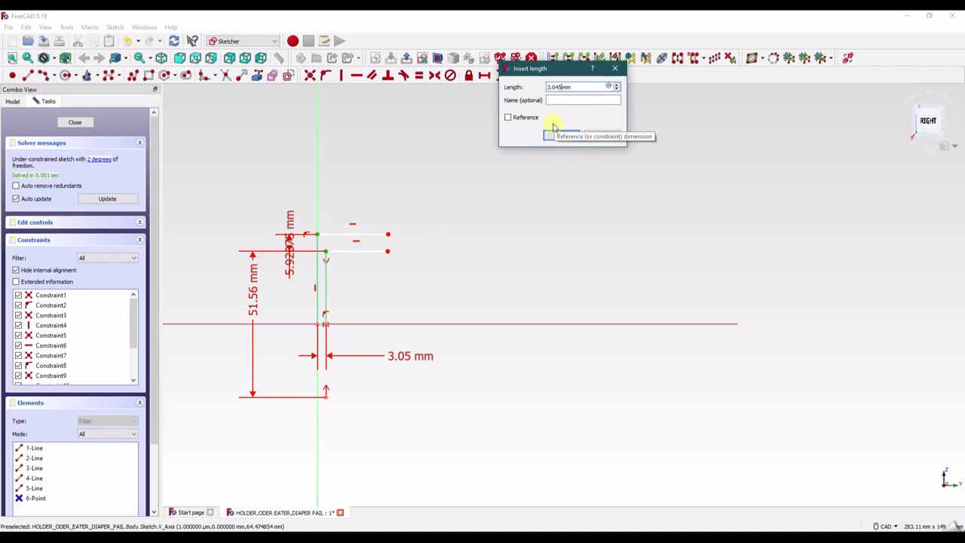
text(3.05)
key(Return)
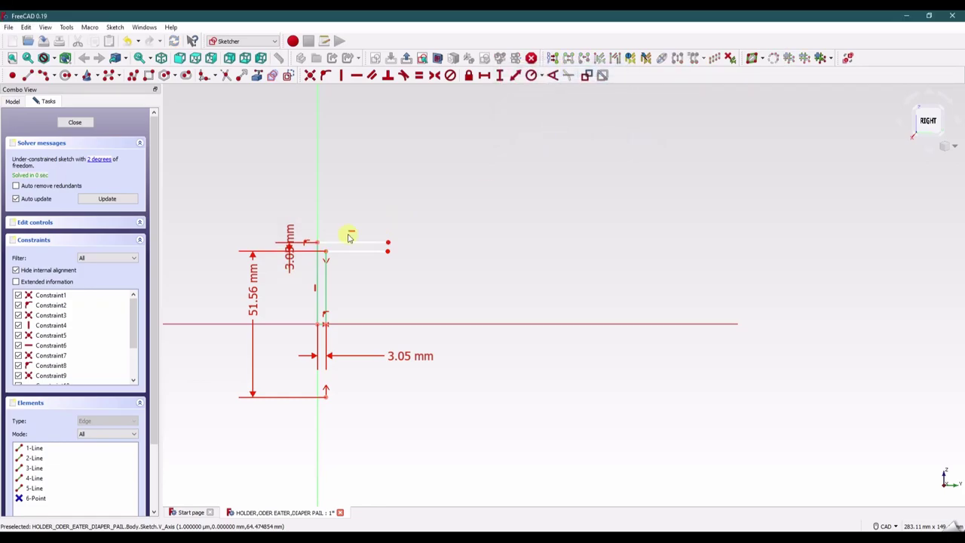
drag(289, 237, 277, 183)
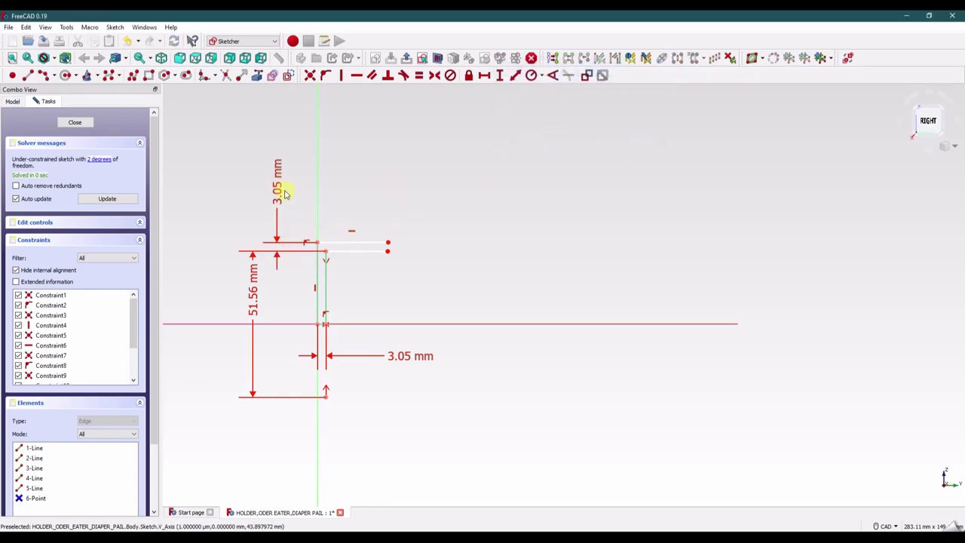
double_click(276, 190)
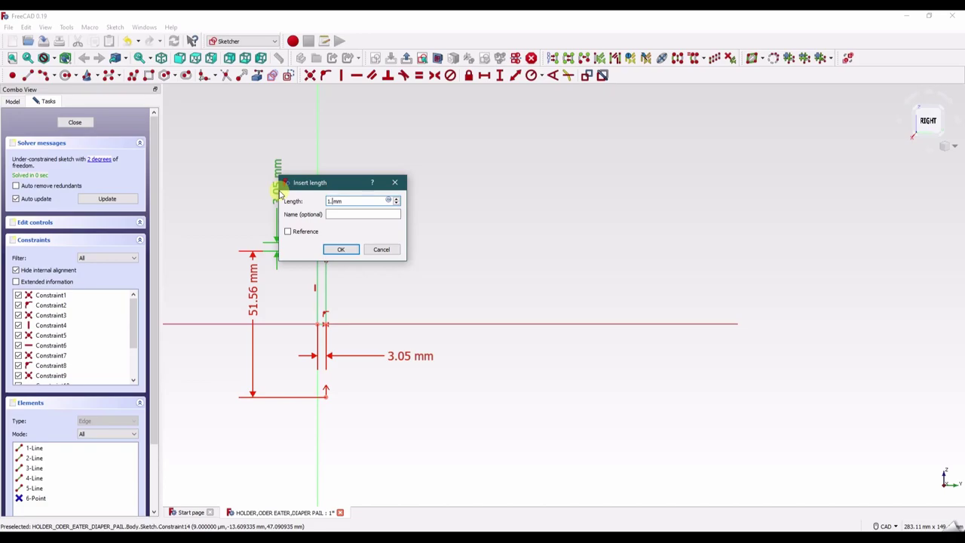
text(1.52)
key(Return)
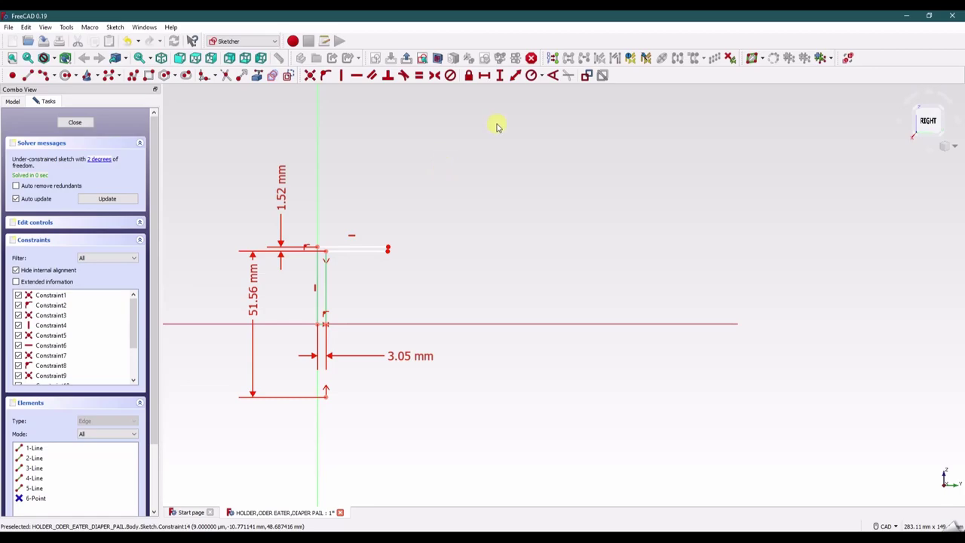
Finish a short top line segment and constrain its new endpoint vertically.
click(348, 246)
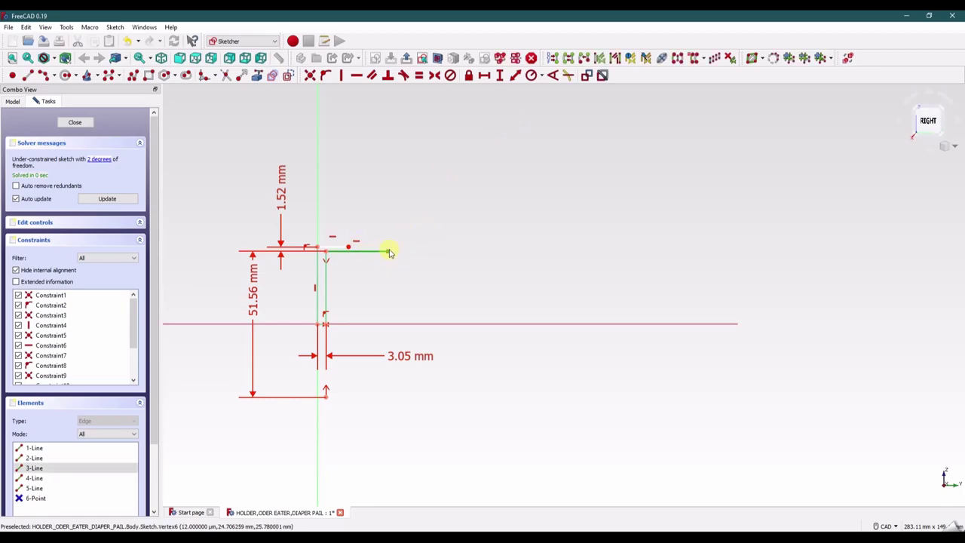
right_click(369, 260)
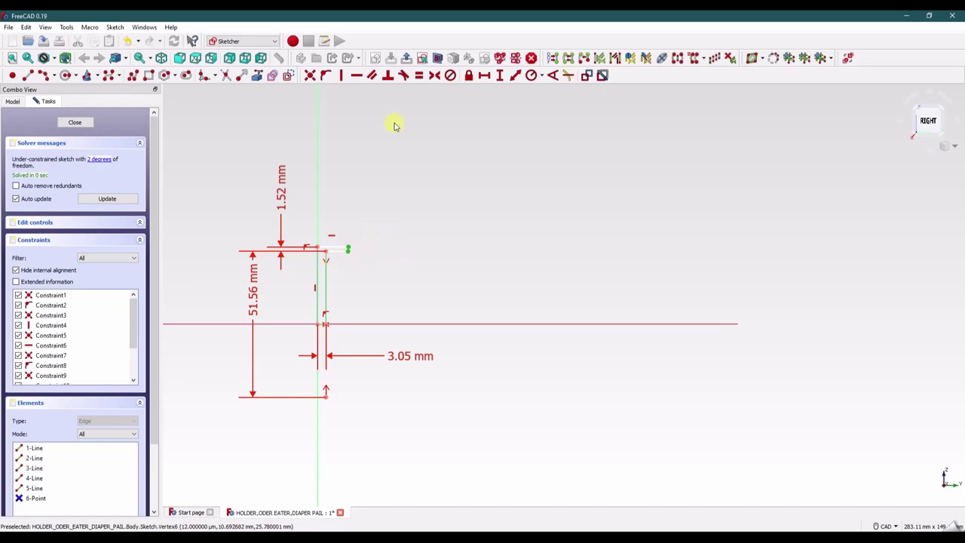
click(343, 76)
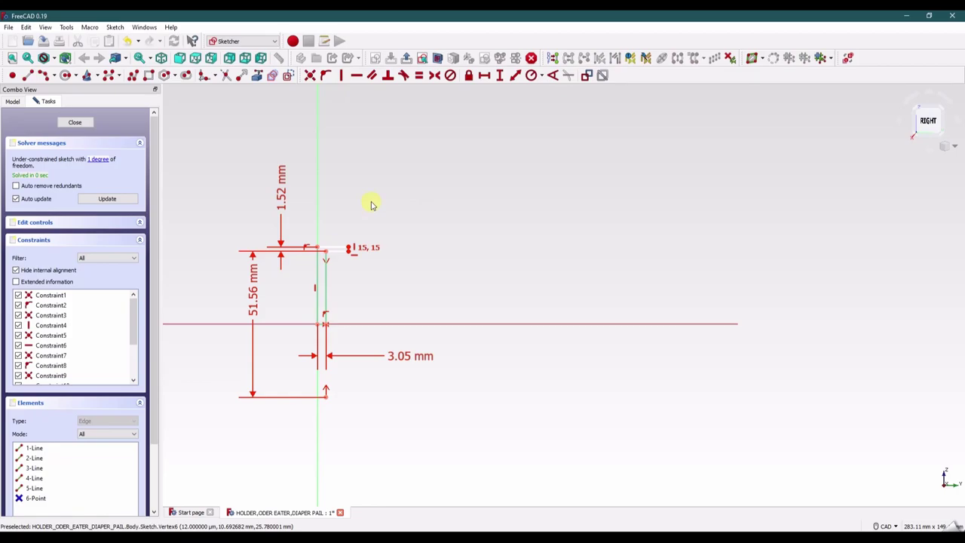
Dimension the short top horizontal edge to 9.53 mm.
click(337, 253)
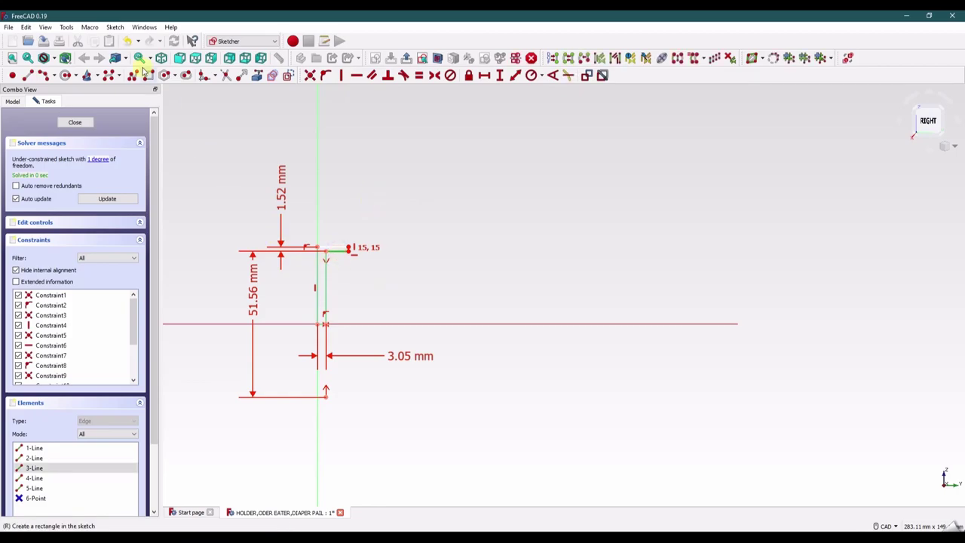
click(485, 76)
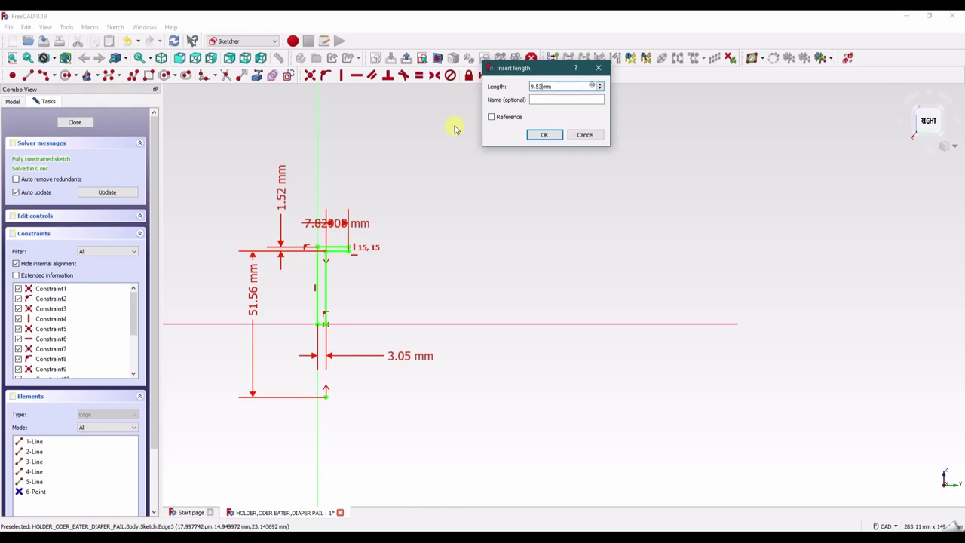
click(544, 134)
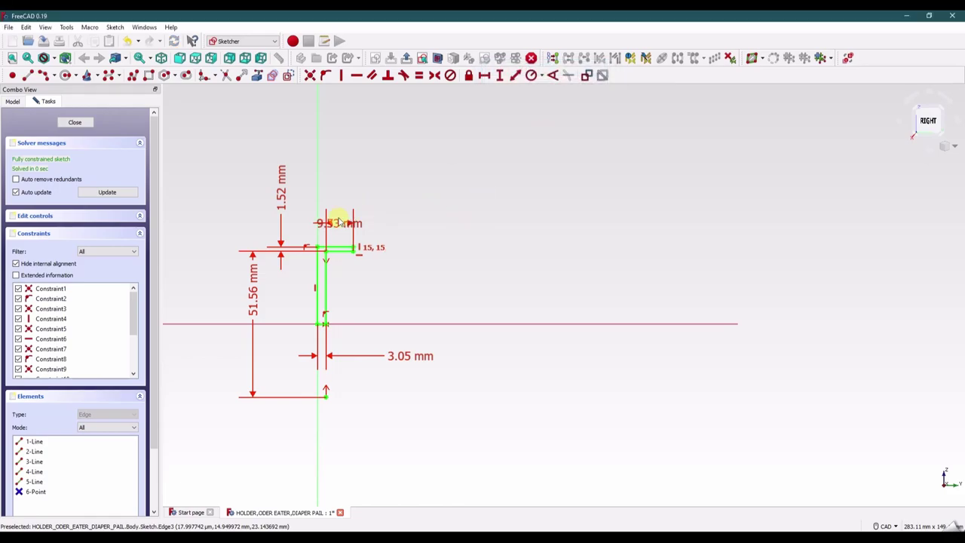
drag(339, 223, 428, 293)
Draw two arcs curving down from the two top-right ledge corners.
scroll(420, 253, up, 4)
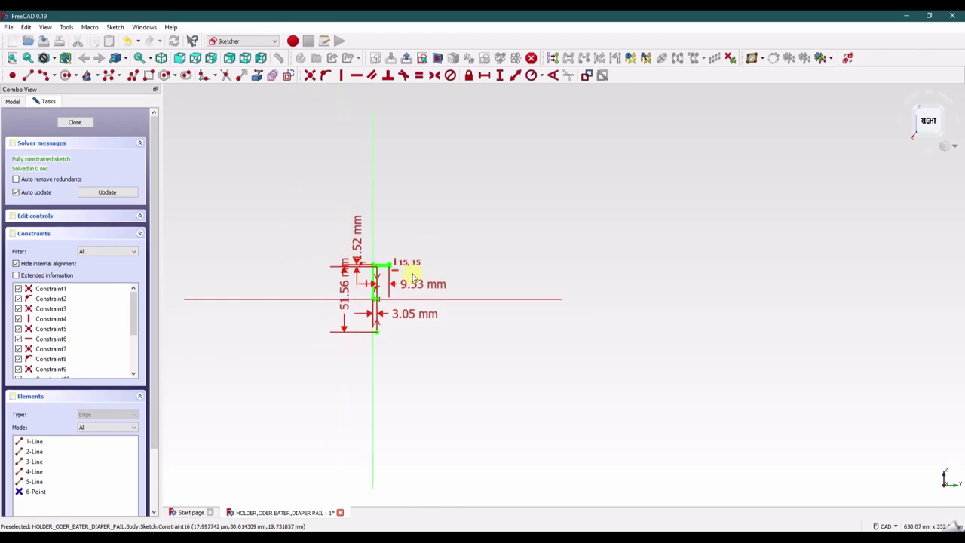
scroll(407, 256, up, 2)
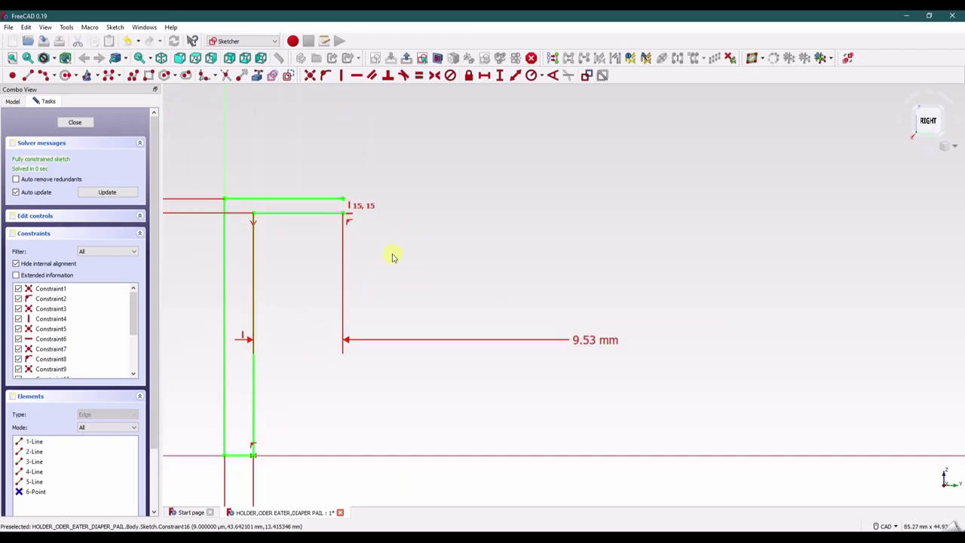
click(49, 76)
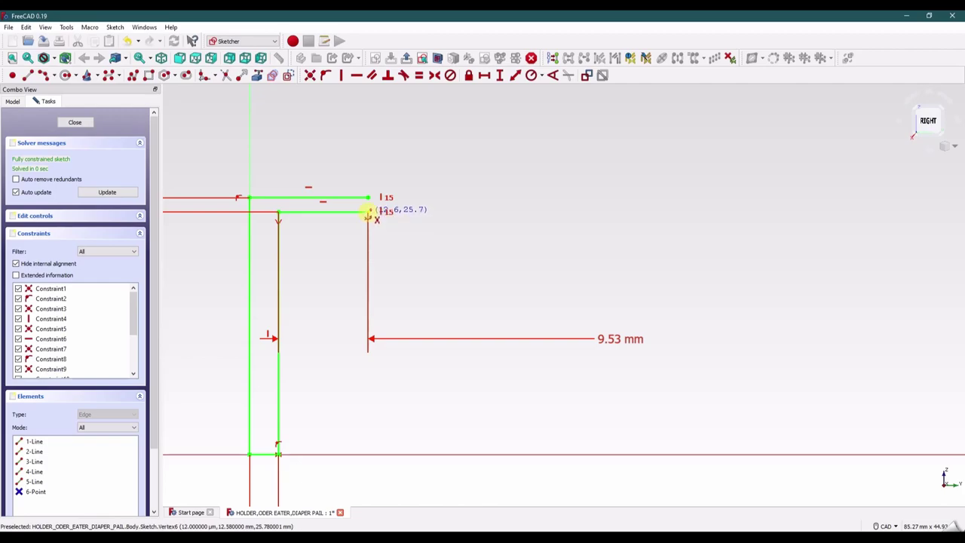
click(368, 213)
click(454, 261)
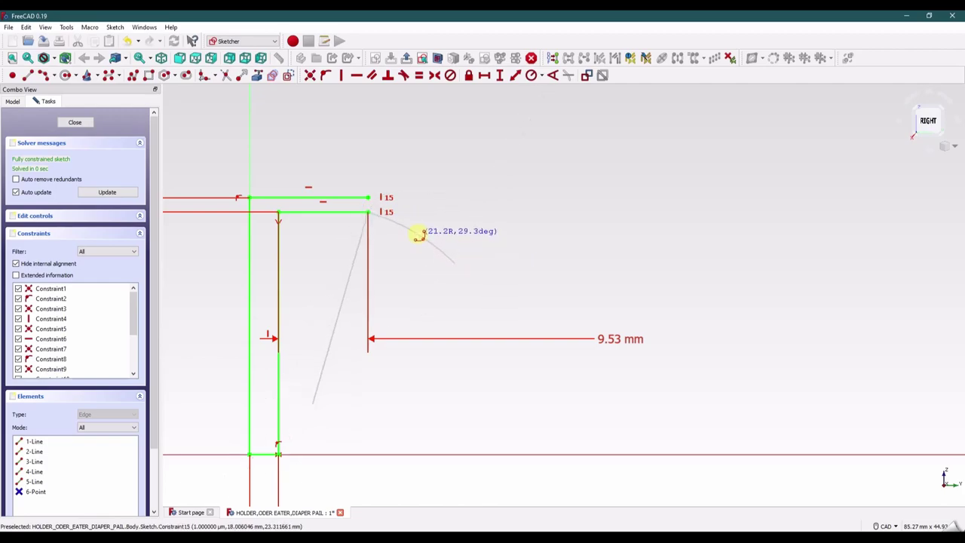
click(418, 234)
click(368, 198)
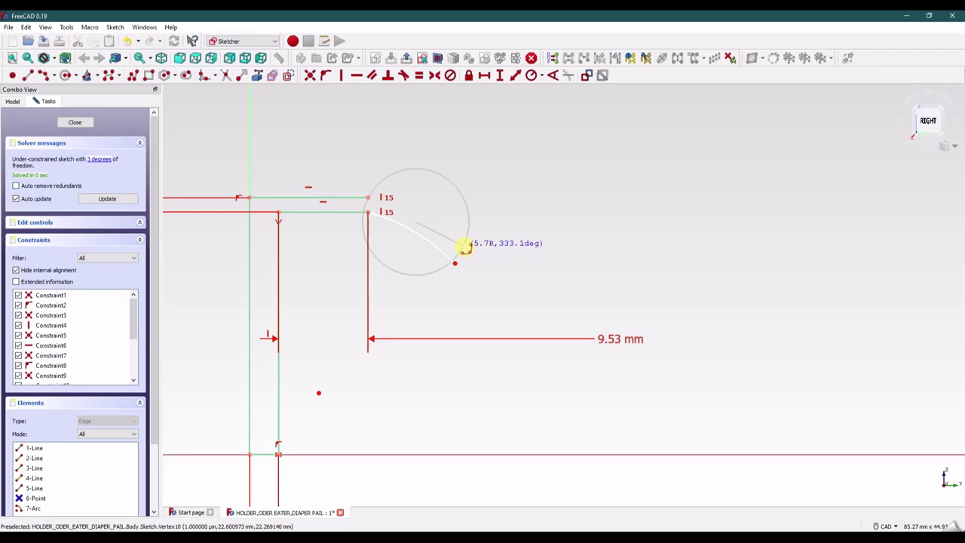
click(465, 247)
click(441, 218)
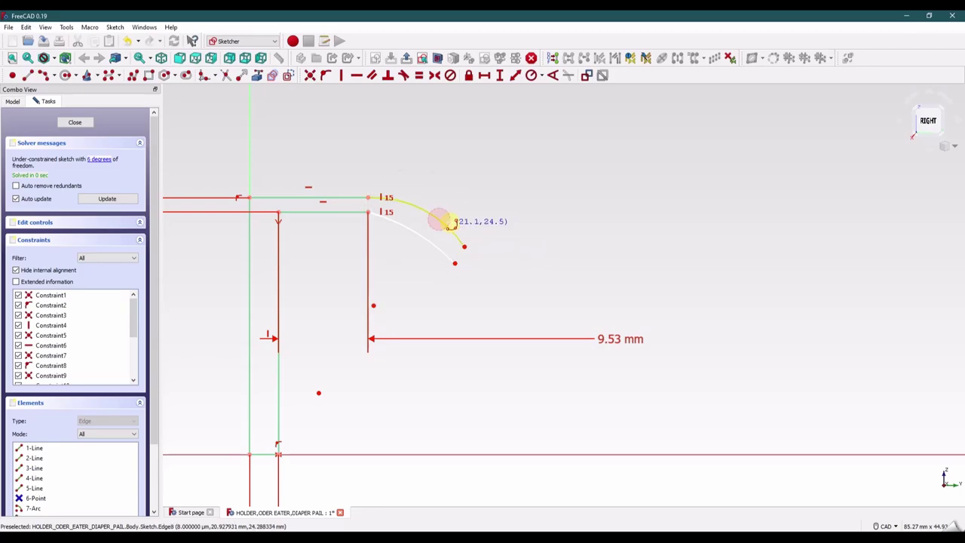
Make the outer arc tangent to the top line and the inner arc tangent to the lower line.
click(378, 199)
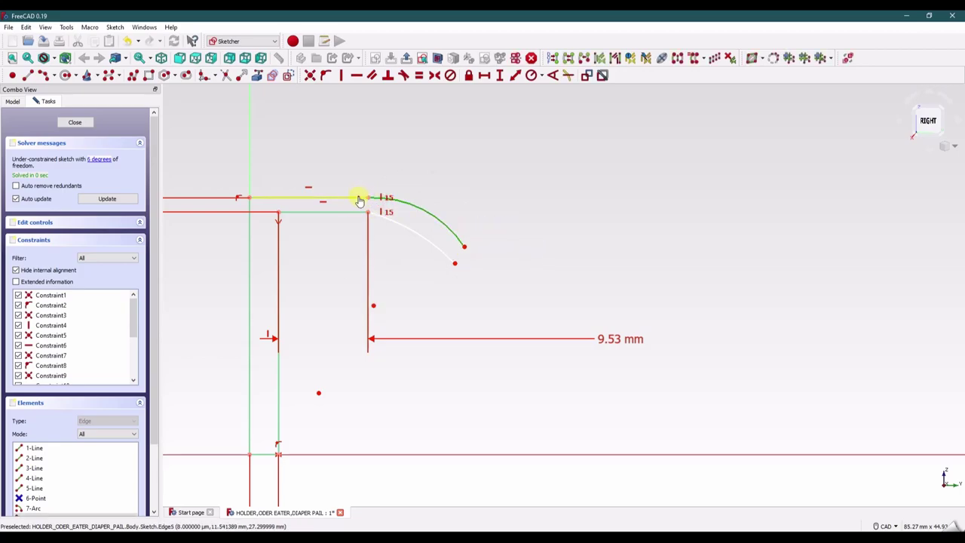
click(359, 199)
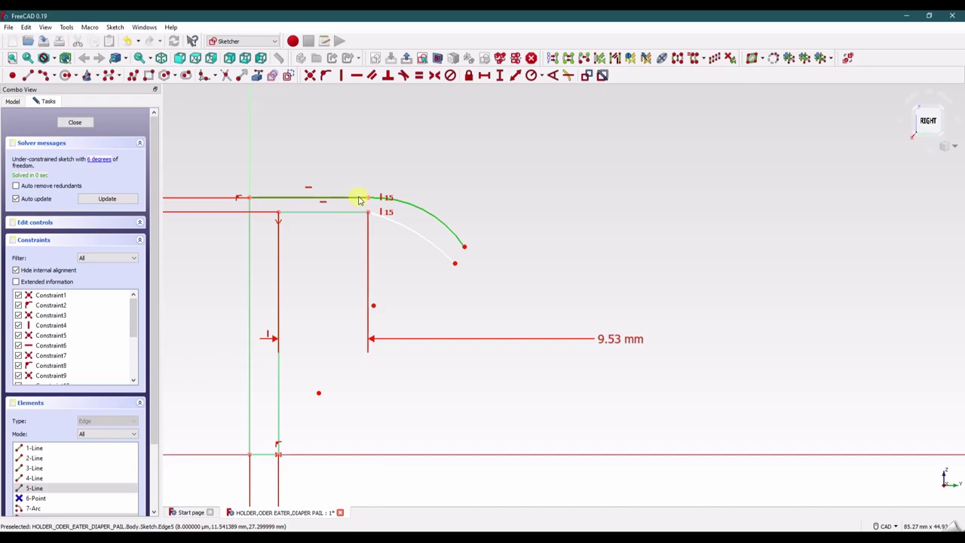
key(t)
click(585, 288)
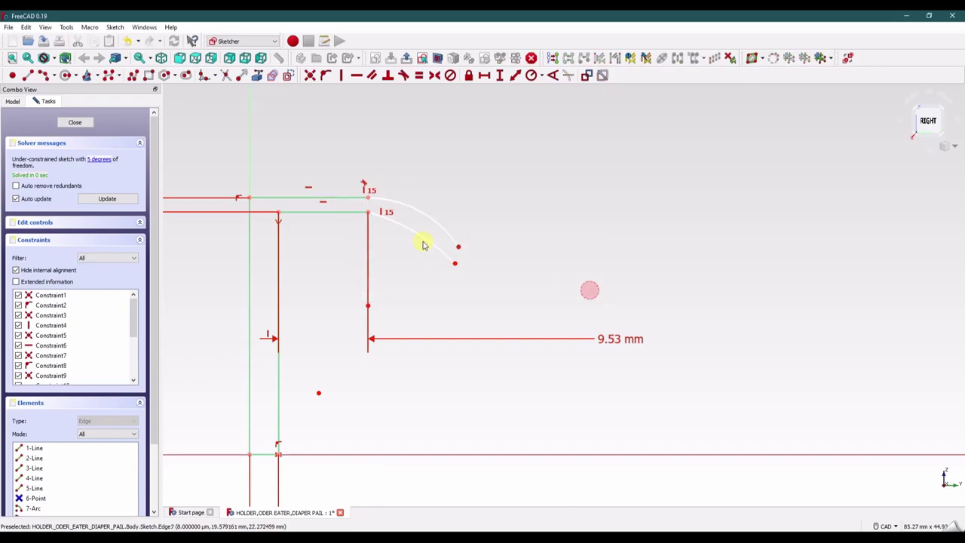
click(405, 229)
click(359, 212)
key(t)
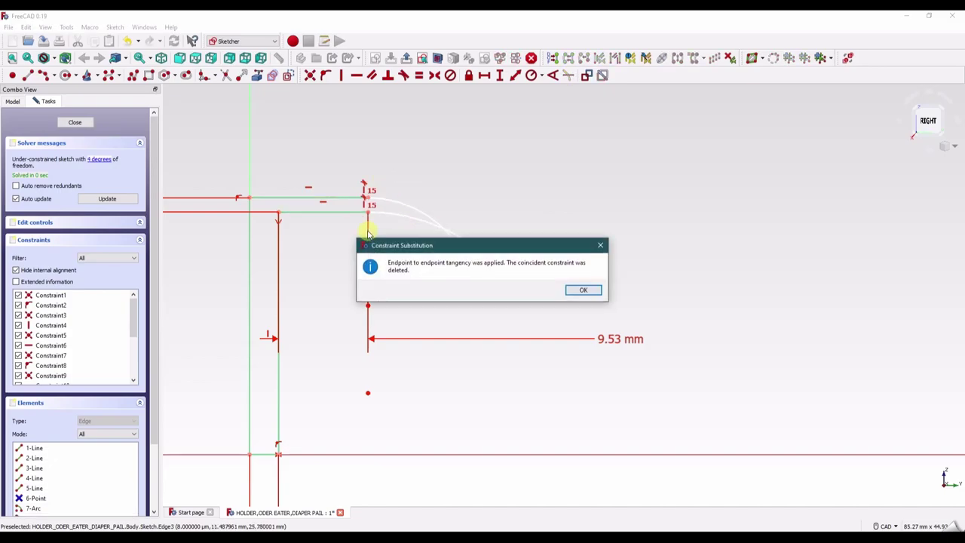
click(583, 290)
mouse_move(459, 245)
mouse_down()
mouse_move(501, 257)
mouse_move(435, 241)
mouse_move(456, 236)
mouse_up()
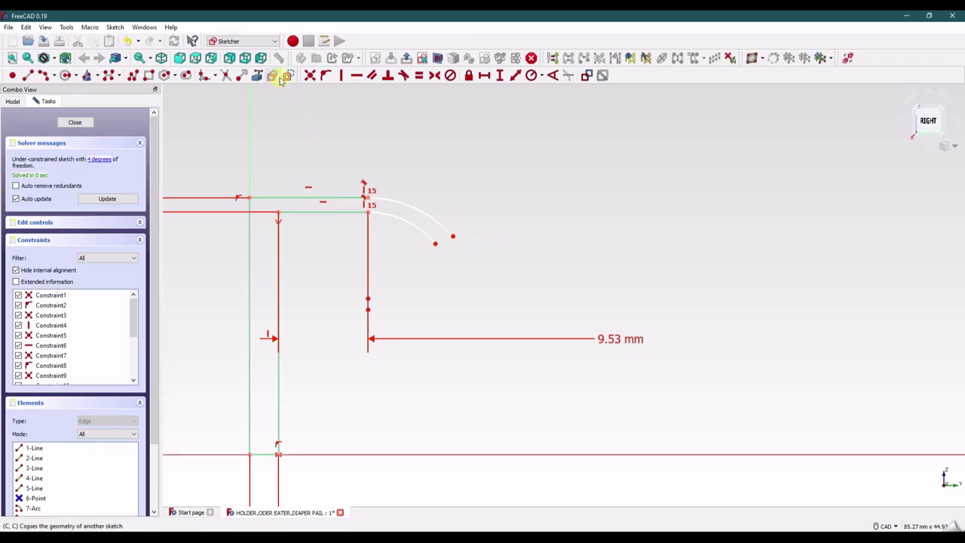
Draw a straight line from the inner arc's end, constrained tangent to that arc.
click(28, 75)
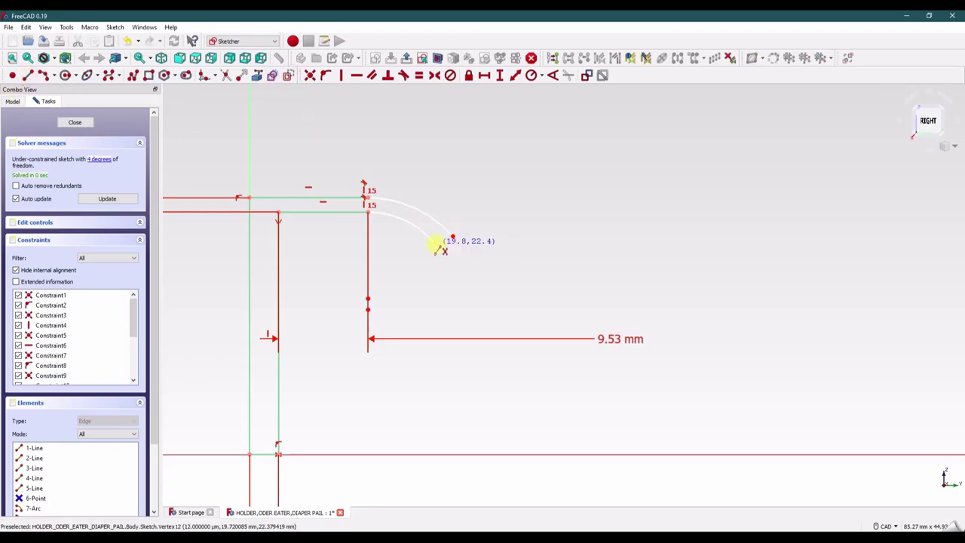
click(435, 243)
click(454, 270)
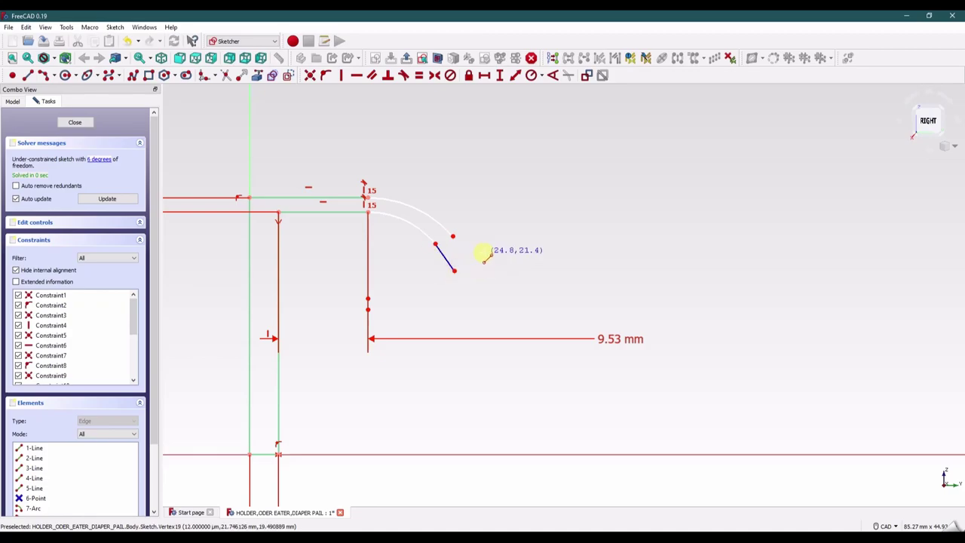
click(444, 257)
click(428, 241)
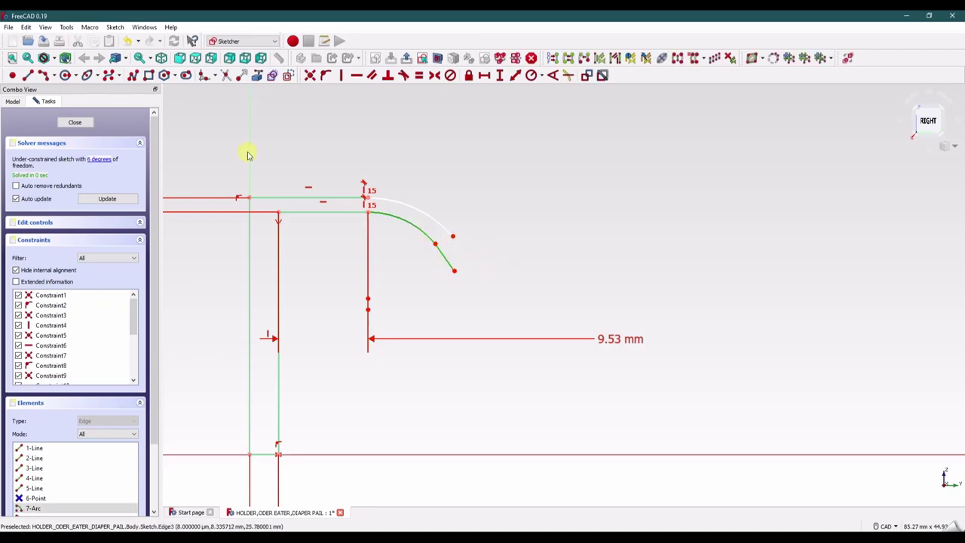
click(403, 75)
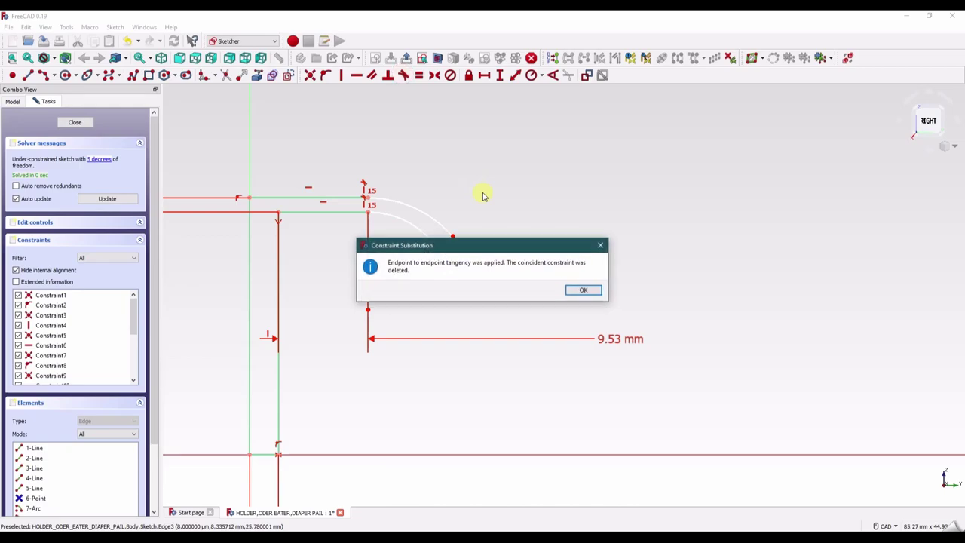
click(585, 291)
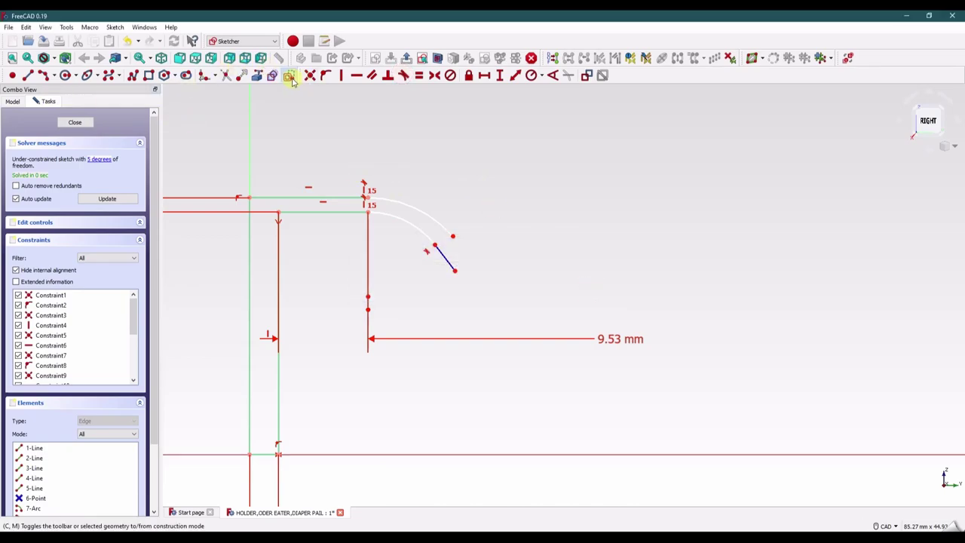
Join the tangent line's end to the outer arc's end with a perpendicular short line.
click(28, 75)
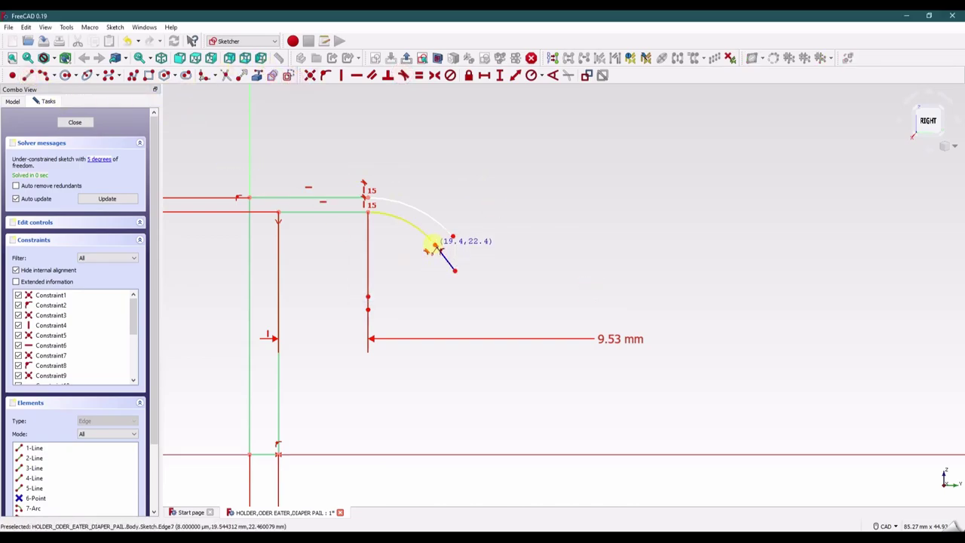
click(434, 245)
click(452, 236)
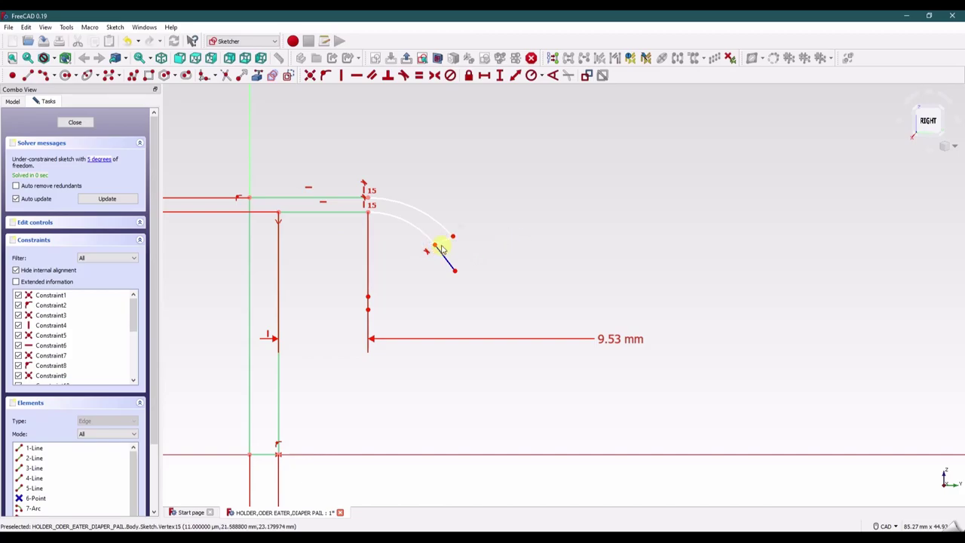
click(443, 257)
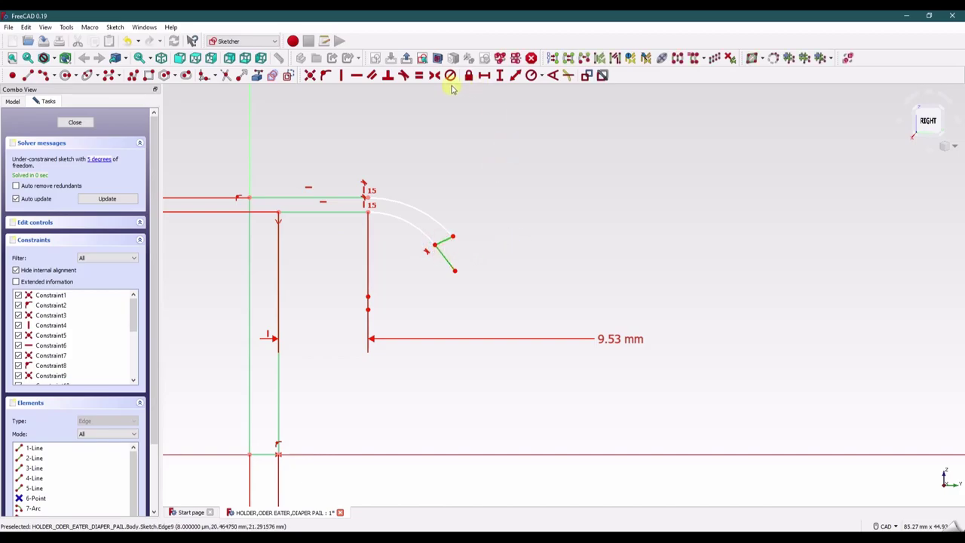
click(388, 75)
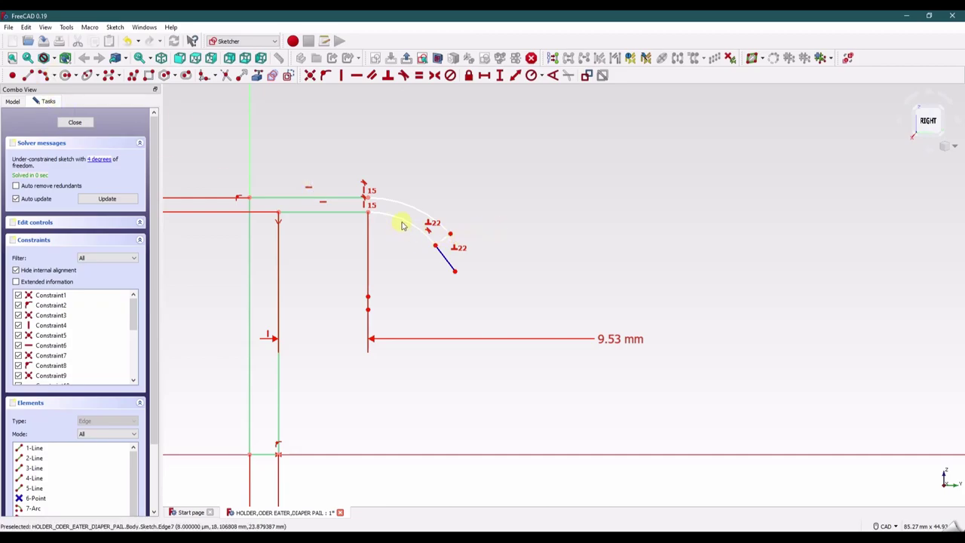
click(368, 310)
click(367, 297)
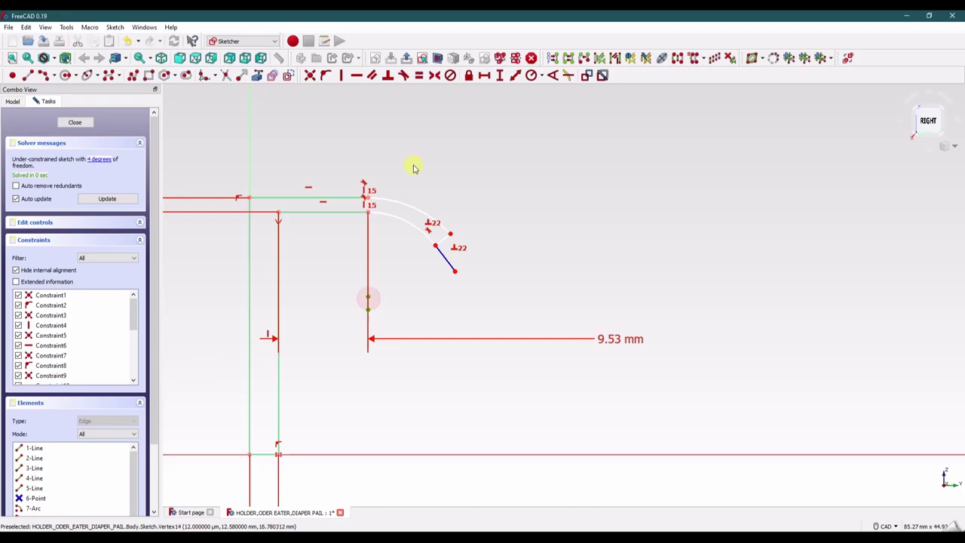
Delete the redundant constraint 15 and give the inner arc a 9.53 mm diameter.
click(310, 76)
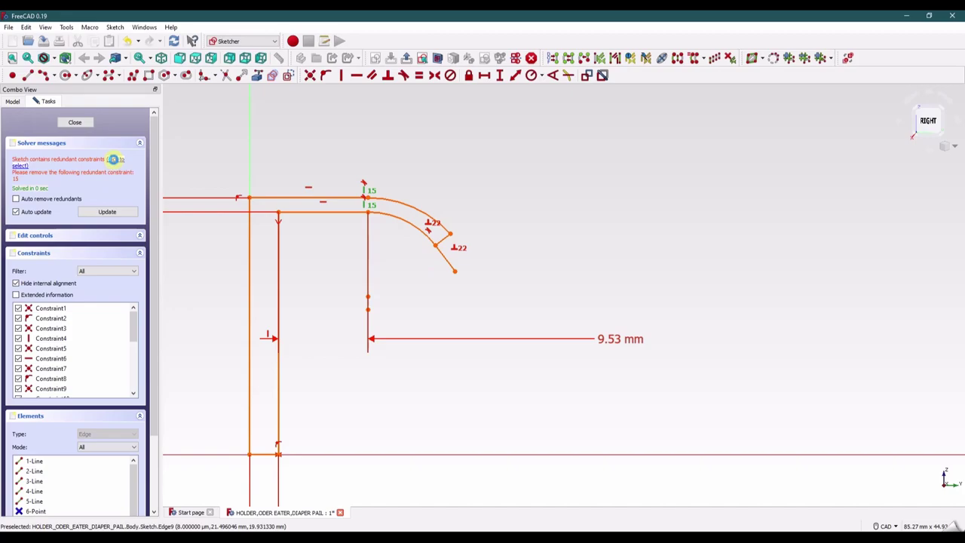
key(Delete)
click(398, 219)
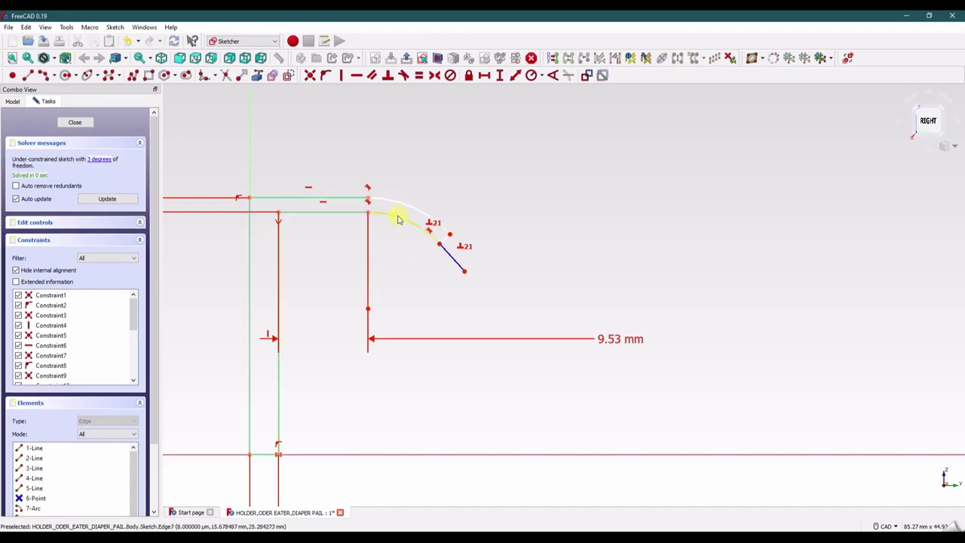
click(398, 218)
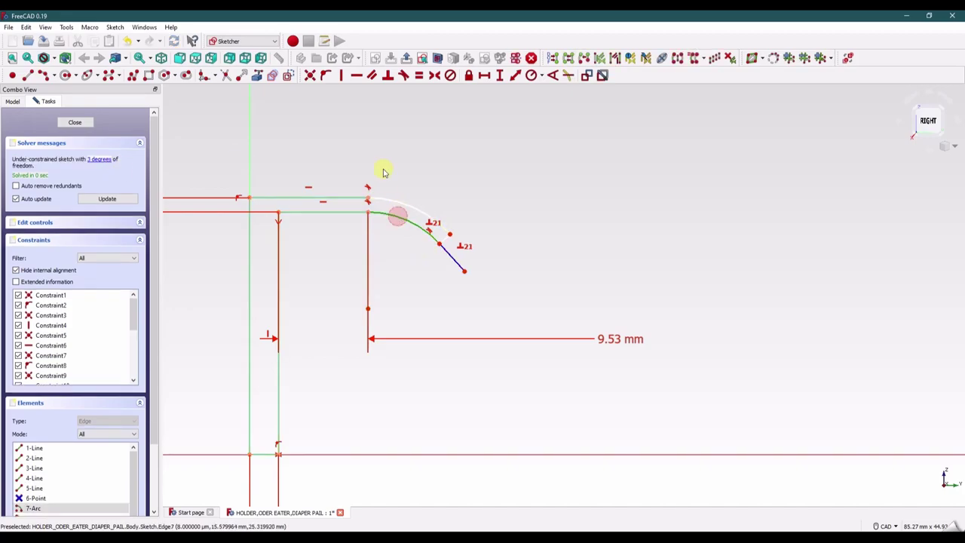
click(539, 78)
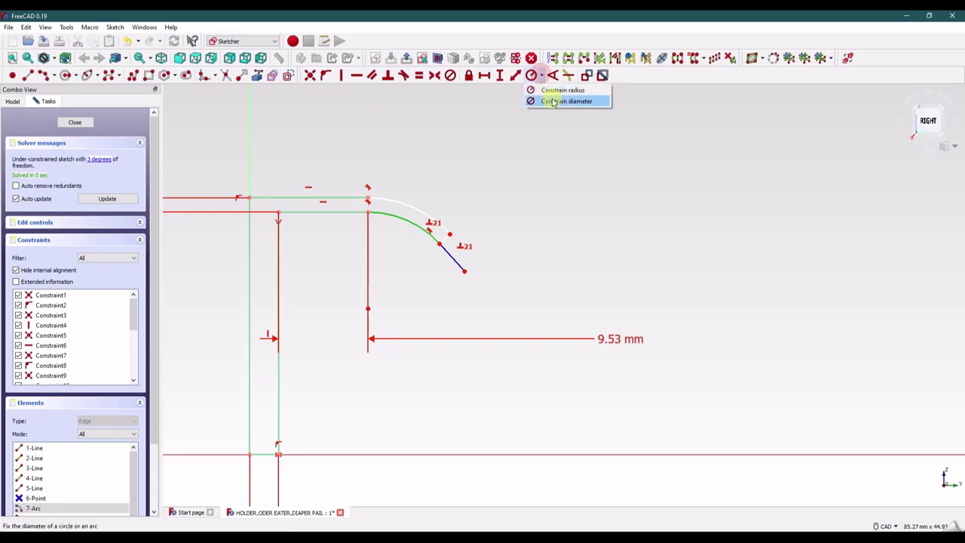
click(552, 100)
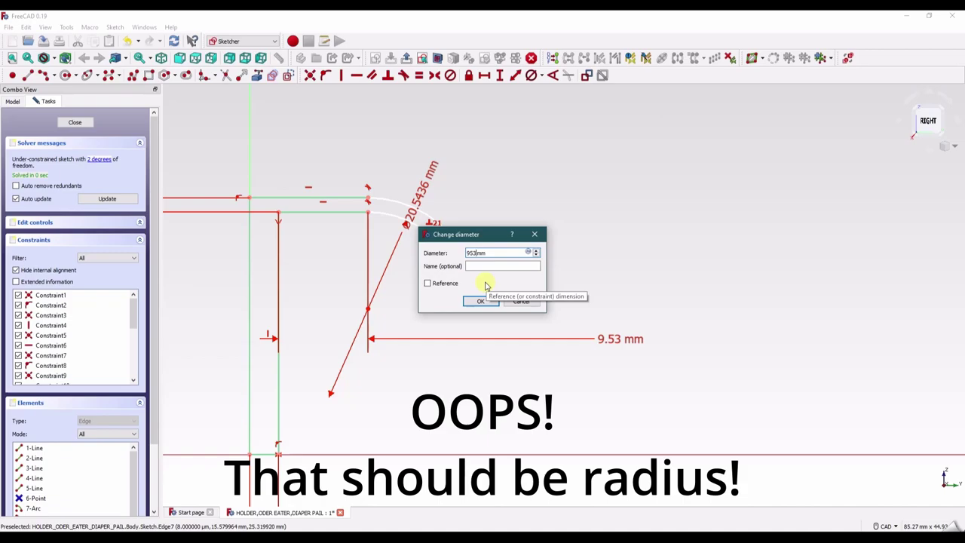
key(Return)
double_click(636, 197)
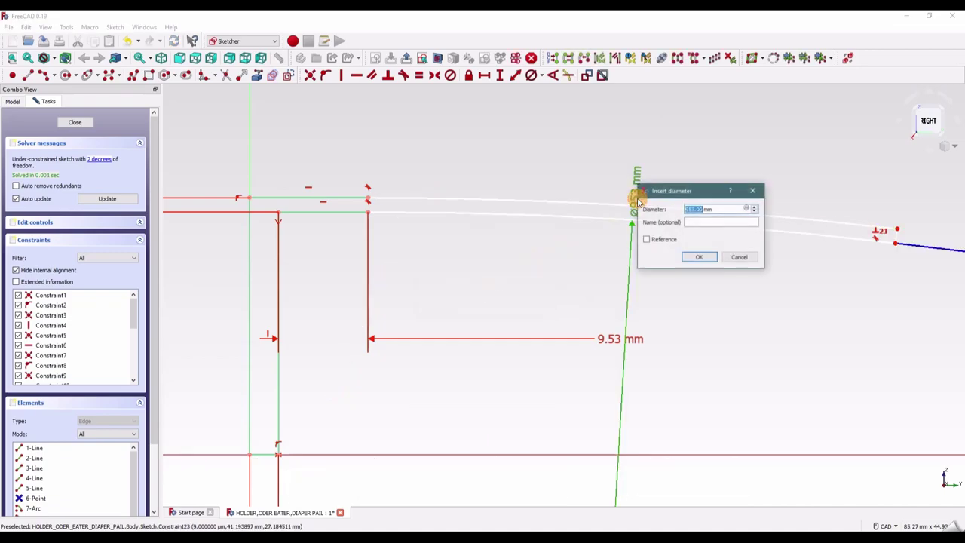
key(Return)
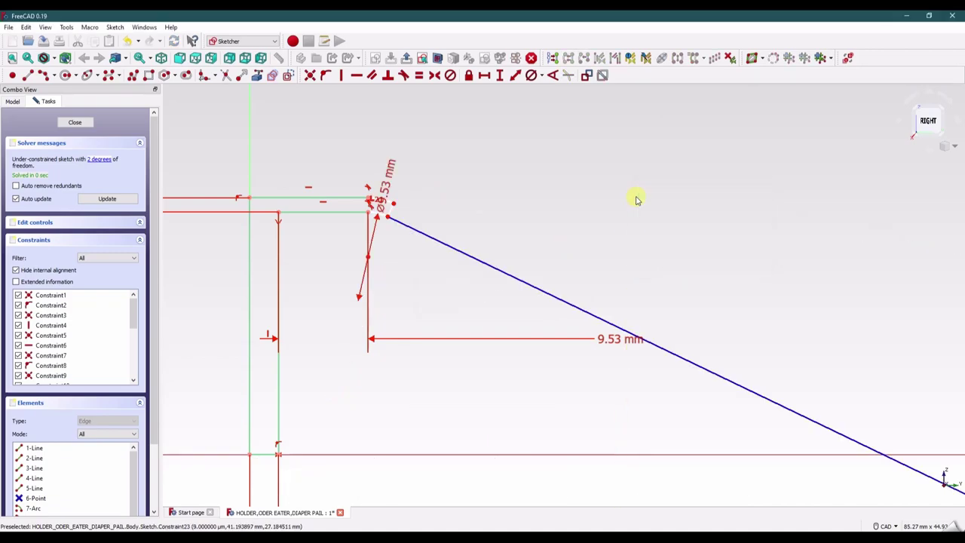
drag(398, 184, 448, 168)
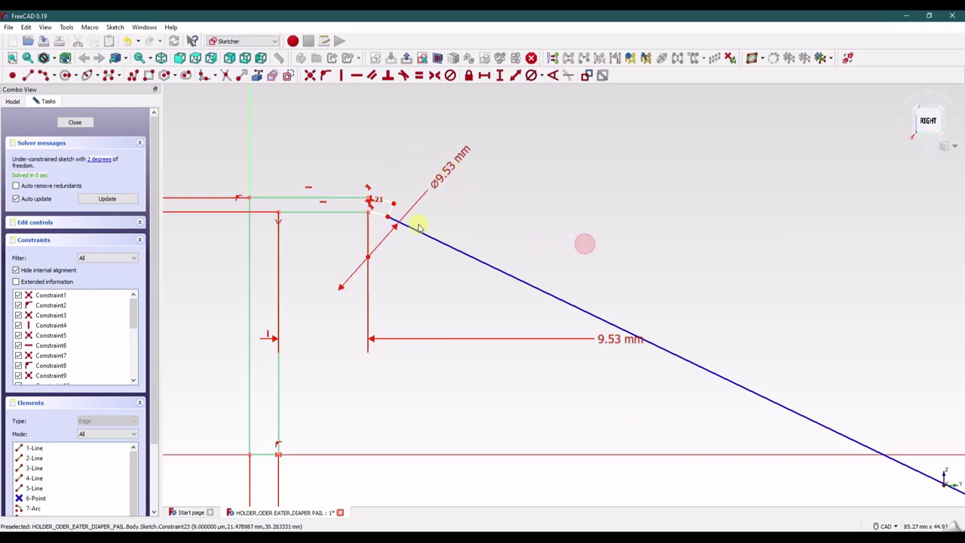
Drag the tangent line off the arc to a steeper angle.
drag(386, 217, 427, 211)
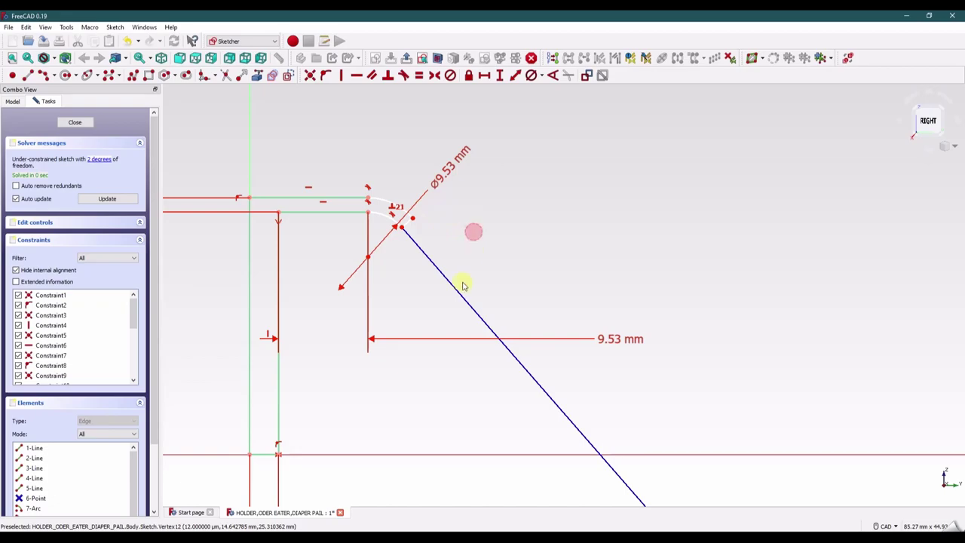
scroll(475, 305, up, 2)
scroll(489, 329, down, 6)
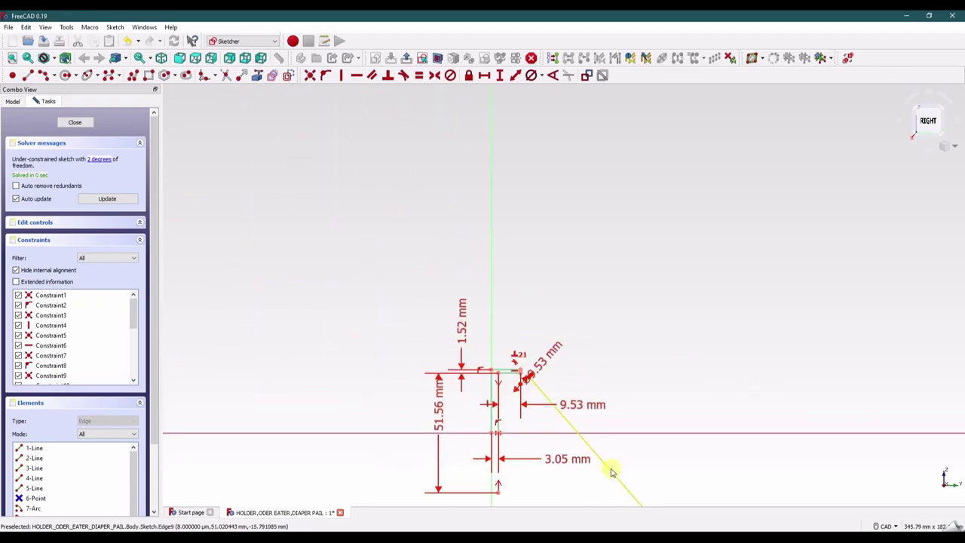
drag(612, 472, 585, 429)
drag(609, 467, 534, 388)
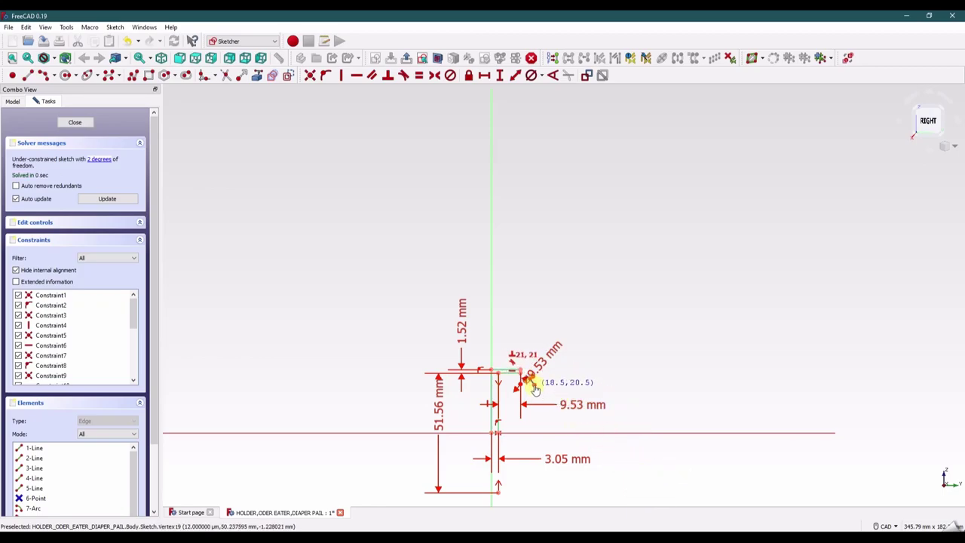
scroll(564, 395, down, 3)
scroll(519, 390, up, 8)
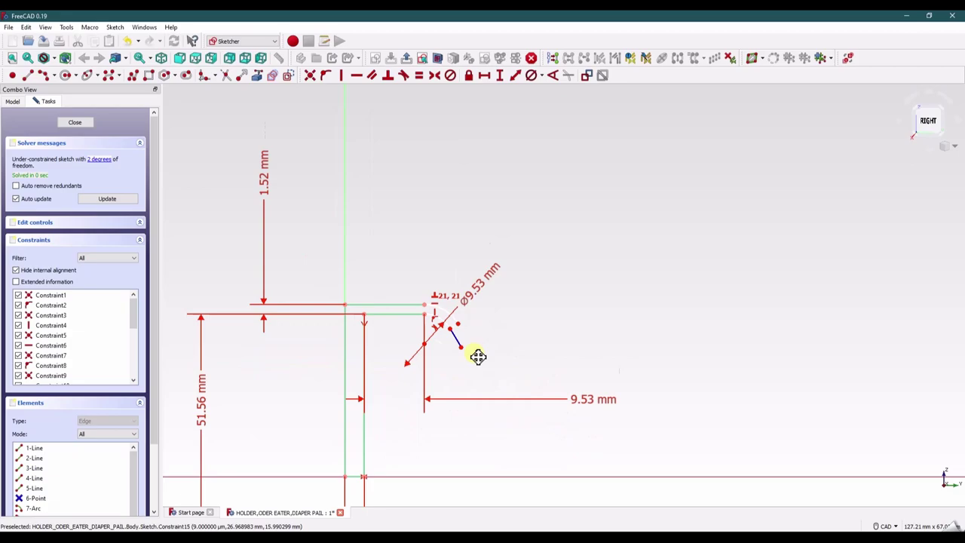
Bring the rounded corner and the area below it into view with the Point tool active.
middle_drag(478, 356, 474, 280)
scroll(484, 276, up, 5)
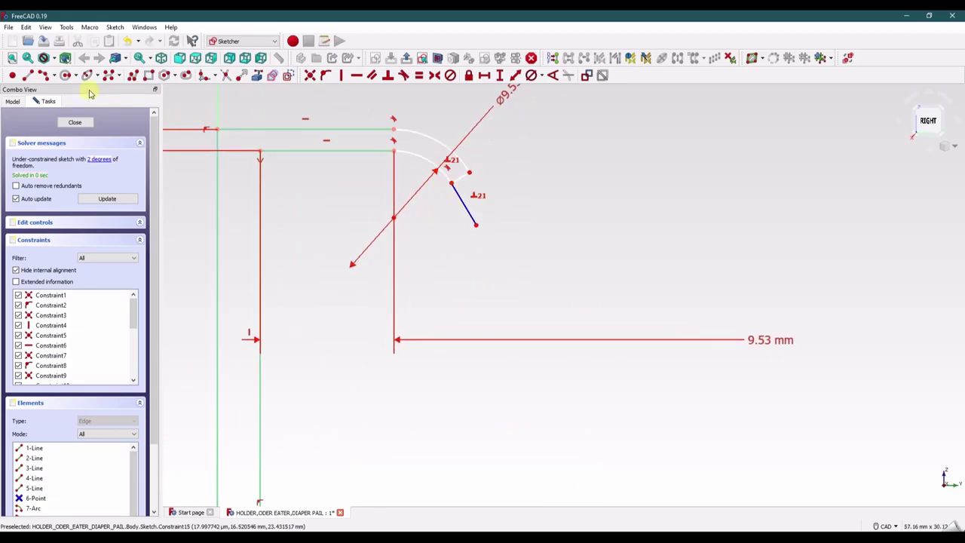
click(12, 75)
scroll(453, 319, up, 3)
scroll(448, 340, down, 3)
middle_drag(447, 340, 488, 218)
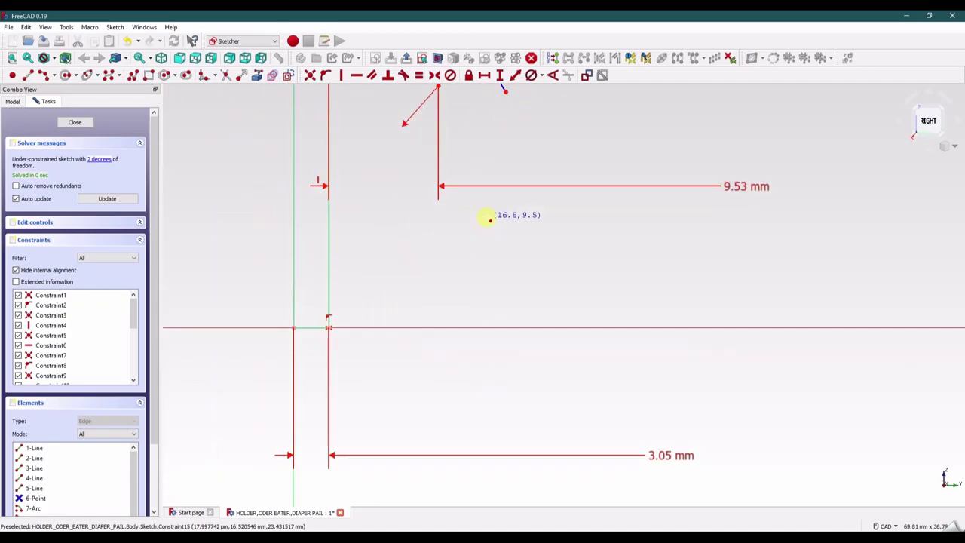
scroll(490, 219, down, 3)
Place a point below the horizontal axis, symmetric to the arc's end about that axis.
click(497, 386)
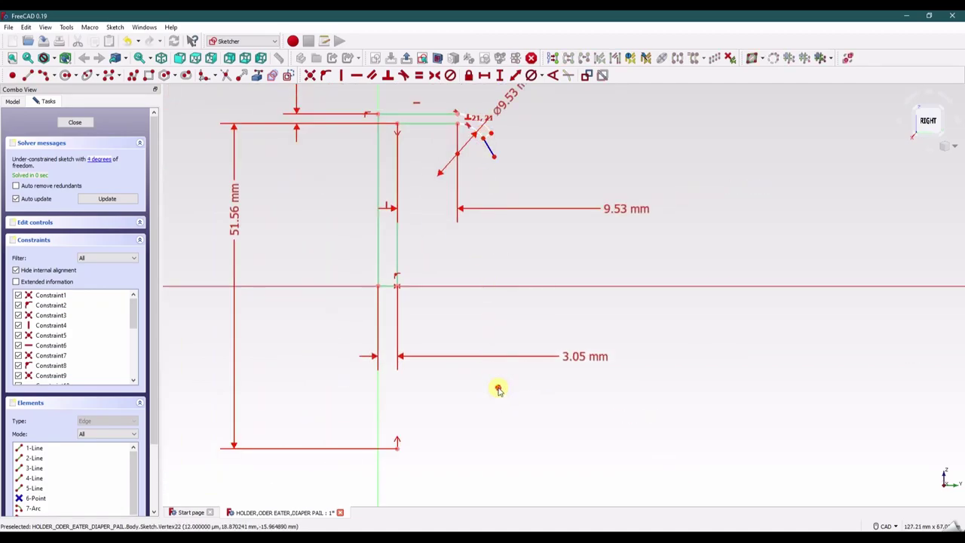
click(481, 142)
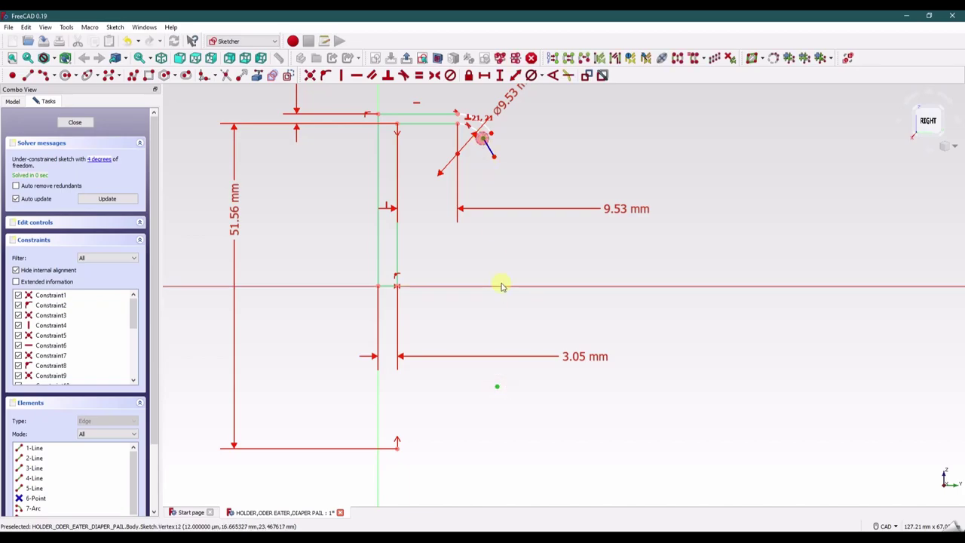
click(493, 286)
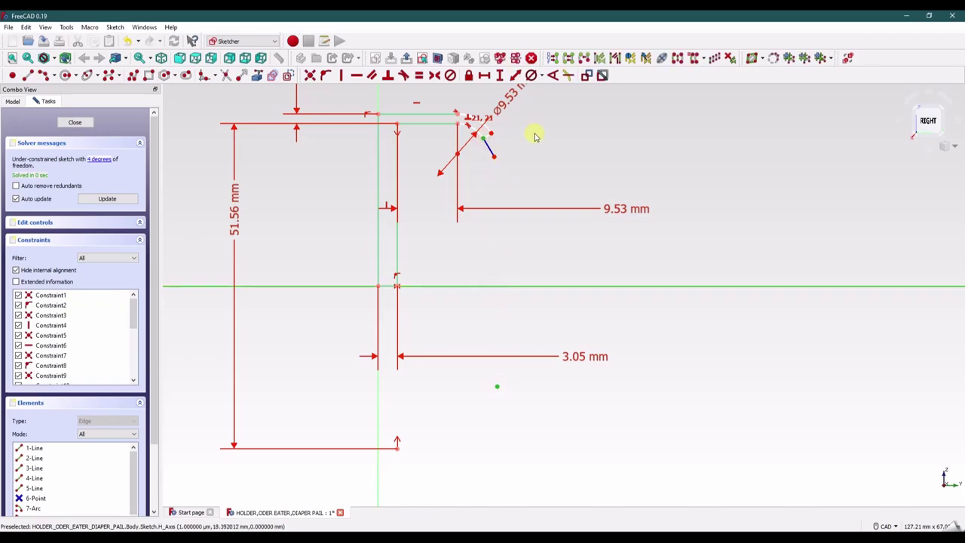
click(553, 75)
click(576, 288)
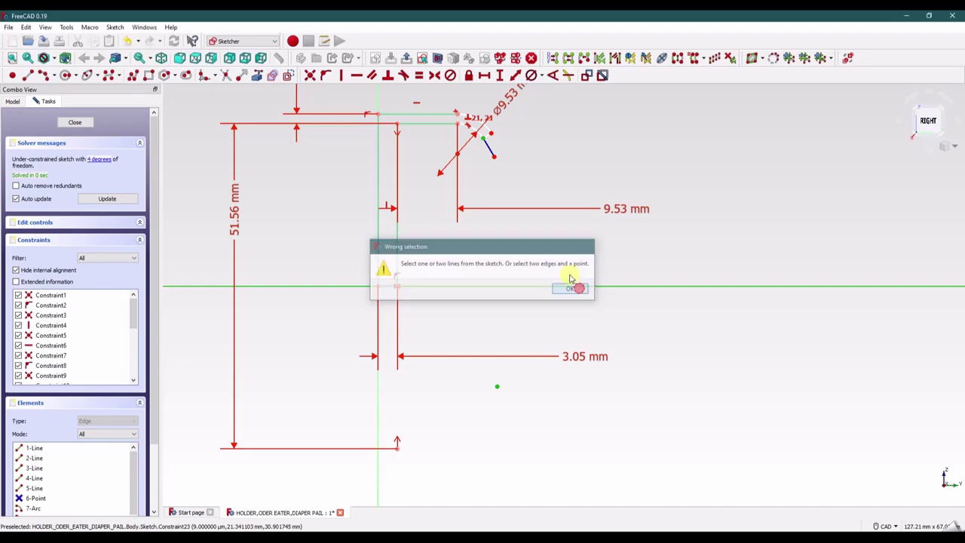
click(434, 75)
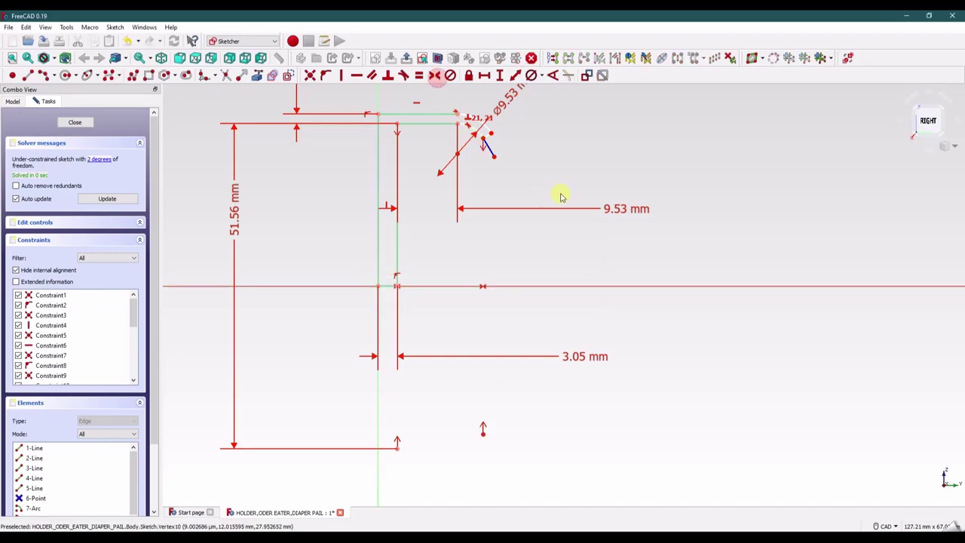
Add a 46.03 mm vertical distance from the arc's end to the point, then close the sketch.
click(484, 139)
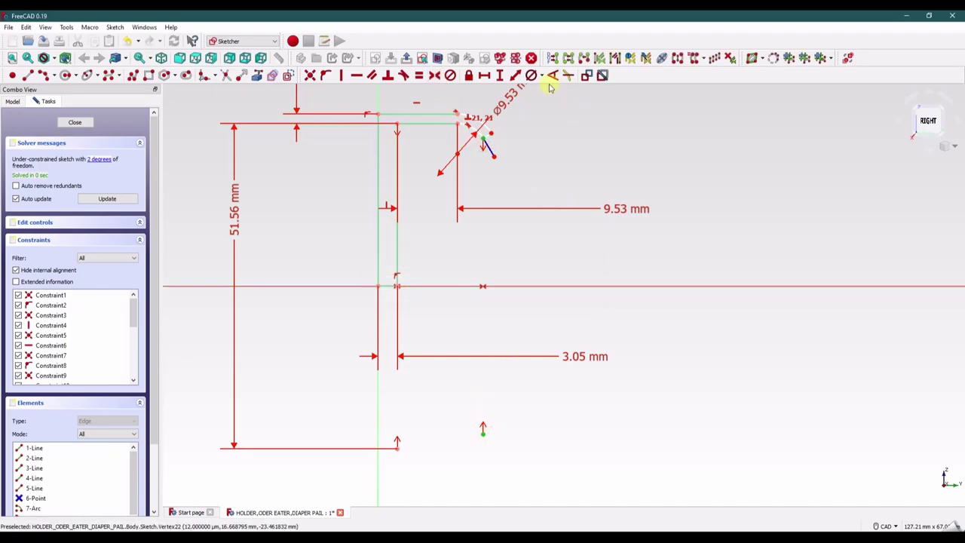
click(499, 75)
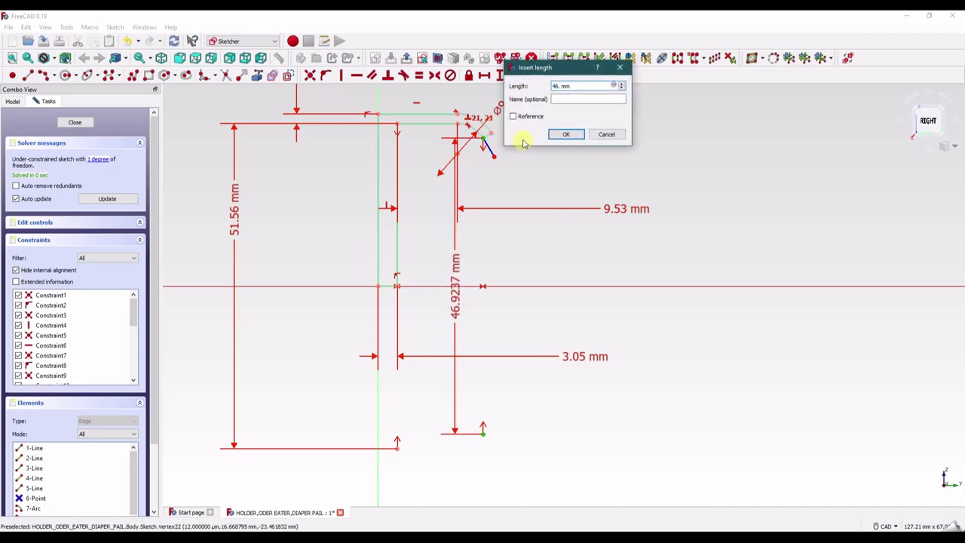
click(566, 134)
drag(456, 281, 598, 263)
middle_drag(519, 273, 555, 337)
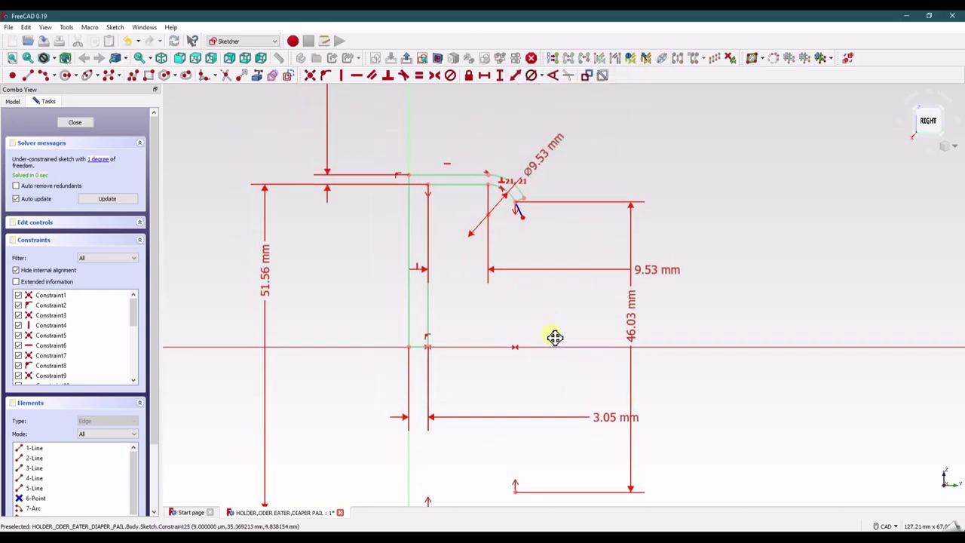
scroll(536, 314, down, 2)
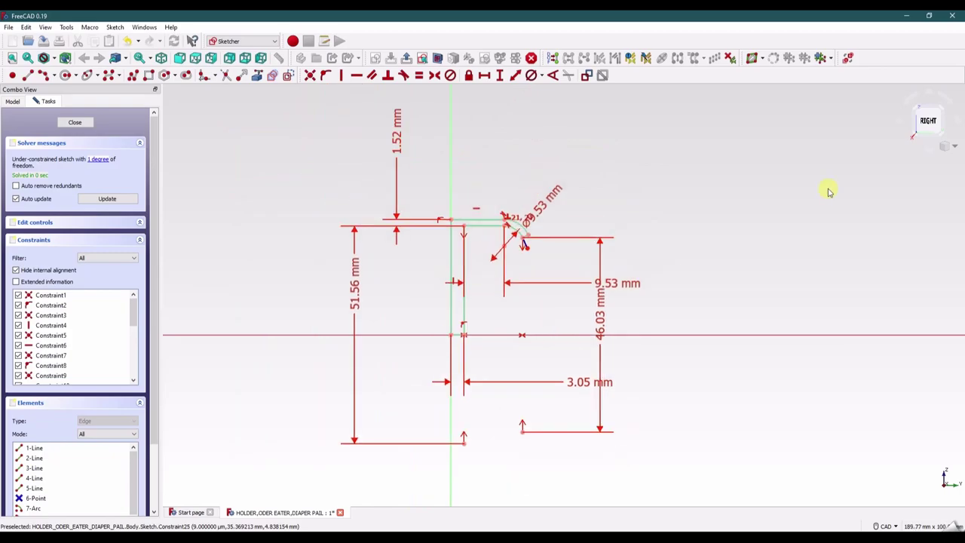
click(74, 122)
middle_drag(345, 194, 211, 242)
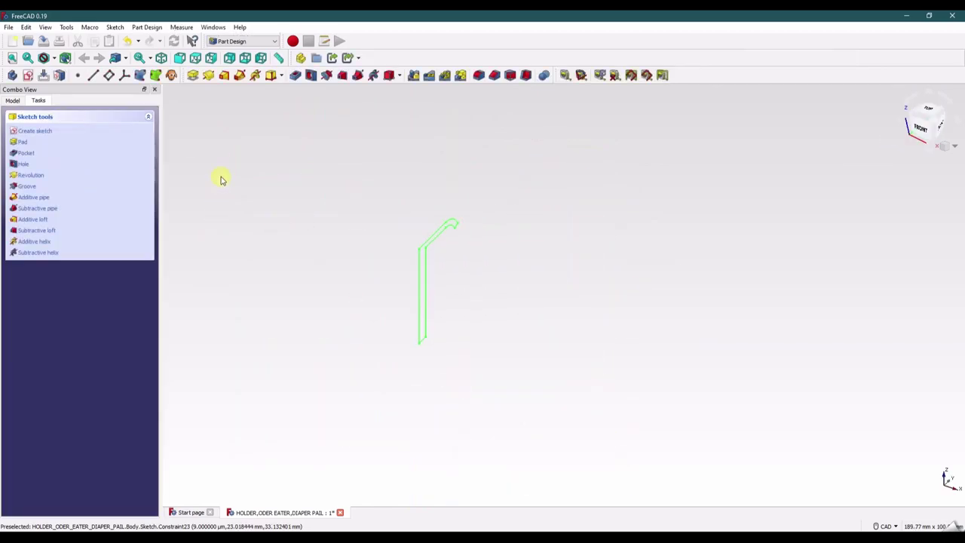
Create a Revolution of the profile about the Base Y axis at 360°.
click(31, 175)
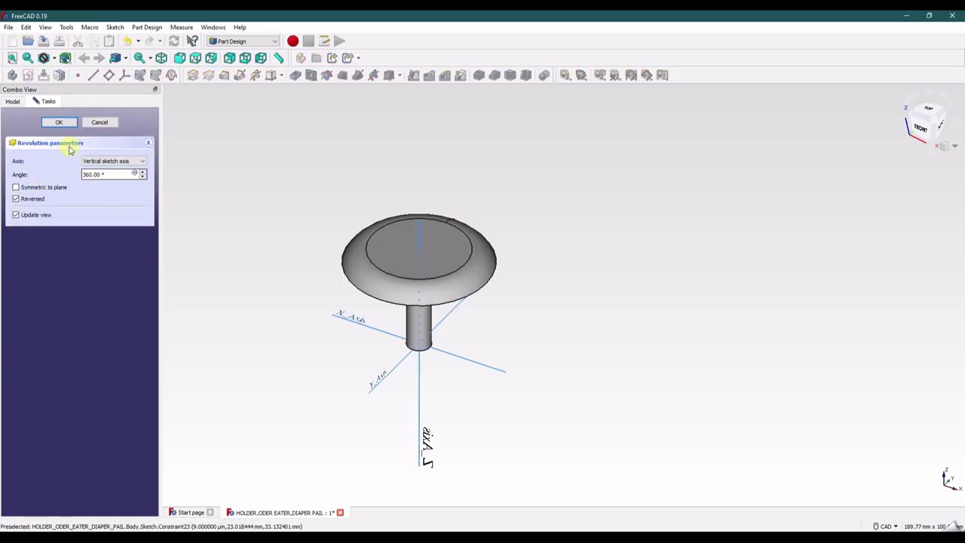
click(130, 164)
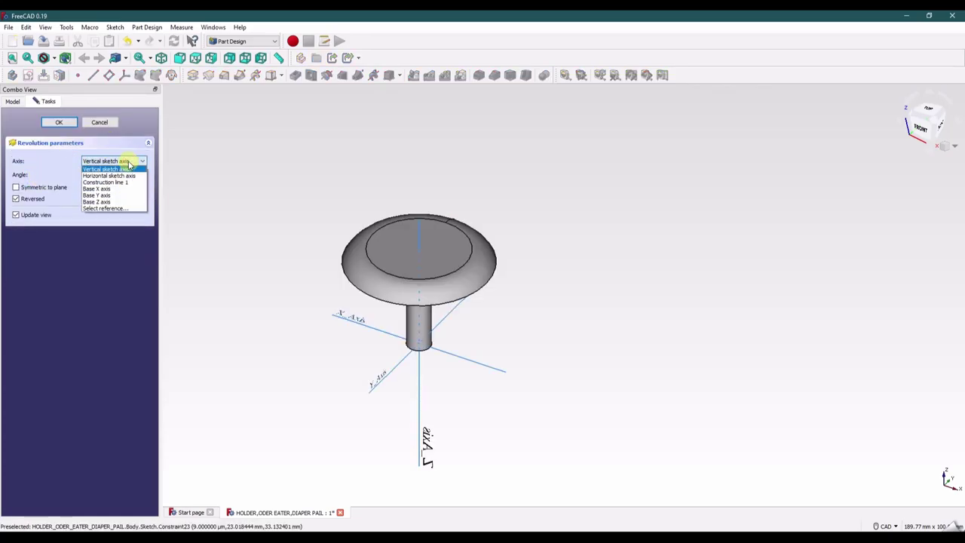
click(123, 195)
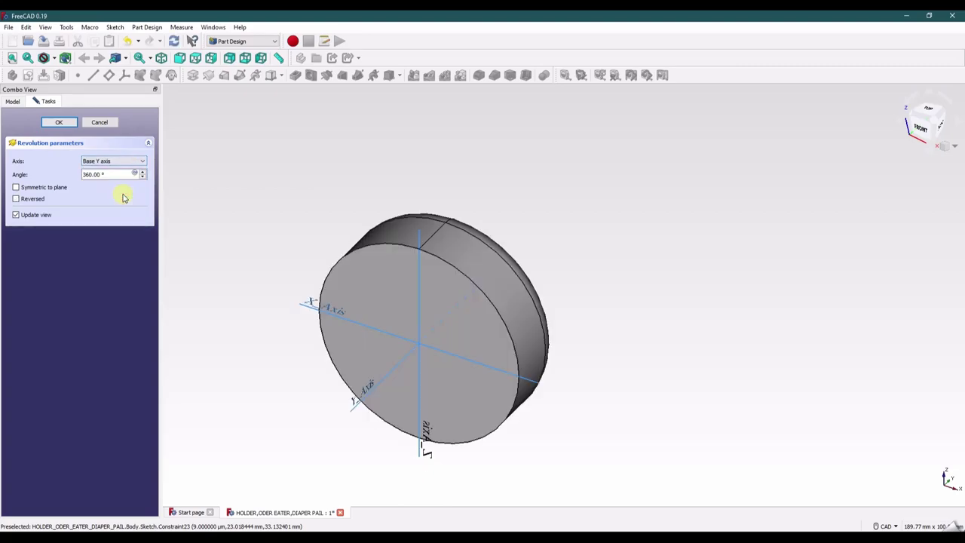
middle_drag(745, 254, 704, 270)
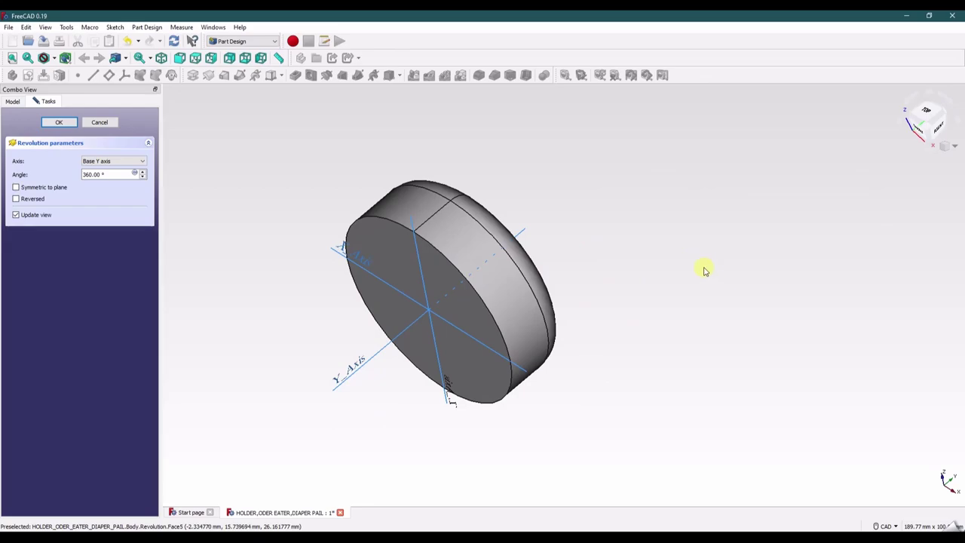
click(133, 173)
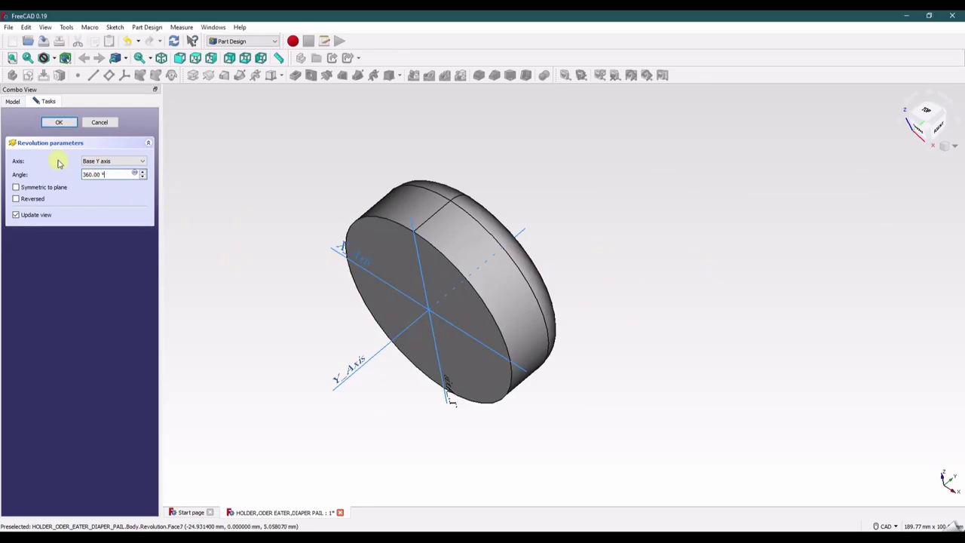
click(60, 124)
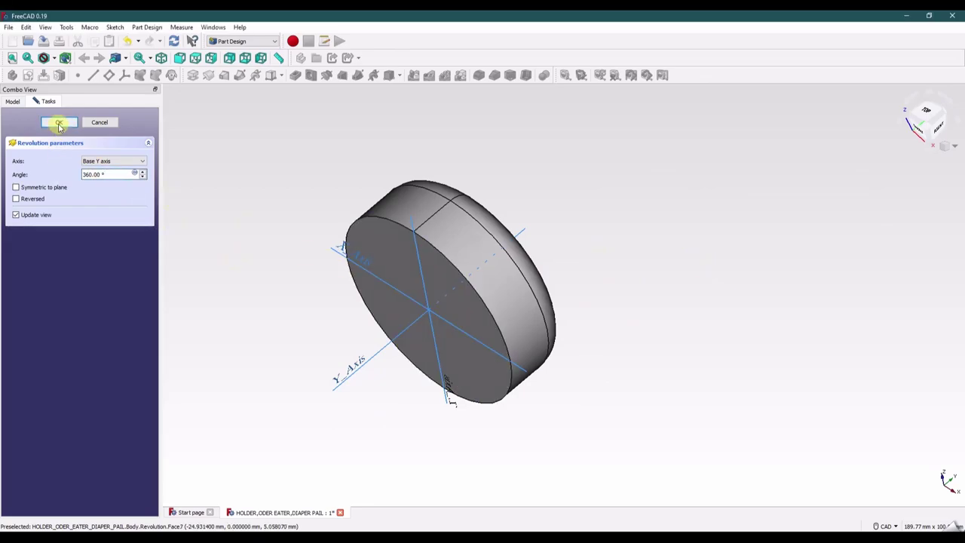
Switch to isometric view, show the model tree, and select the disc's front face.
click(948, 148)
click(935, 177)
click(15, 101)
click(307, 182)
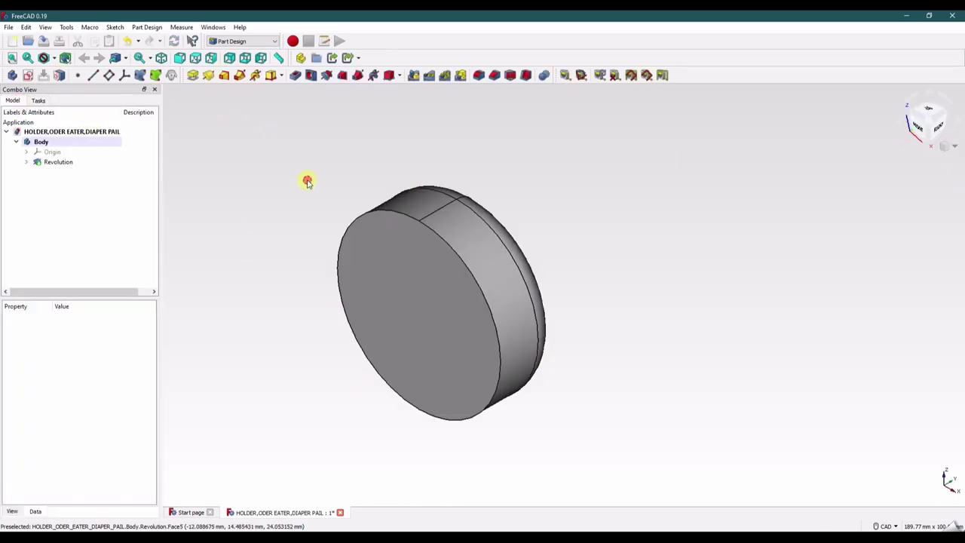
mouse_move(248, 247)
middle_down()
mouse_move(234, 254)
mouse_move(252, 234)
middle_up()
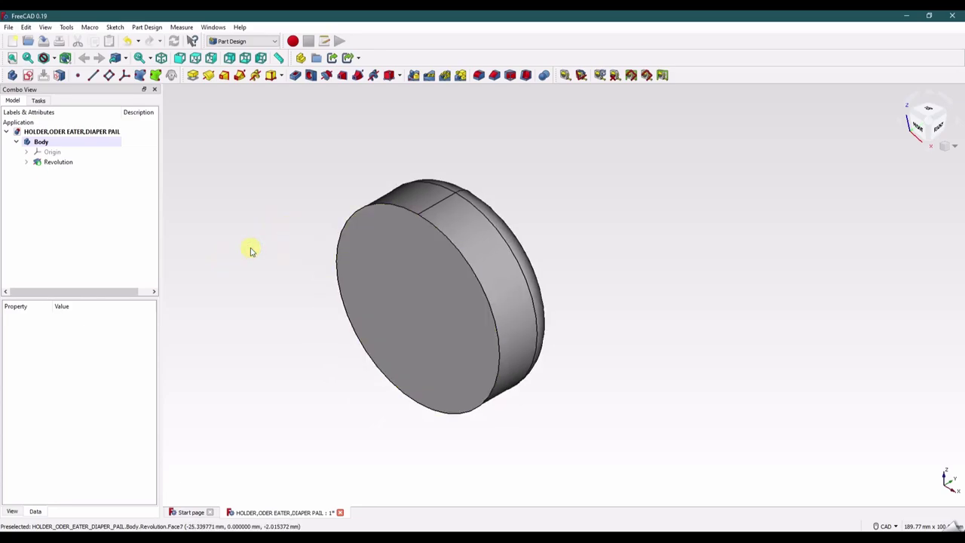
click(405, 285)
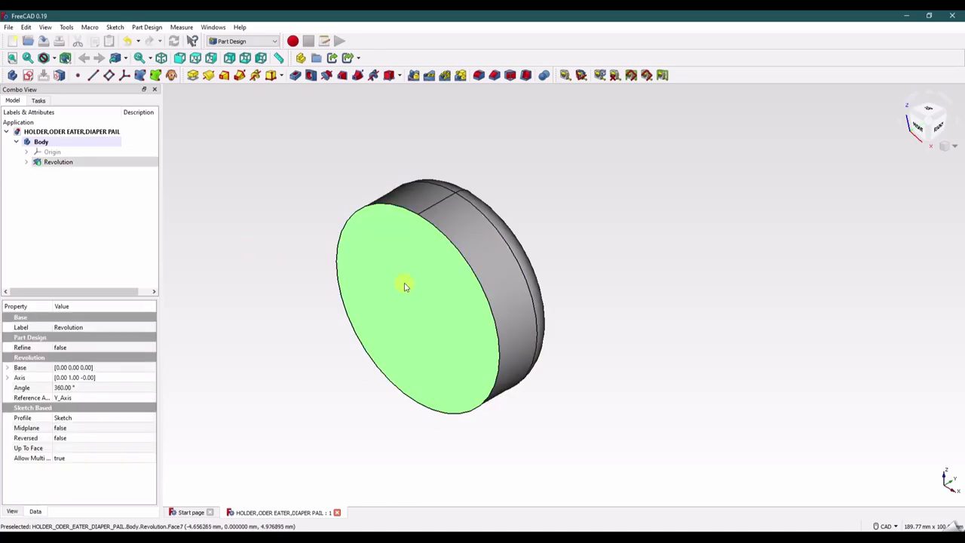
Draw a circle at the origin of a new face sketch and constrain it to Ø45.25 mm.
click(29, 75)
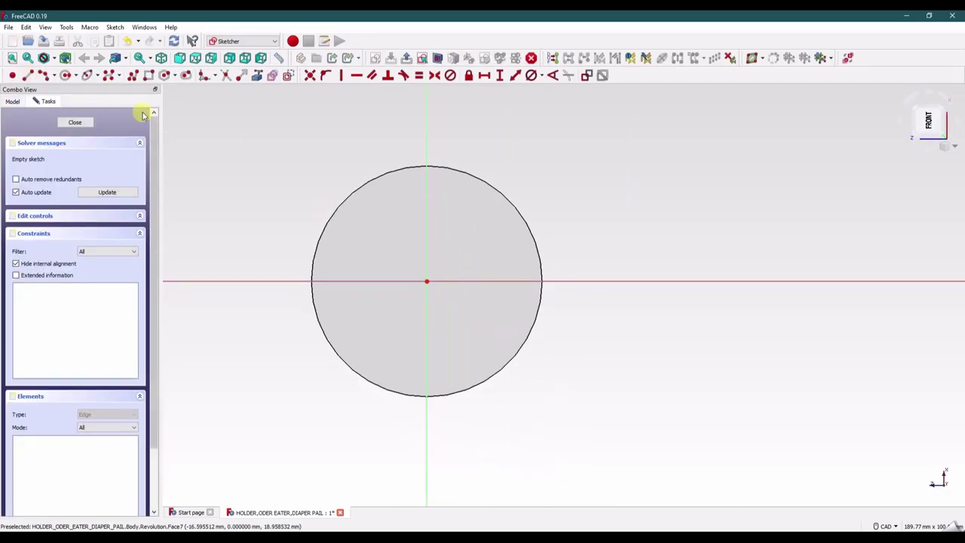
click(65, 75)
click(427, 280)
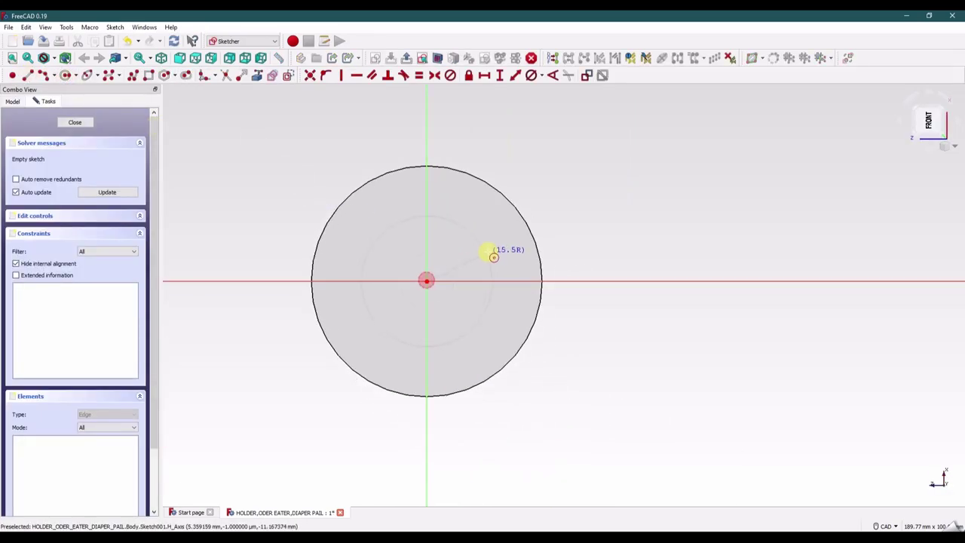
click(501, 225)
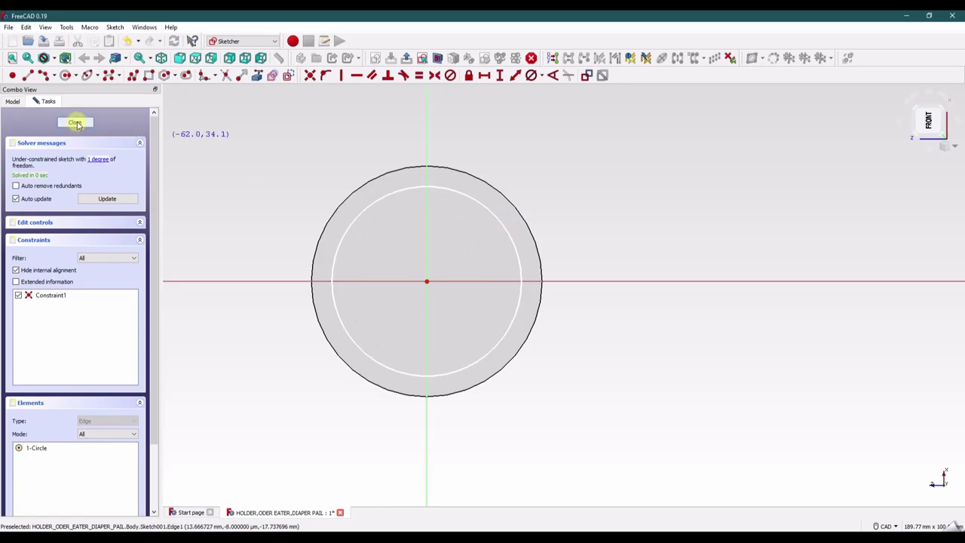
click(540, 76)
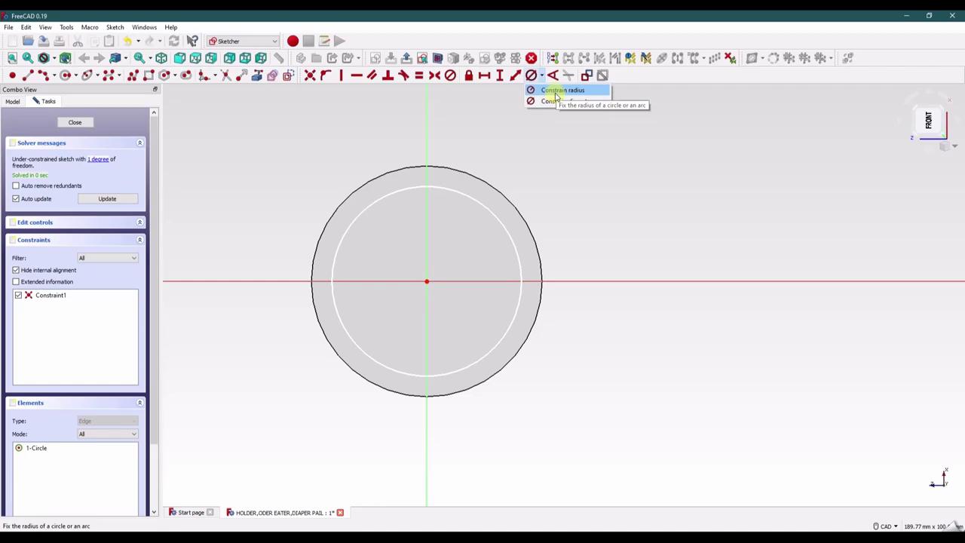
click(558, 100)
click(510, 226)
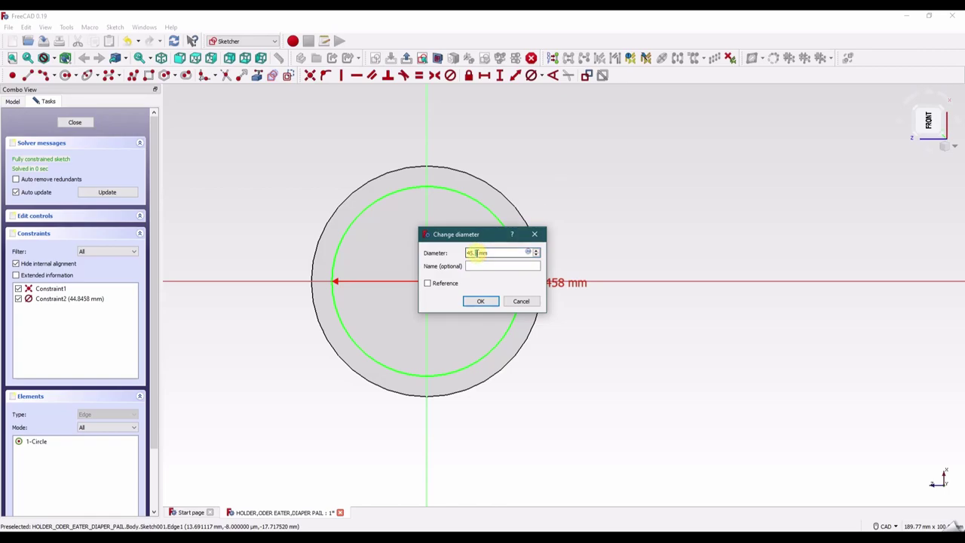
click(483, 299)
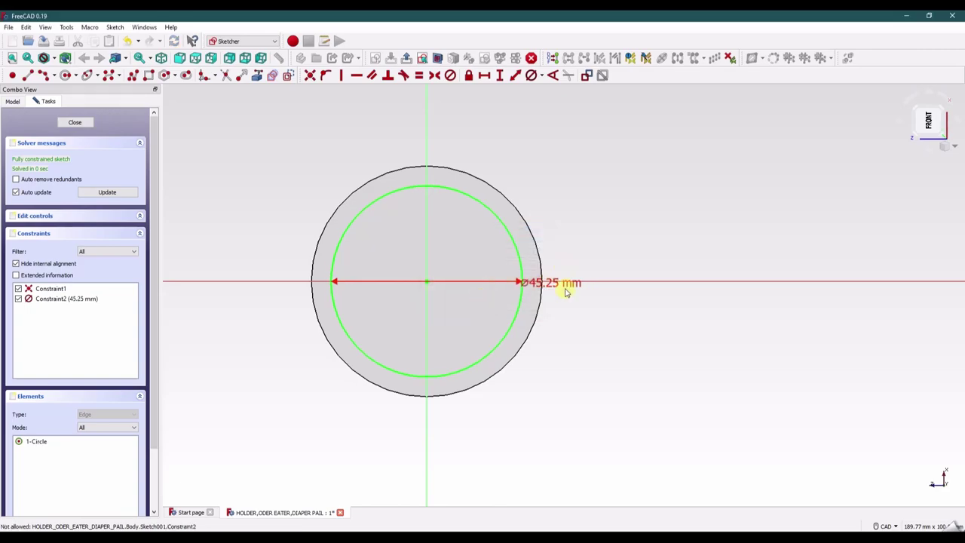
drag(550, 282, 596, 187)
Close the circle sketch and pad it 6.35 mm.
click(75, 123)
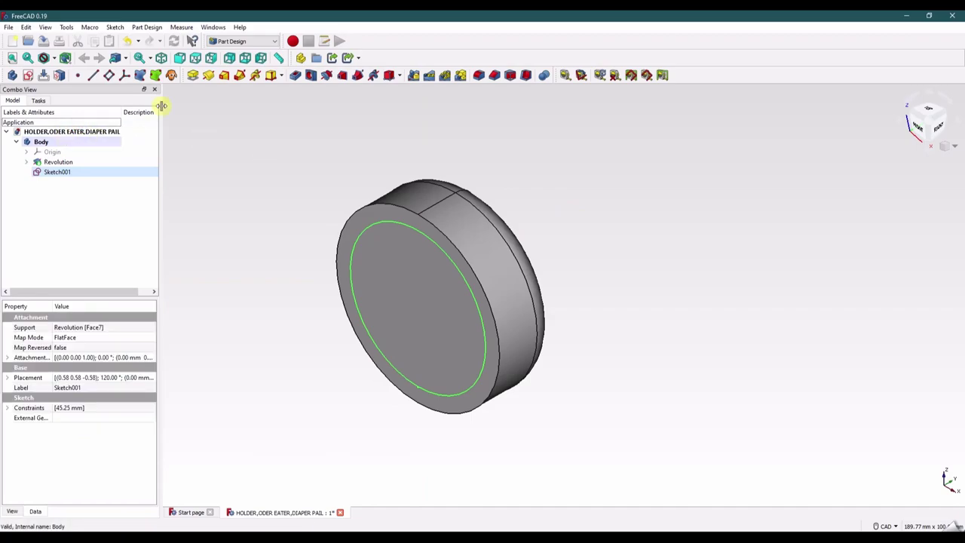
click(194, 76)
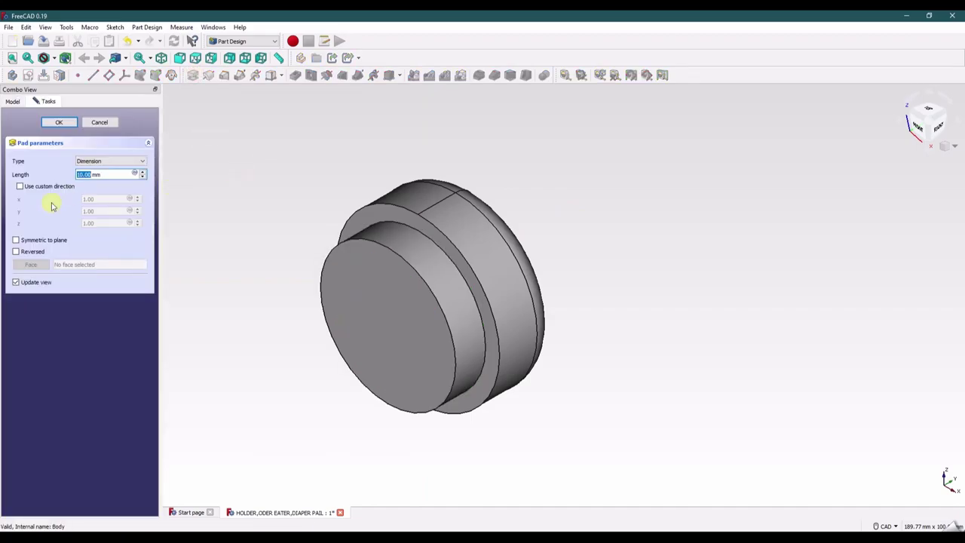
click(121, 173)
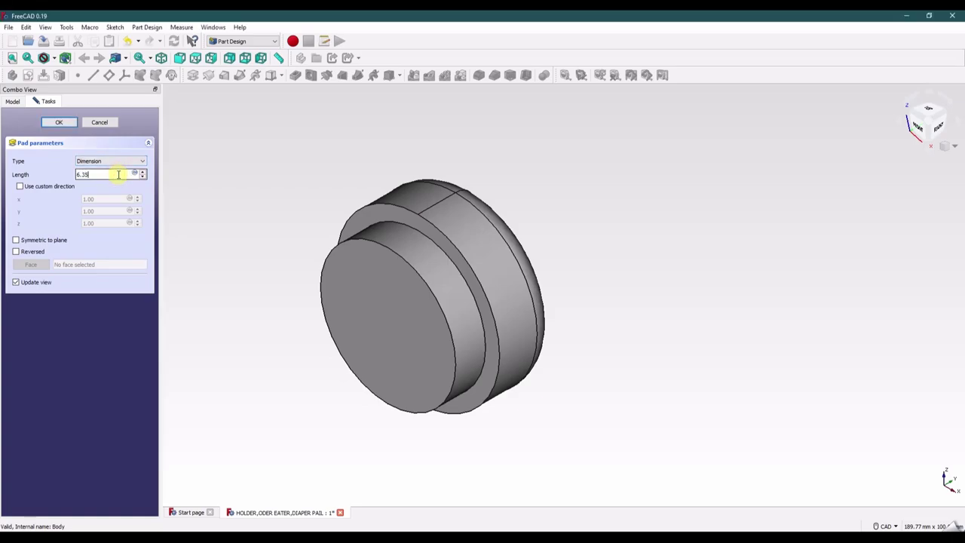
click(59, 122)
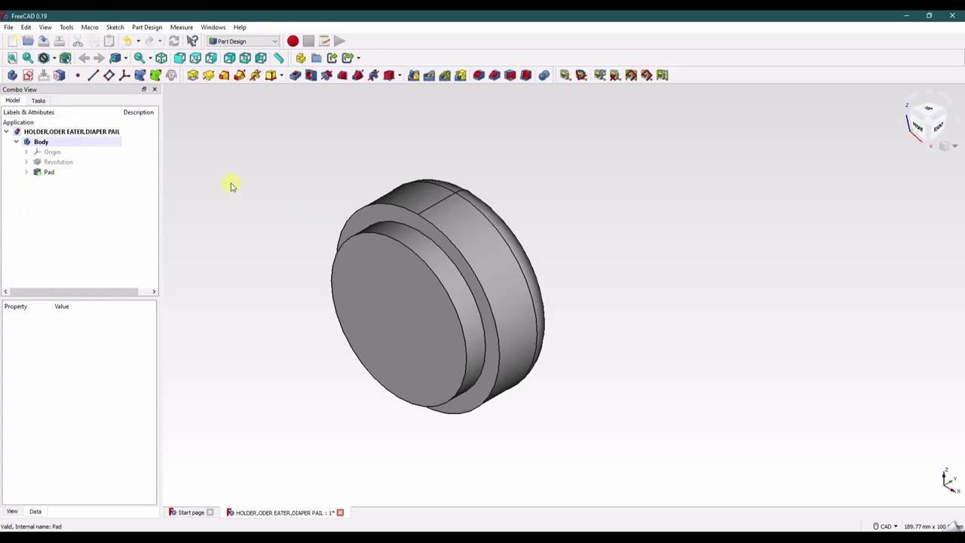
Chamfer the front face's outer rim edge by 1 mm.
click(377, 234)
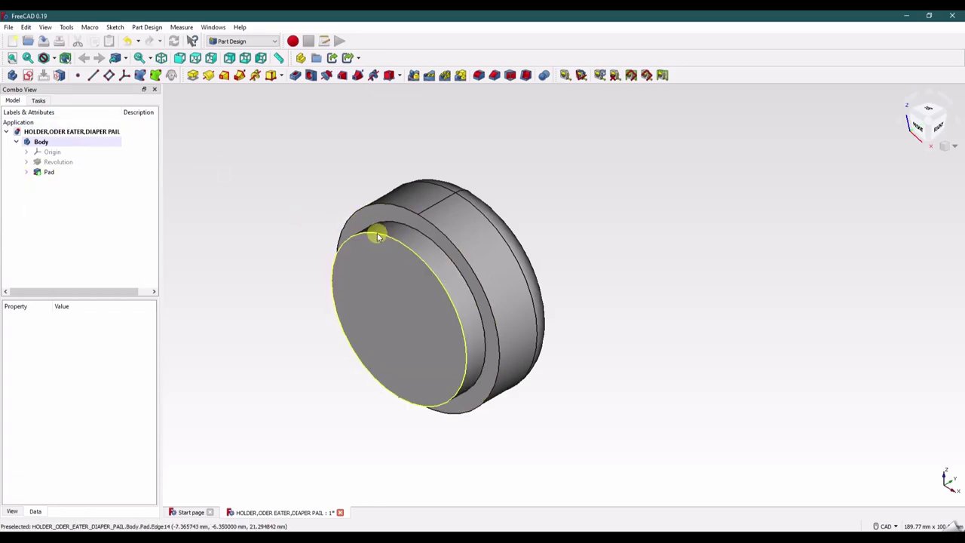
click(494, 75)
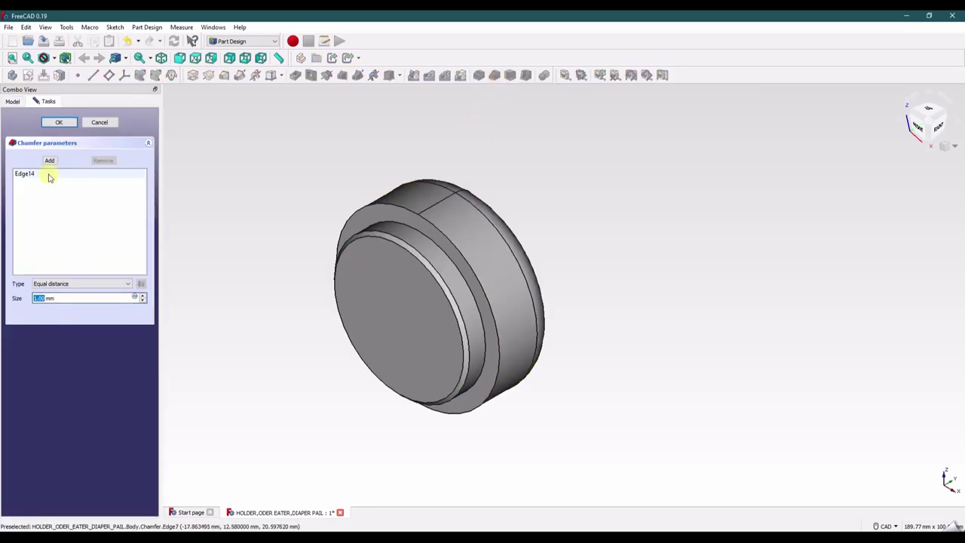
click(59, 122)
click(277, 190)
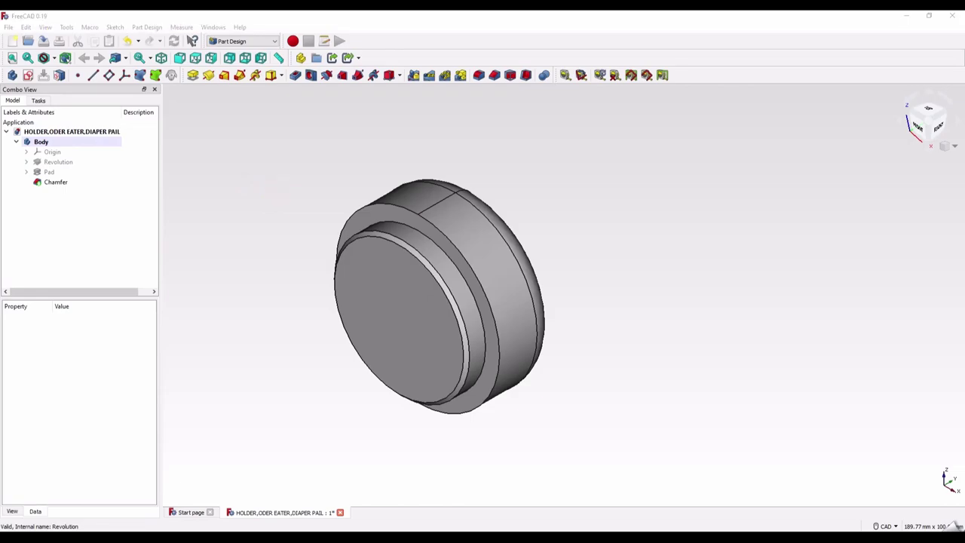
click(272, 226)
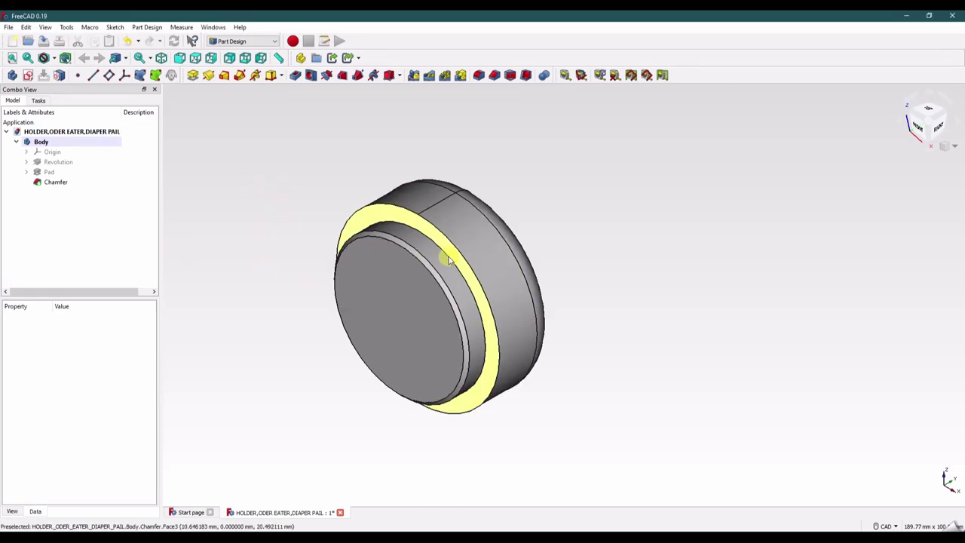
middle_drag(651, 293, 566, 316)
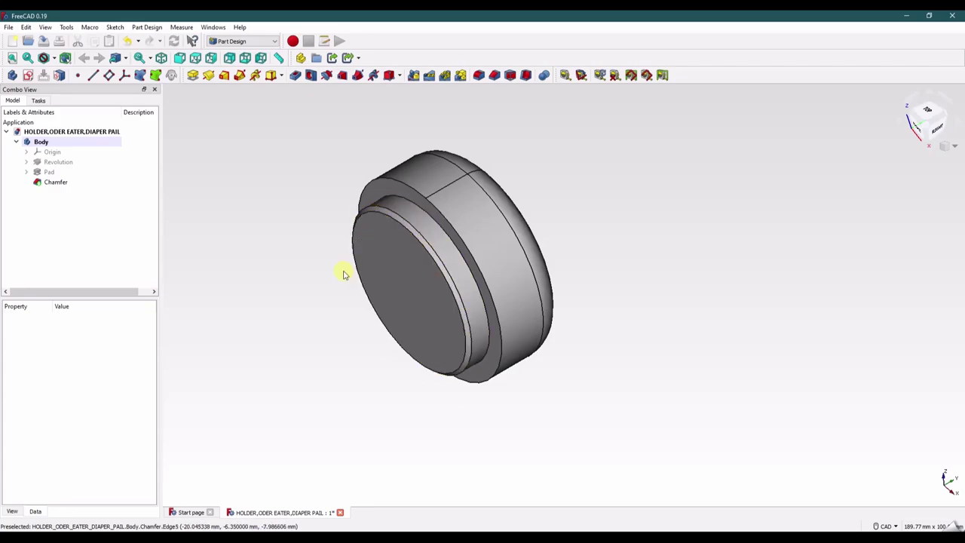
middle_drag(340, 269, 249, 317)
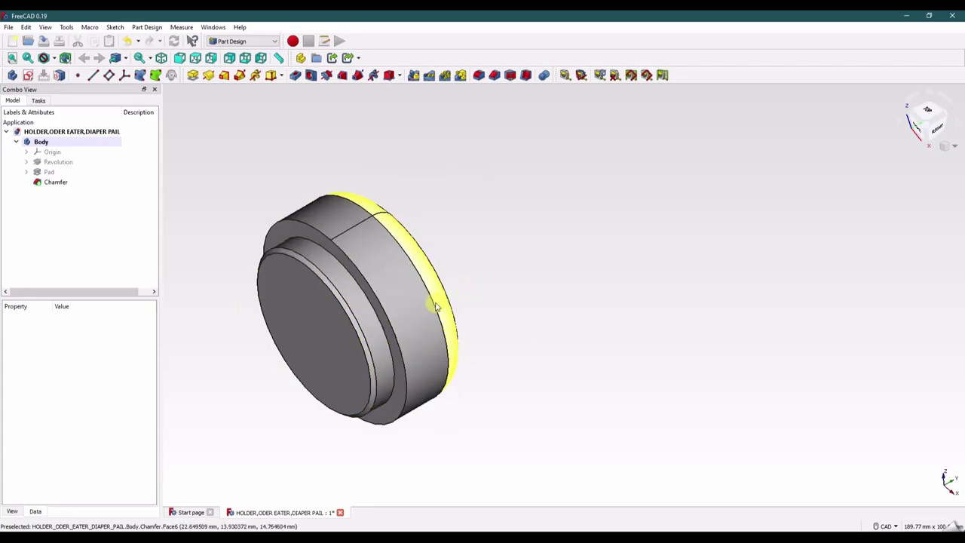
middle_drag(331, 279, 246, 317)
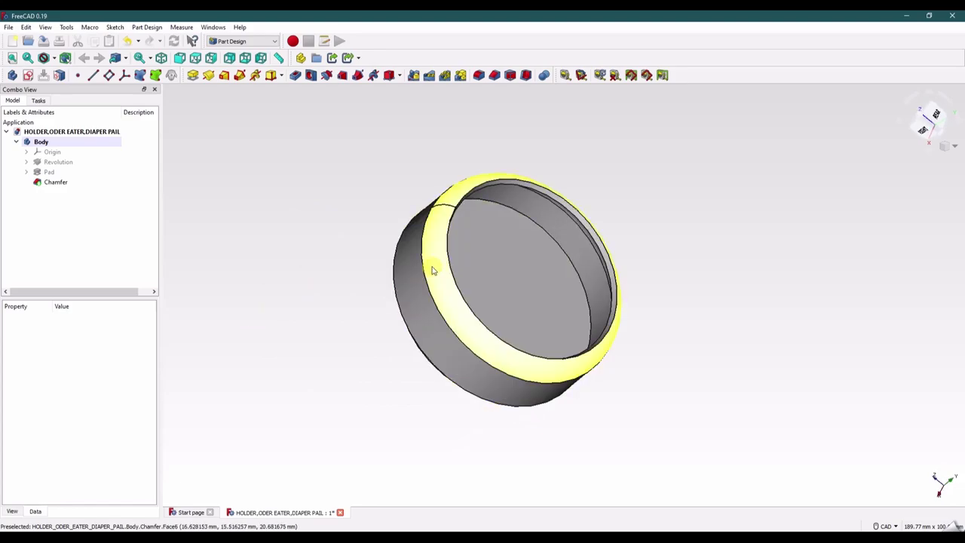
middle_drag(437, 264, 418, 263)
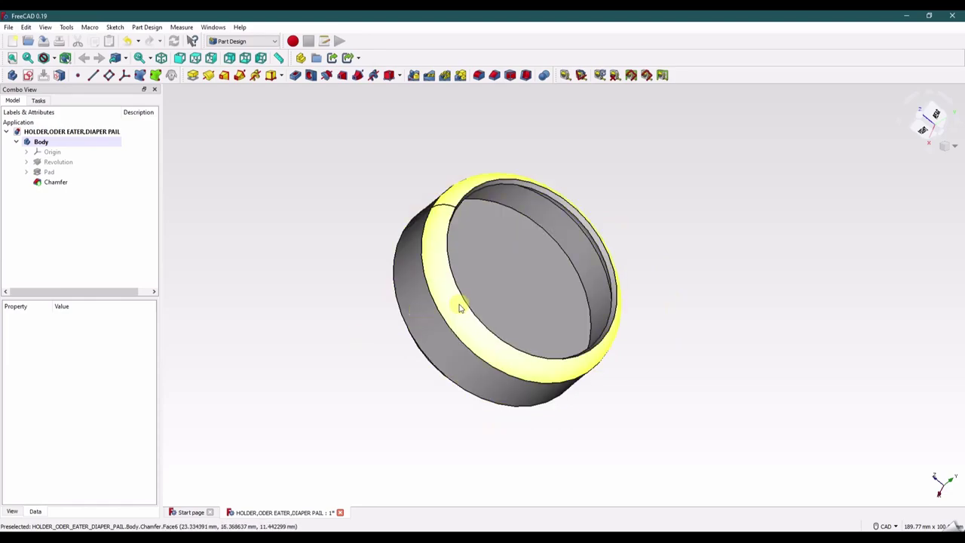
click(954, 145)
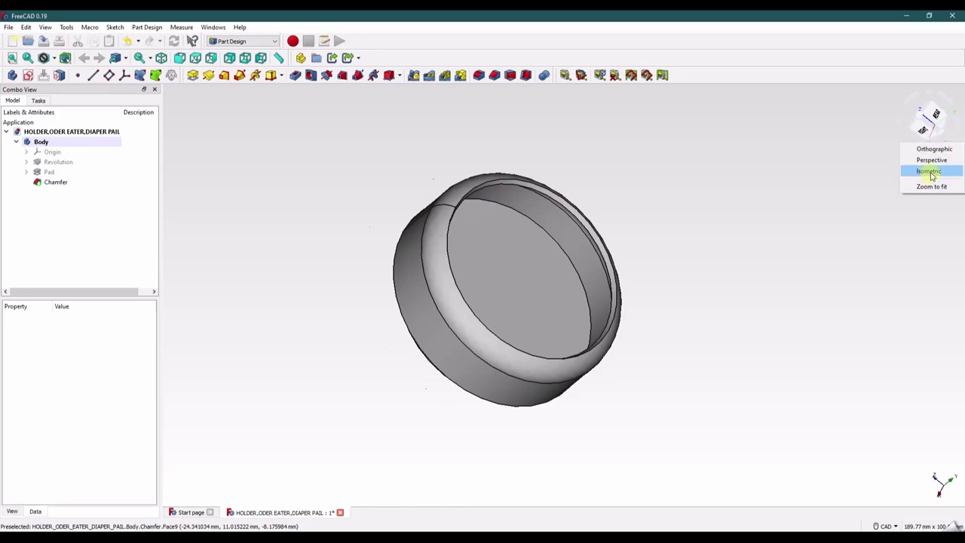
click(928, 171)
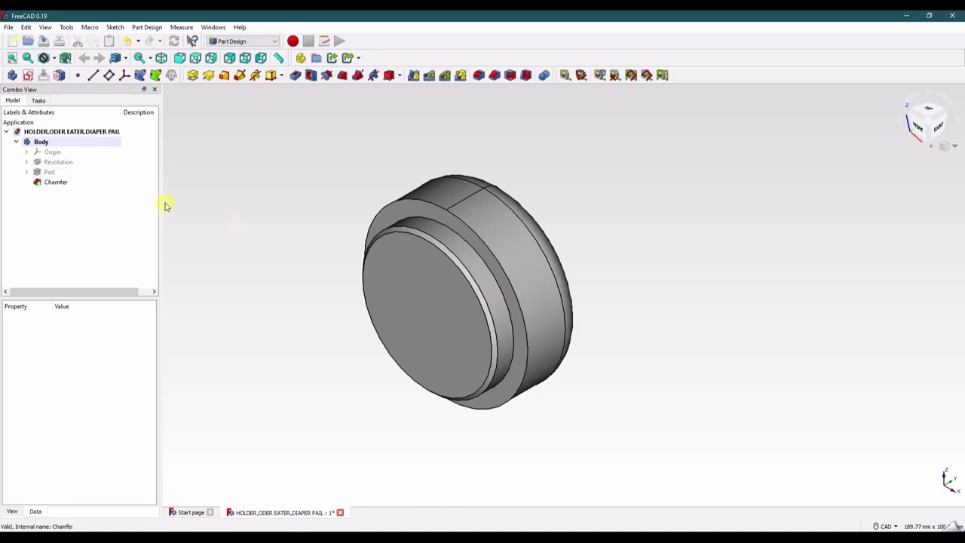
Create Sketch002 on the YZ_Plane and hide the Chamfer body.
click(28, 75)
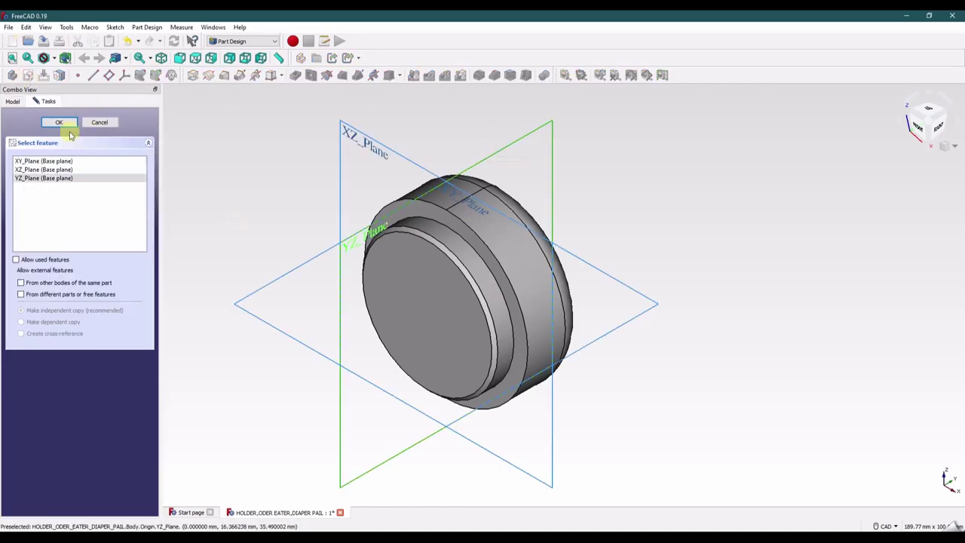
click(59, 122)
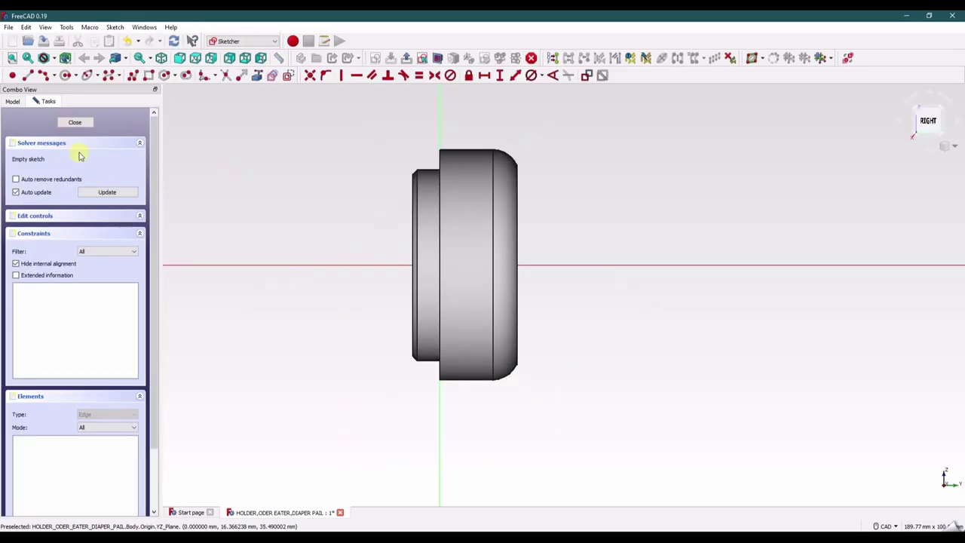
click(13, 101)
click(55, 185)
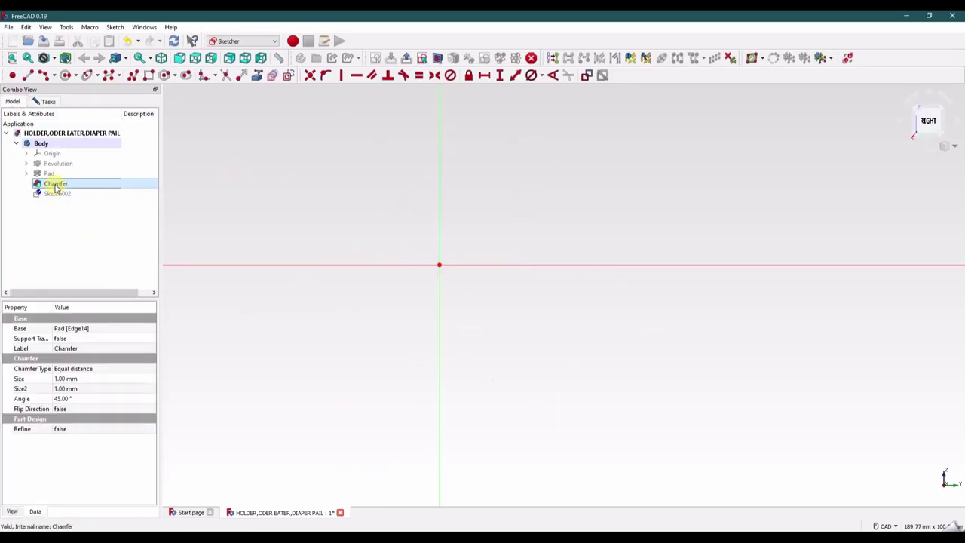
click(256, 196)
click(67, 194)
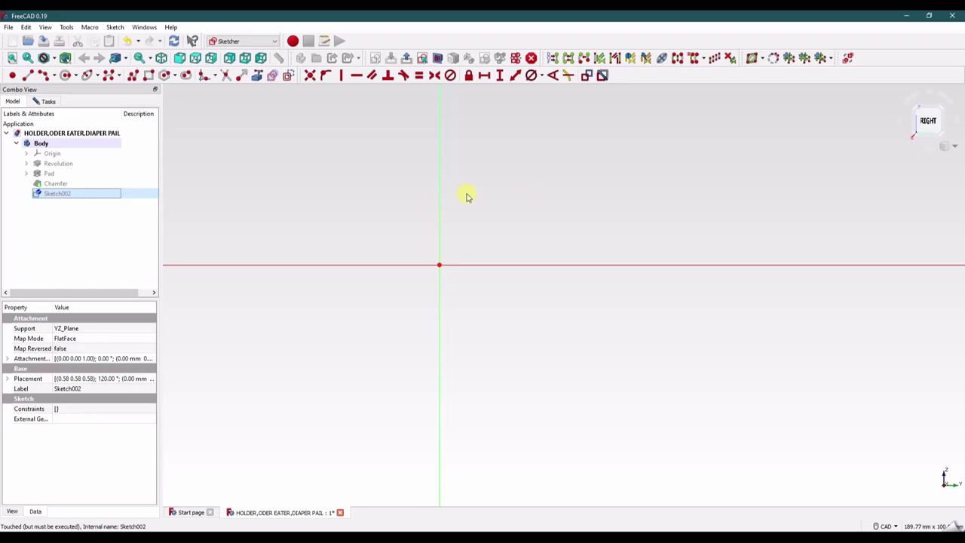
middle_drag(466, 196, 463, 285)
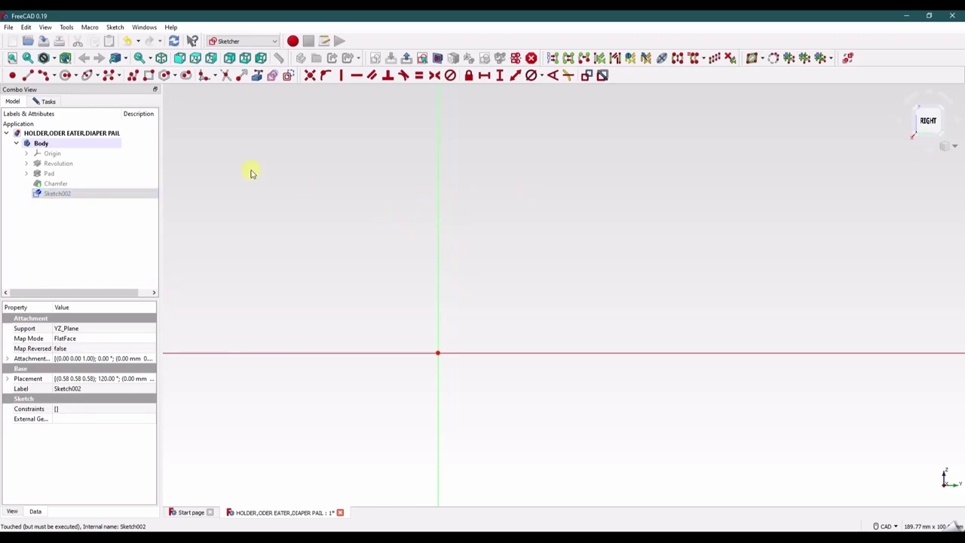
Draw a rectangle with one corner on the vertical axis.
click(150, 78)
click(438, 189)
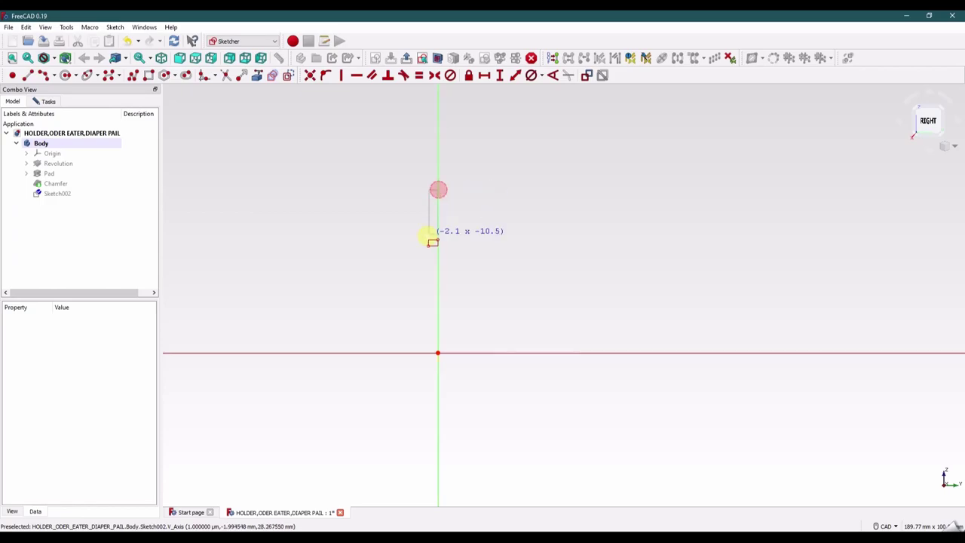
click(413, 237)
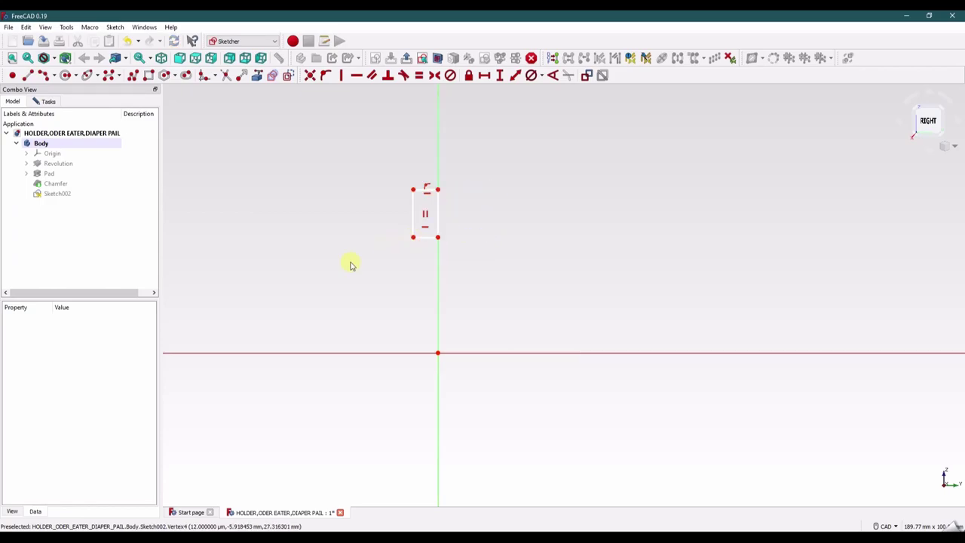
mouse_move(349, 263)
middle_down()
mouse_move(338, 235)
mouse_move(311, 208)
middle_up()
Place a point below the origin, symmetric to the rectangle's lower corner about the horizontal axis.
click(20, 76)
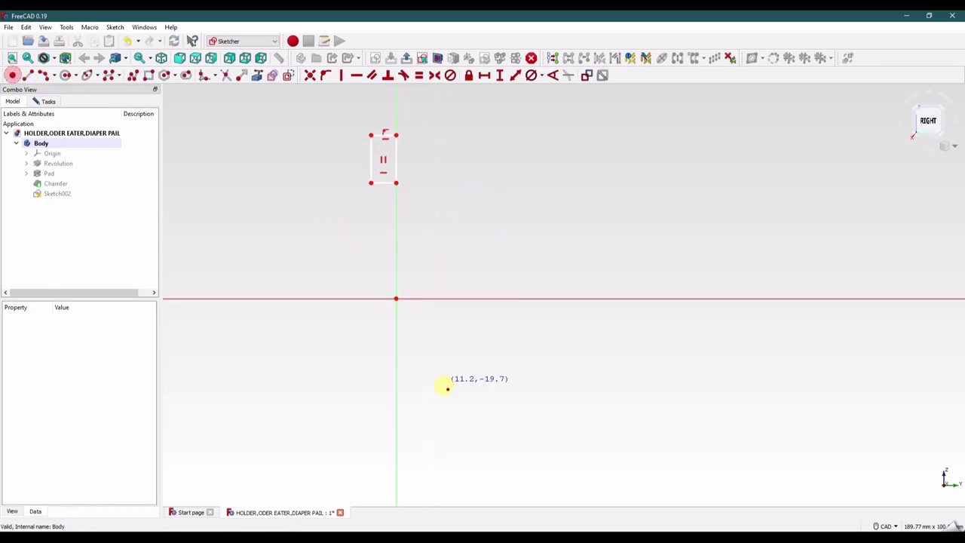
click(392, 426)
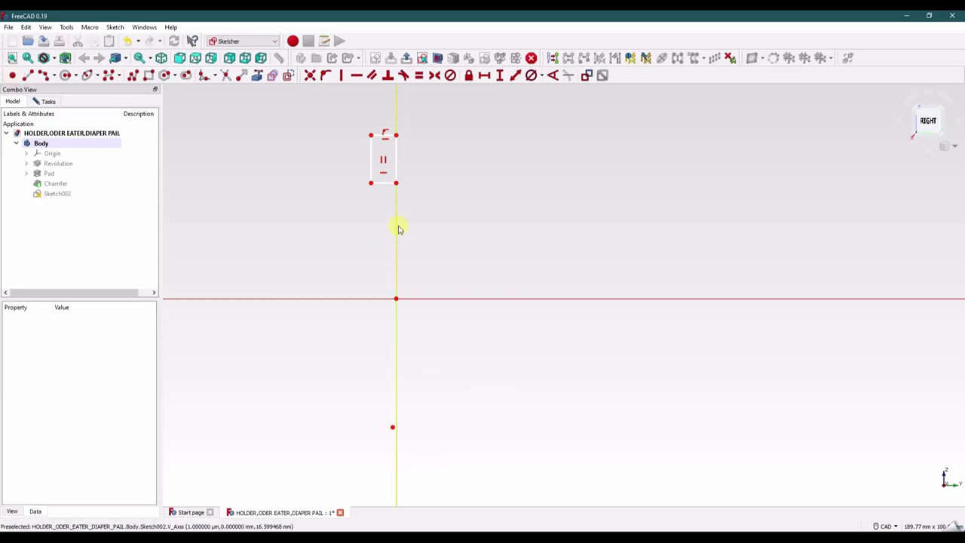
click(396, 184)
click(393, 426)
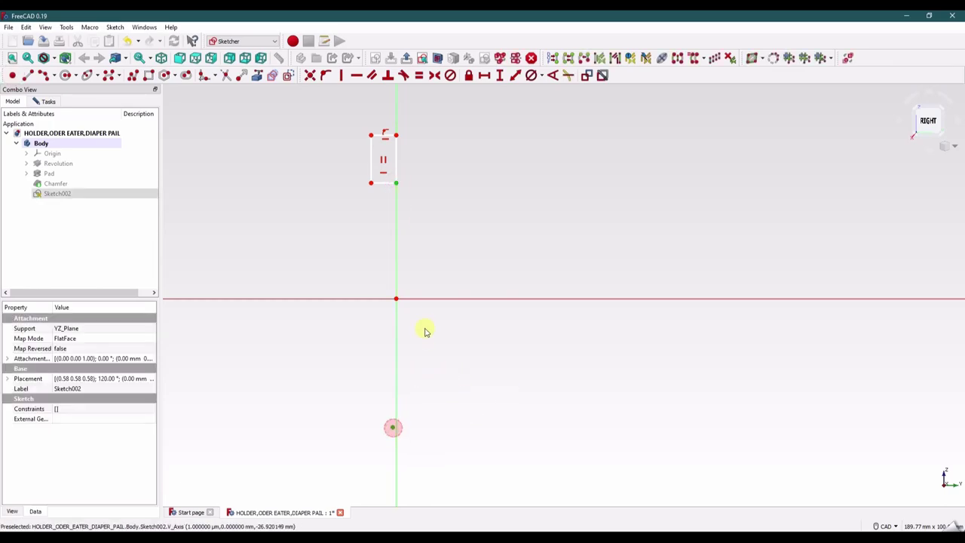
click(430, 299)
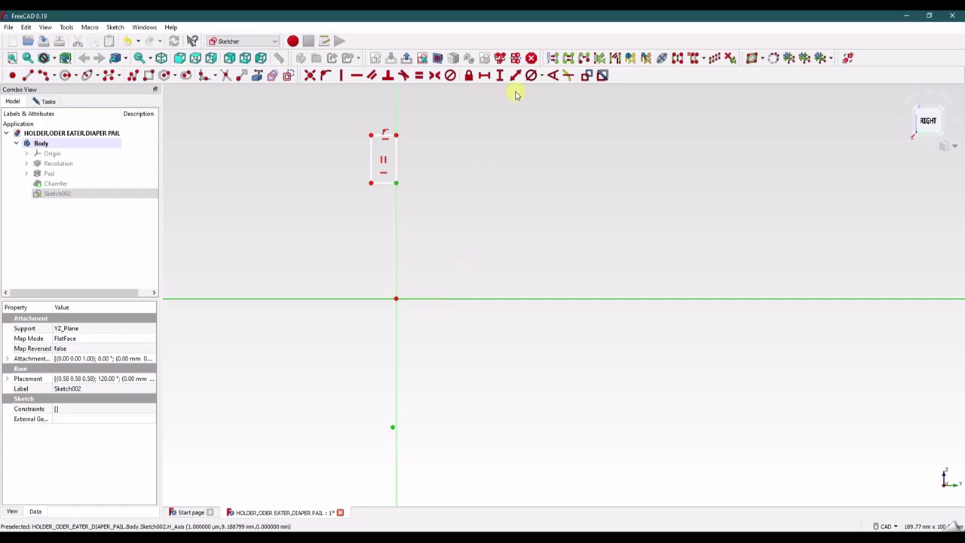
click(435, 75)
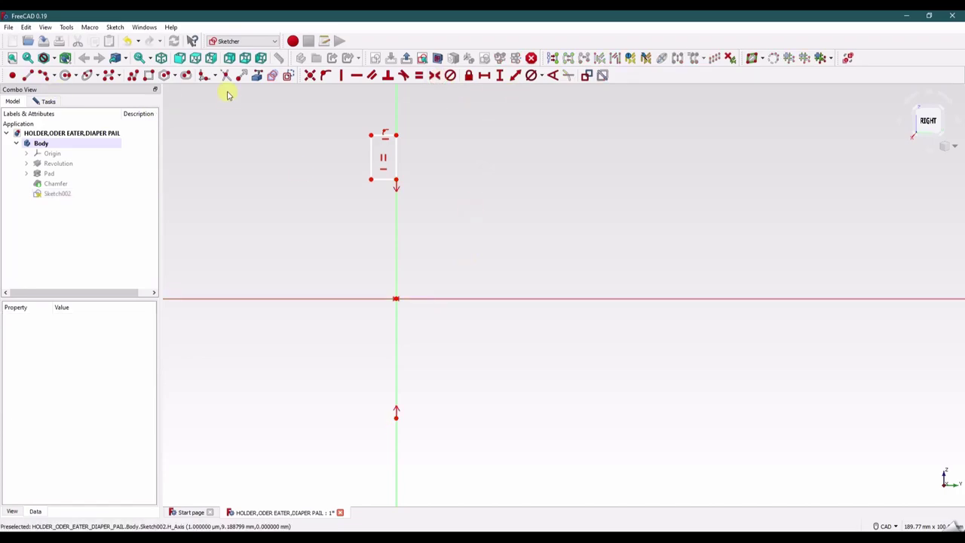
Set a 7.62 mm vertical distance between the corner and point, then lower the top edge.
click(396, 181)
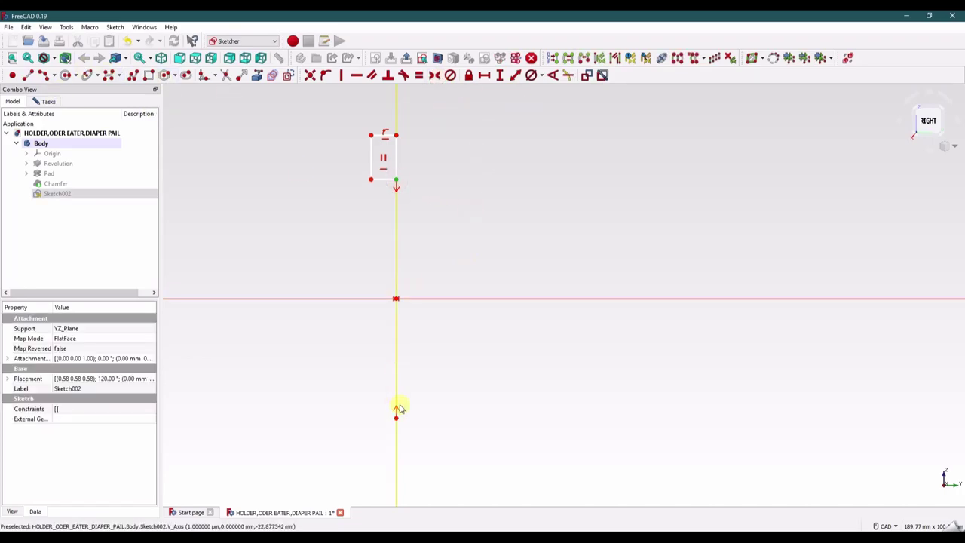
click(501, 76)
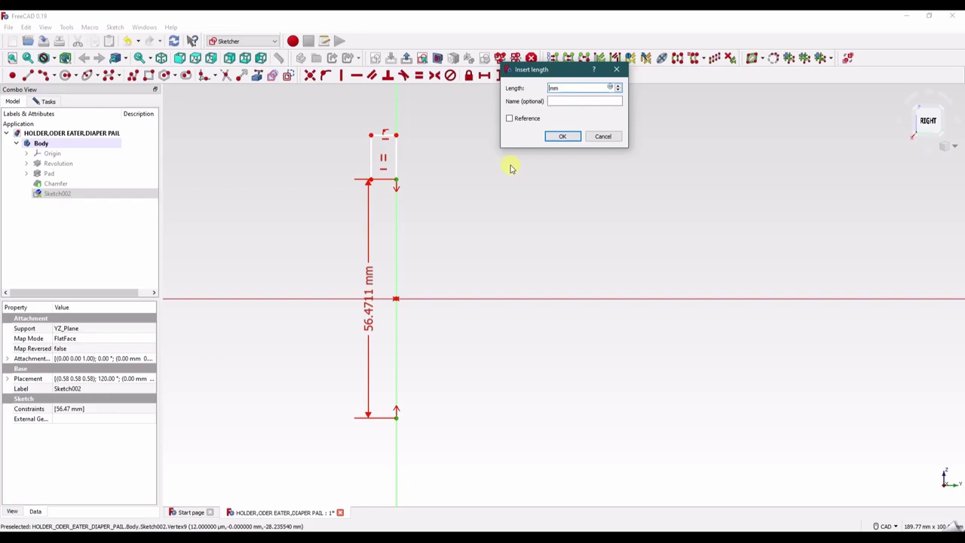
text(7.62)
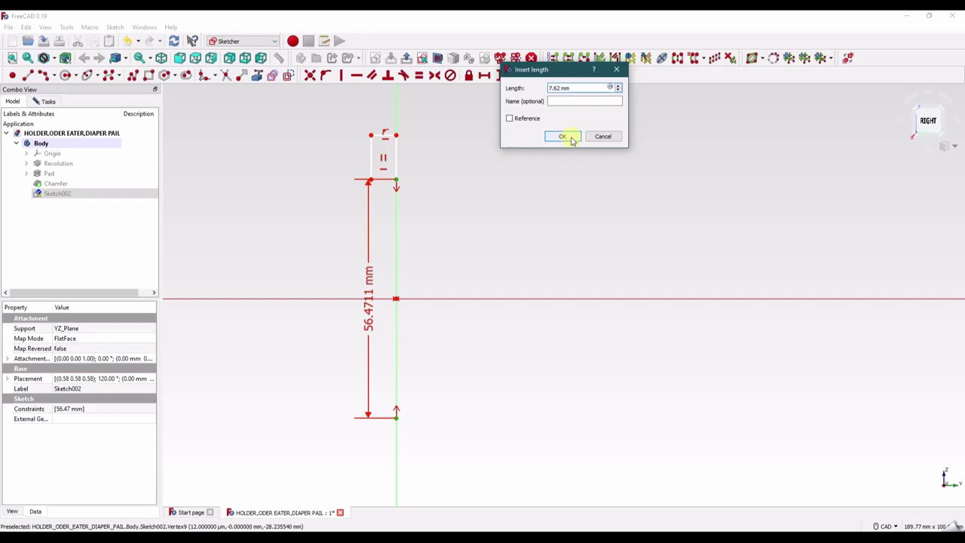
click(564, 136)
mouse_move(369, 298)
mouse_down()
mouse_move(471, 280)
mouse_move(445, 227)
mouse_up()
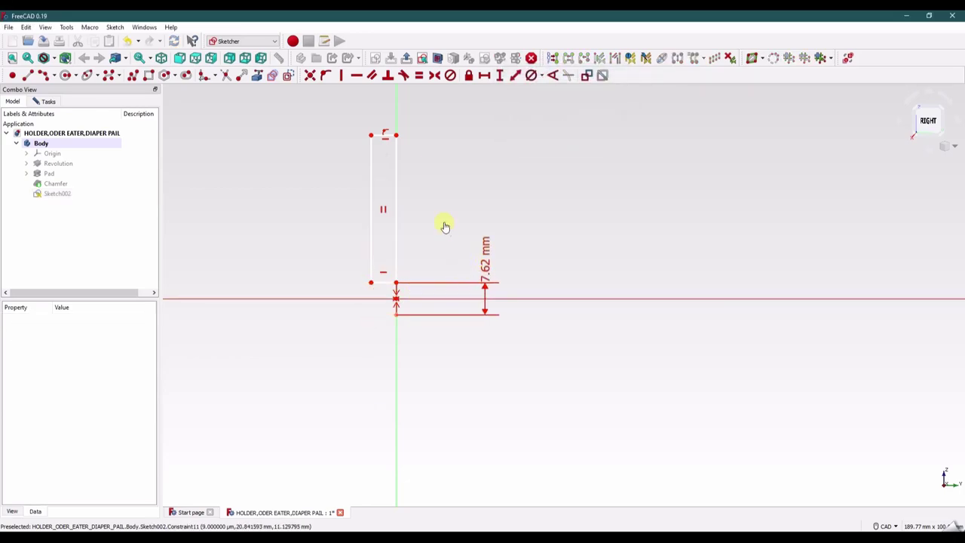
drag(380, 137, 389, 276)
scroll(416, 292, down, 5)
scroll(416, 292, up, 10)
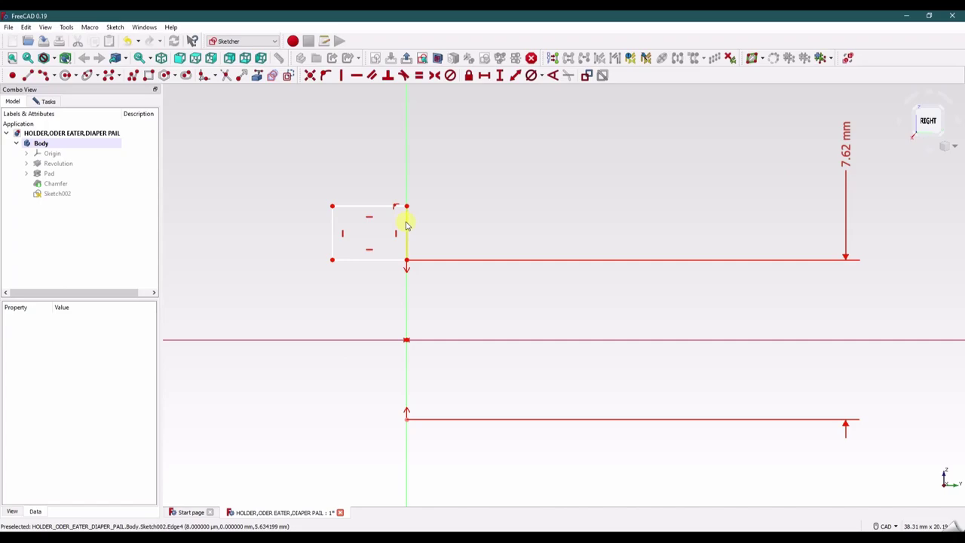
Dimension the rectangle's top edge to a 3.3 mm width.
click(369, 208)
click(484, 75)
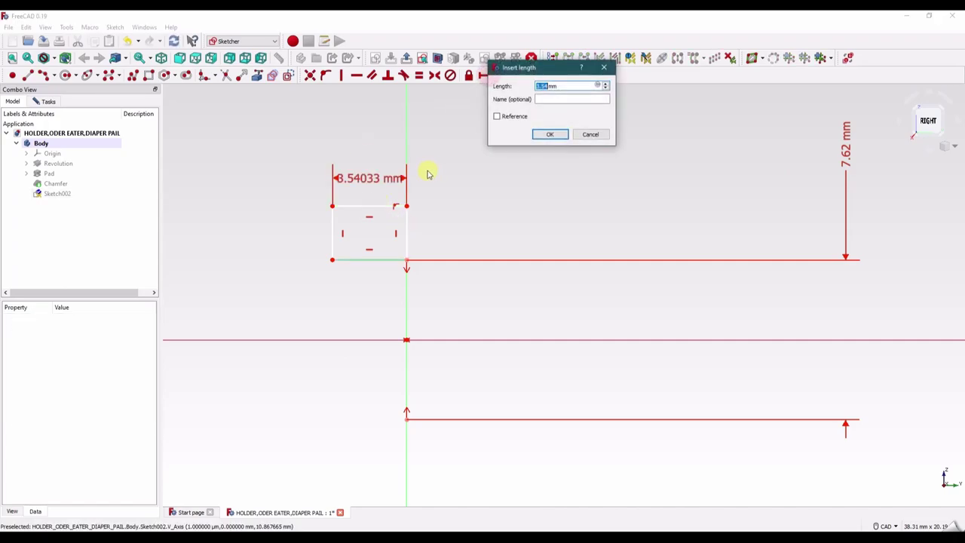
key(Return)
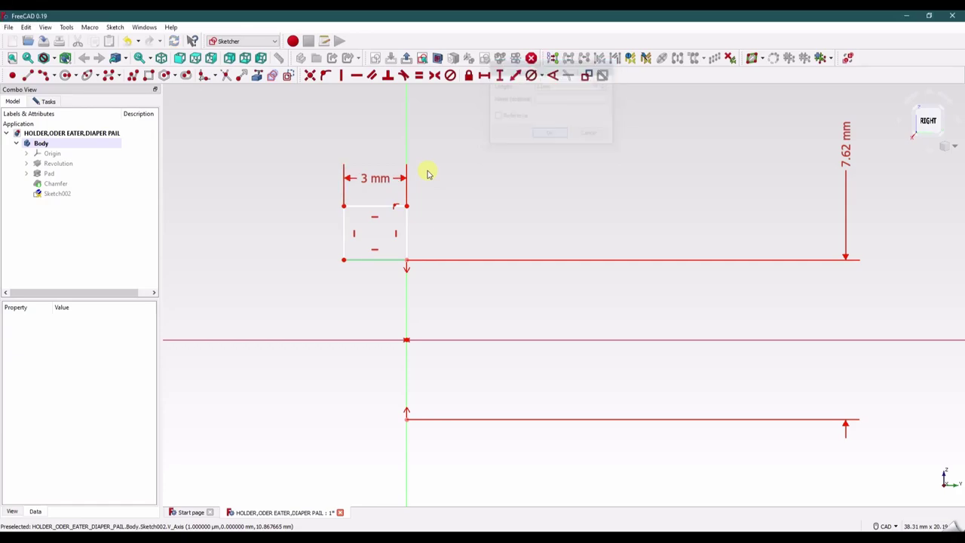
double_click(370, 178)
key(Return)
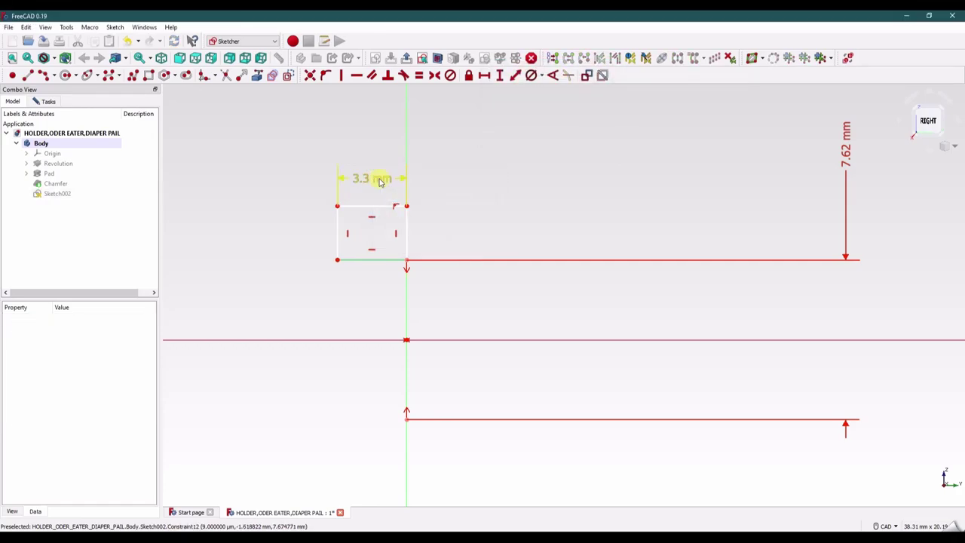
click(442, 194)
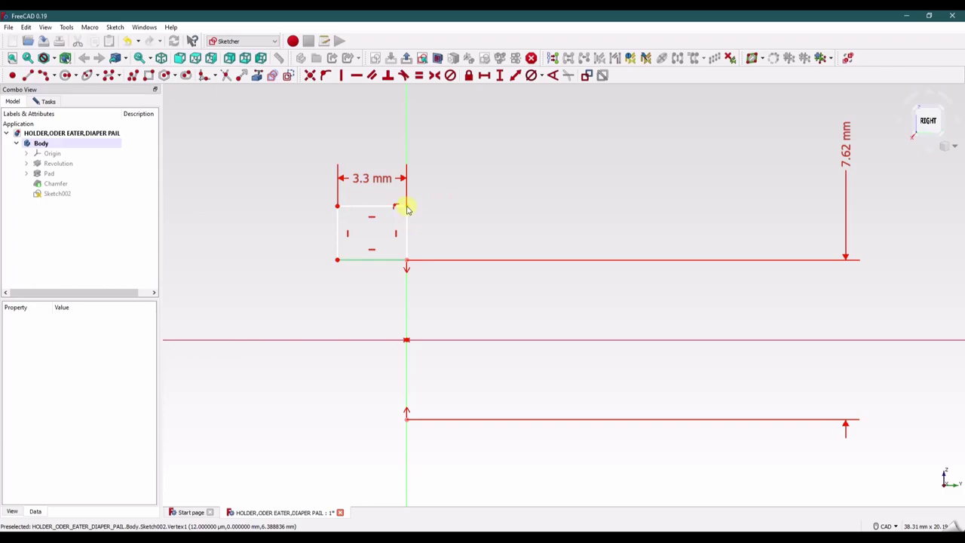
mouse_move(447, 309)
middle_down()
mouse_move(445, 295)
mouse_move(386, 254)
mouse_move(374, 235)
mouse_move(407, 266)
mouse_move(404, 279)
middle_up()
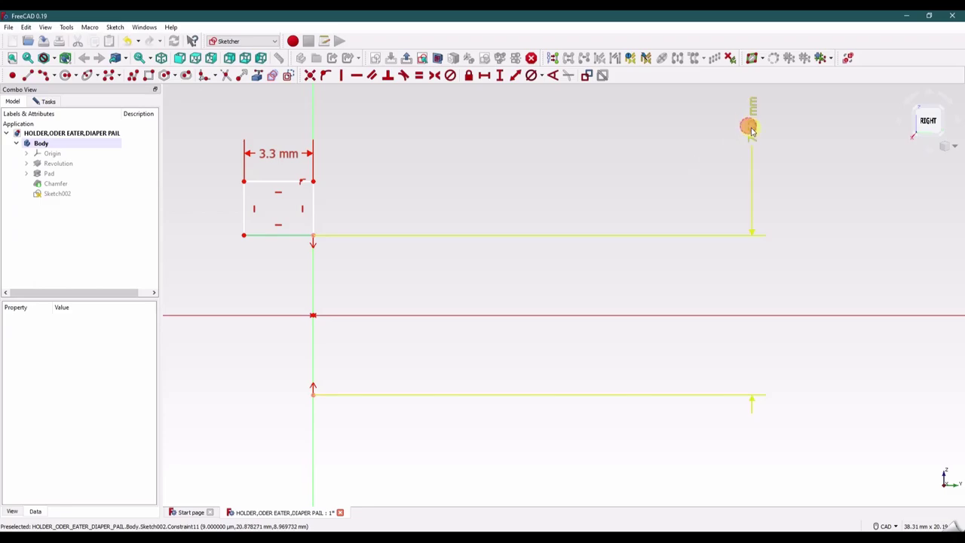
Delete the 7.62 mm height dimension.
click(751, 130)
key(Delete)
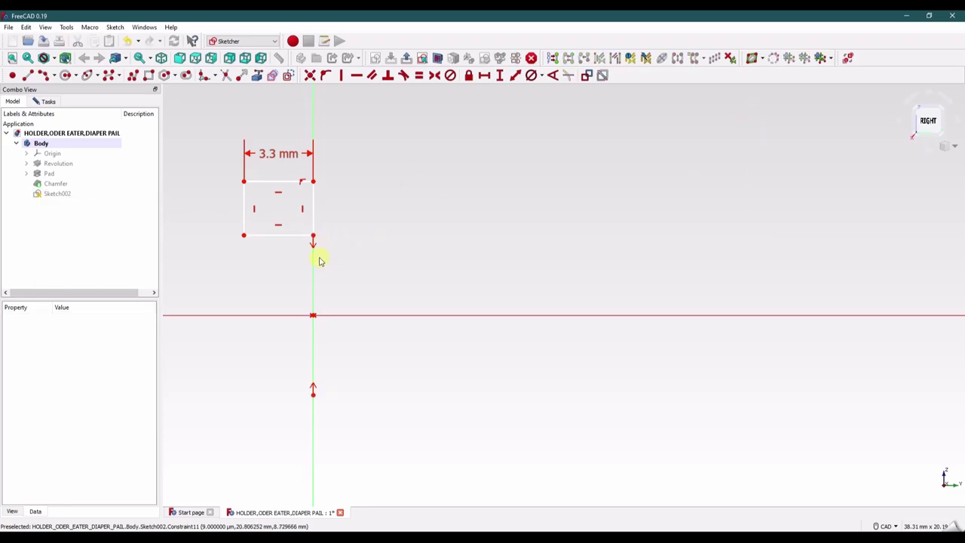
click(314, 394)
click(349, 260)
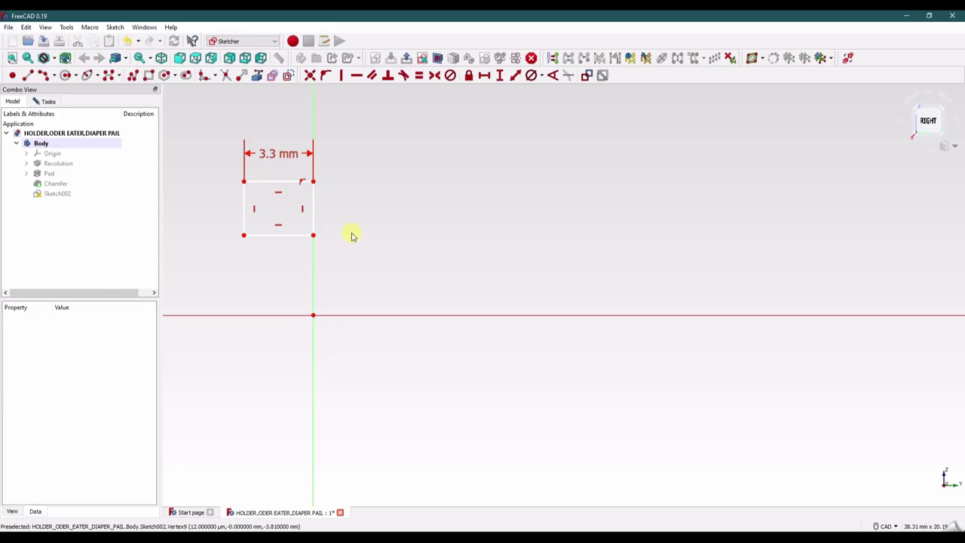
click(313, 181)
click(339, 178)
Place a point on the vertical axis, symmetric to the top-right corner about the horizontal axis.
click(28, 75)
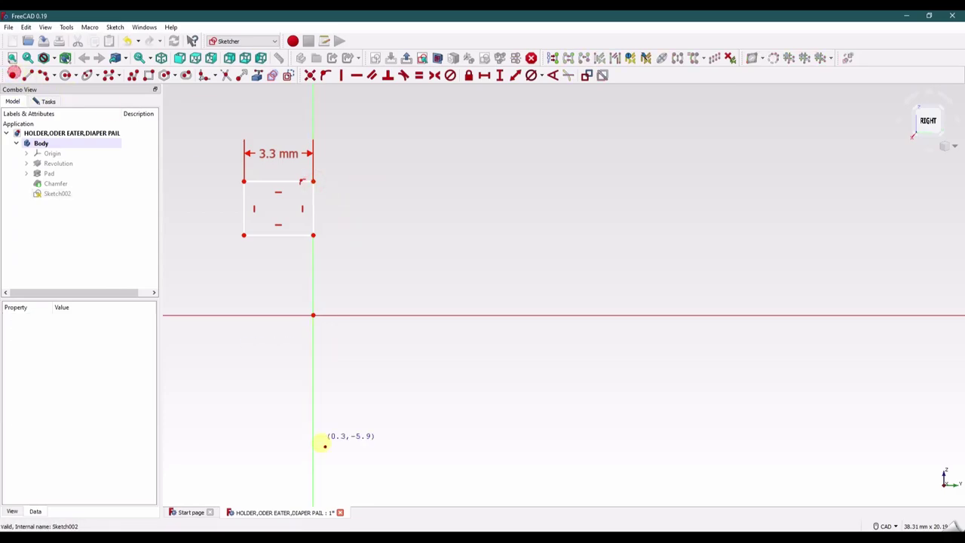
click(310, 474)
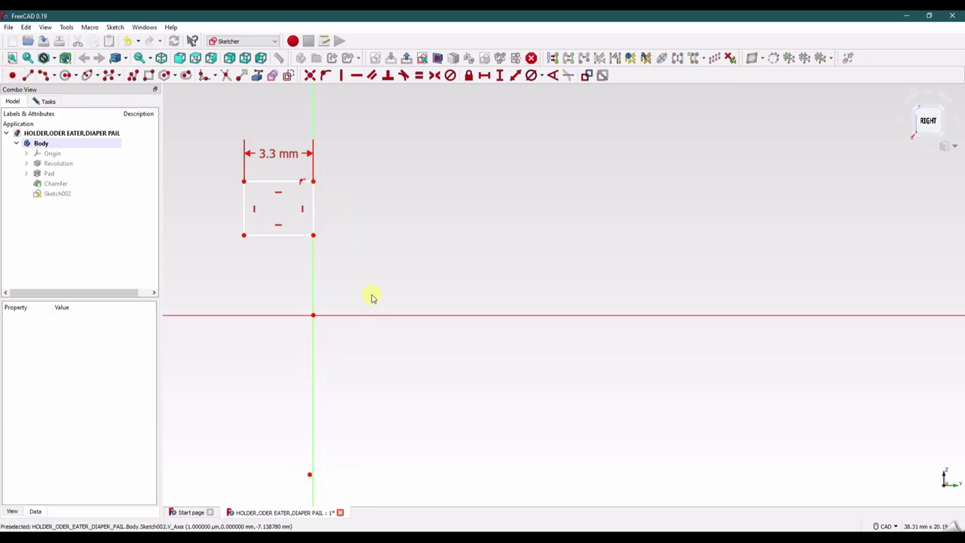
click(313, 181)
click(309, 474)
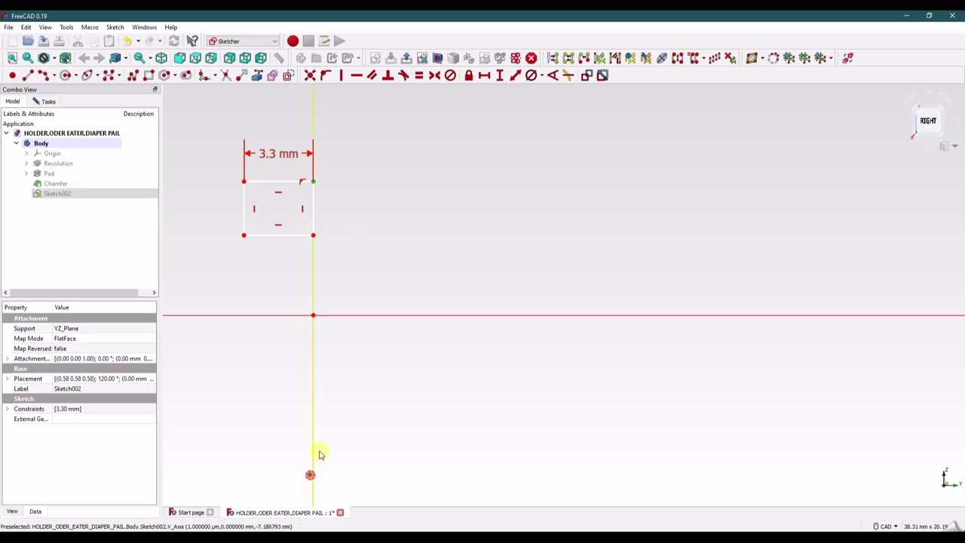
click(360, 317)
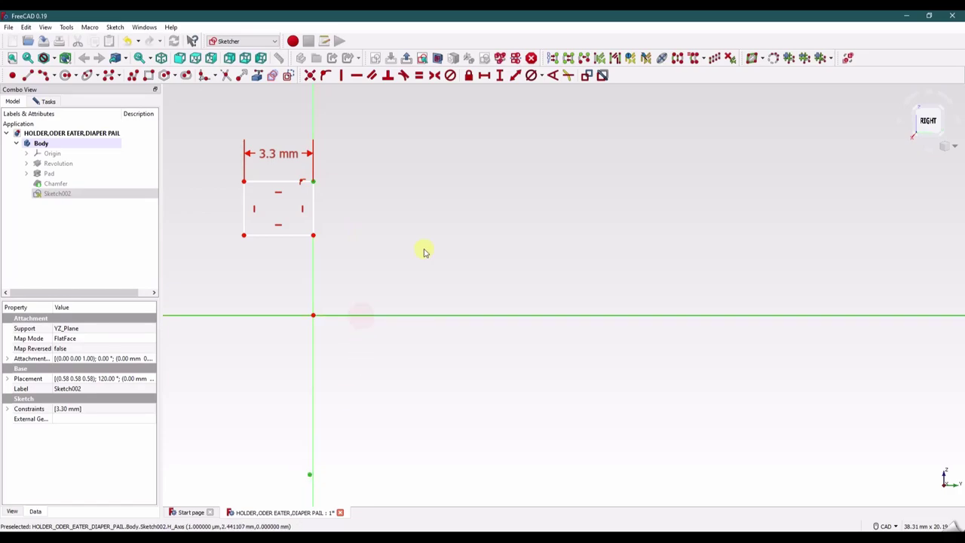
click(435, 75)
click(404, 207)
Add a 45.25 mm vertical distance from the corner to the point and tidy the labels.
click(314, 172)
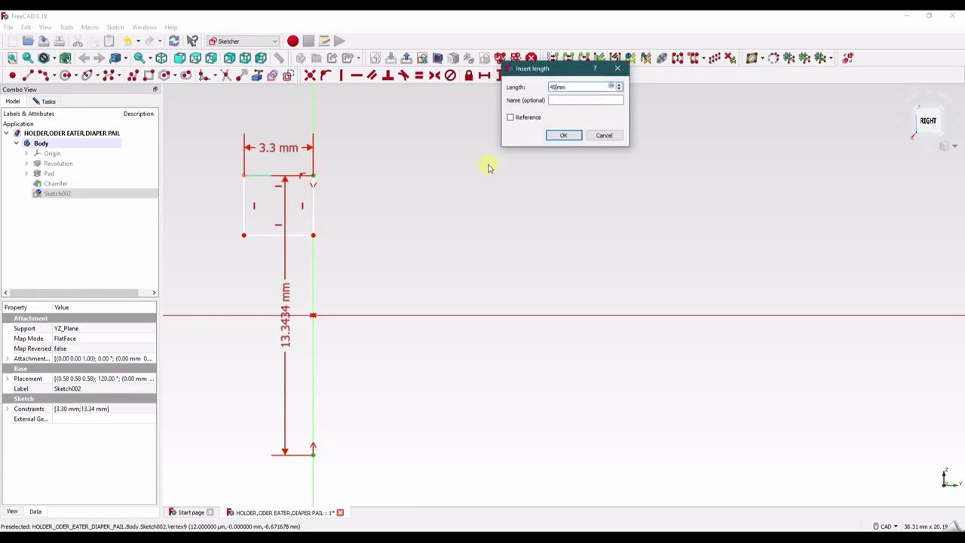
click(572, 139)
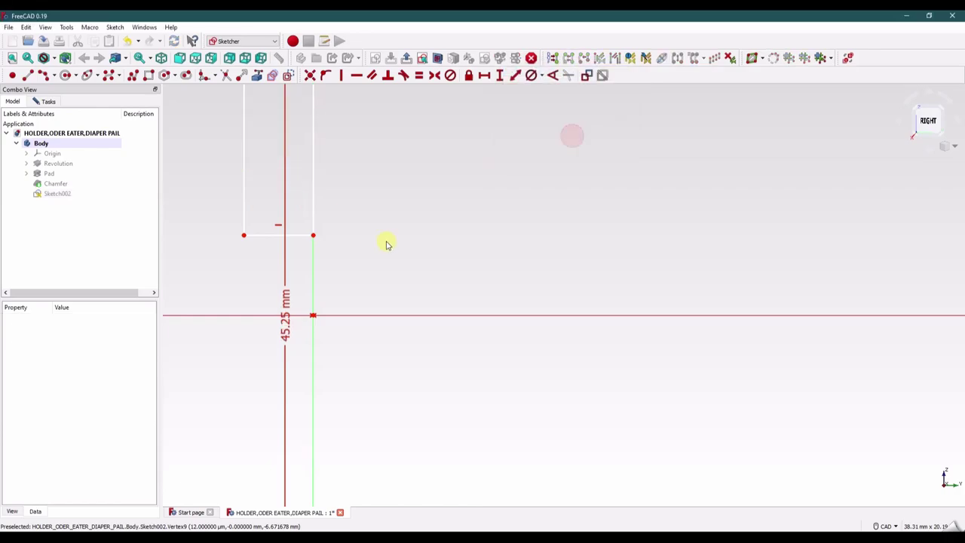
drag(287, 302, 463, 260)
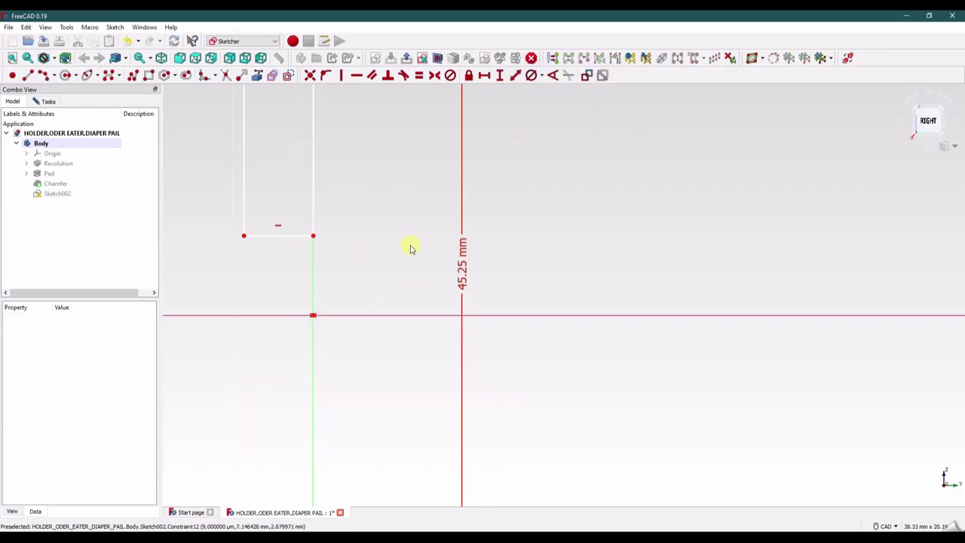
scroll(400, 244, down, 5)
middle_drag(400, 244, 433, 289)
drag(402, 147, 331, 128)
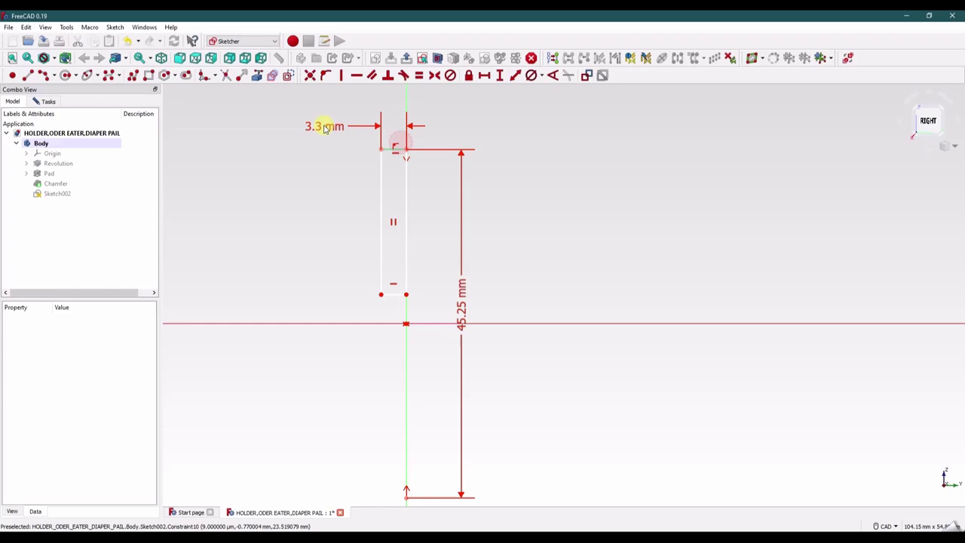
middle_drag(485, 297, 427, 263)
drag(426, 263, 439, 205)
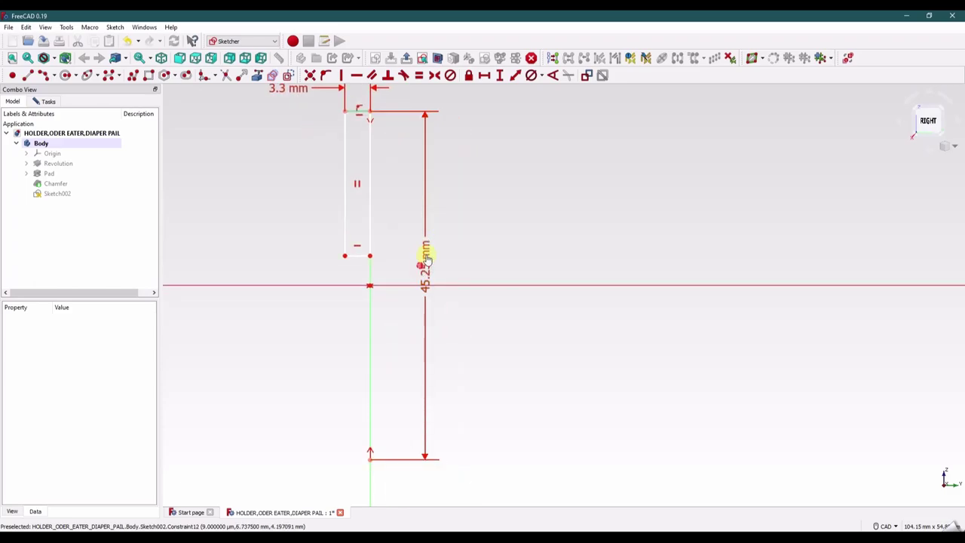
drag(424, 261, 428, 200)
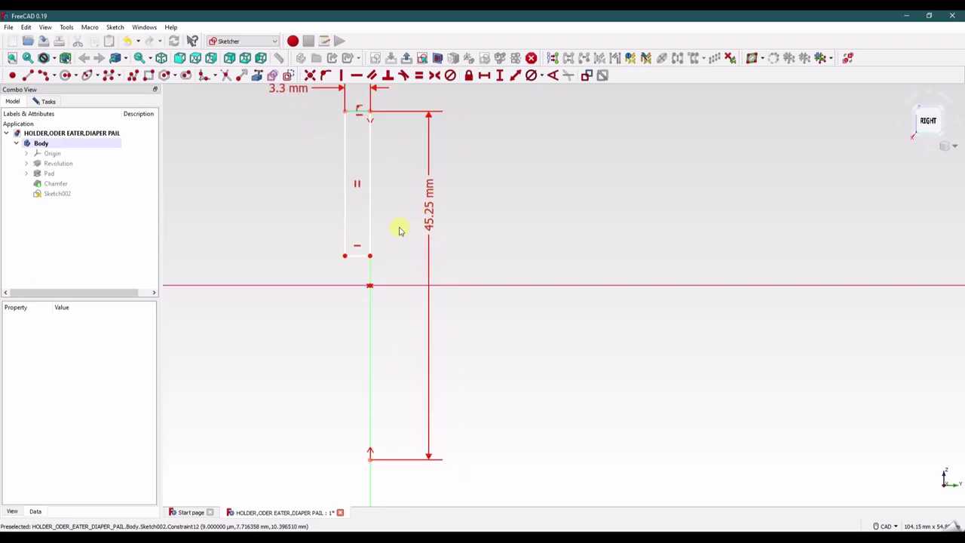
Open Sketch001 to check its 45.25 mm diameter, then close it unchanged.
click(26, 173)
right_click(51, 184)
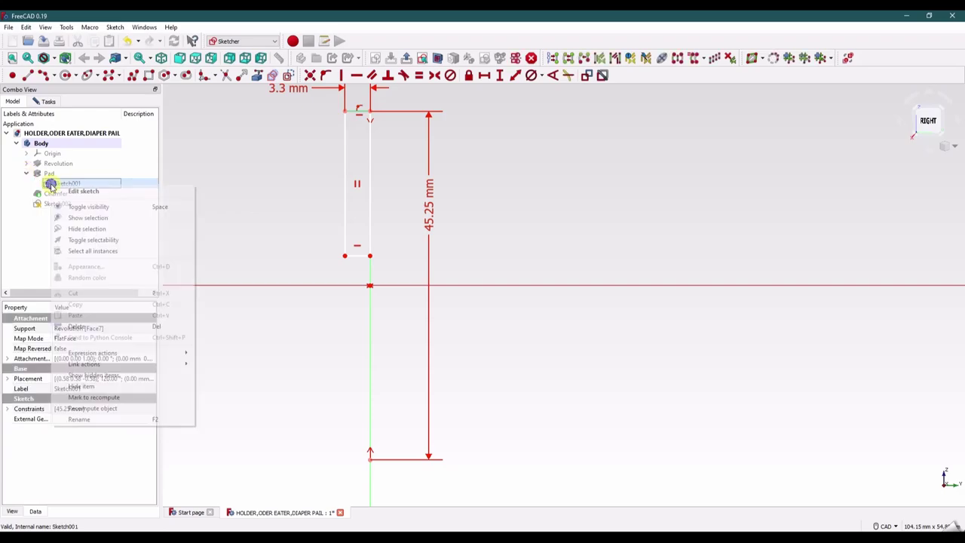
click(79, 191)
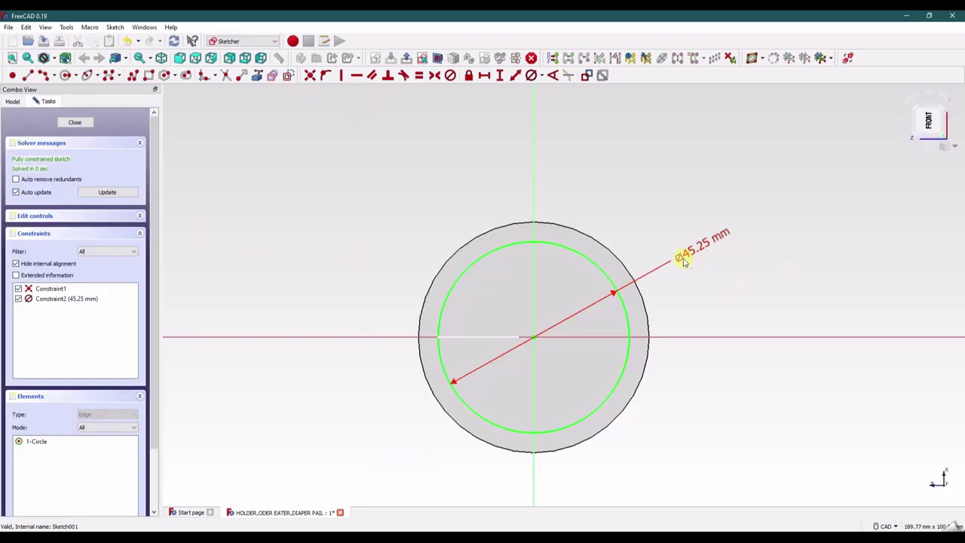
click(74, 122)
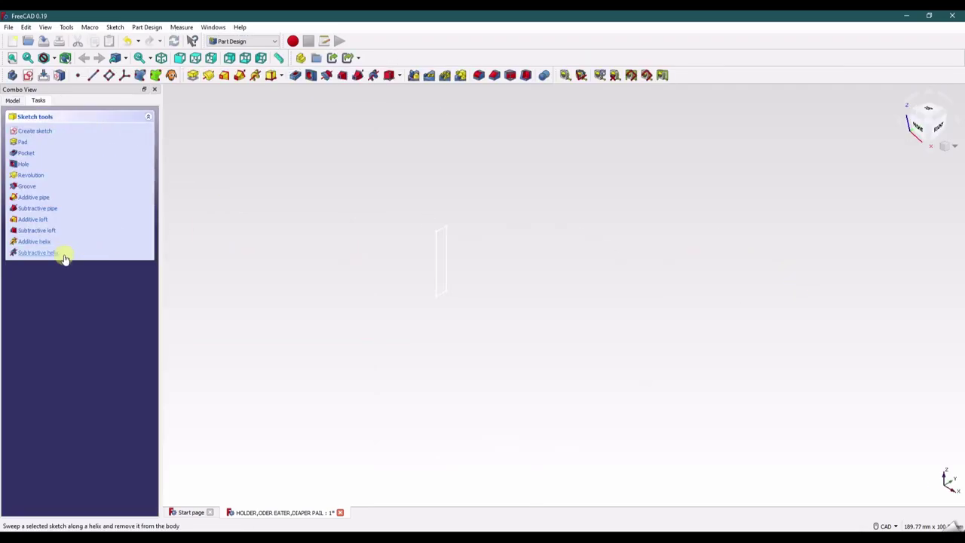
Reopen Sketch002 and give the slot's left edge a 7.62 mm vertical length.
click(13, 100)
click(57, 202)
right_click(56, 202)
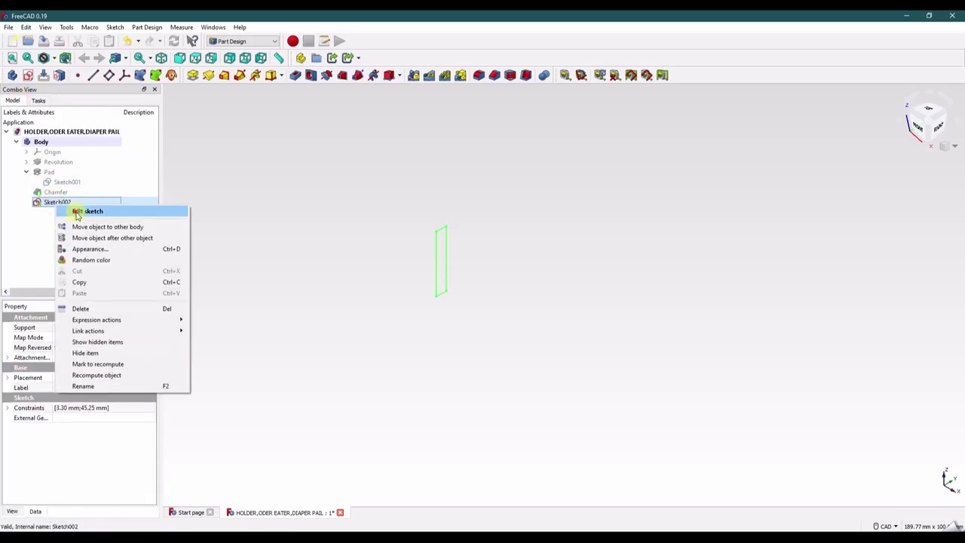
click(83, 212)
mouse_move(388, 165)
mouse_down()
mouse_move(368, 148)
mouse_move(391, 154)
mouse_move(362, 148)
mouse_up()
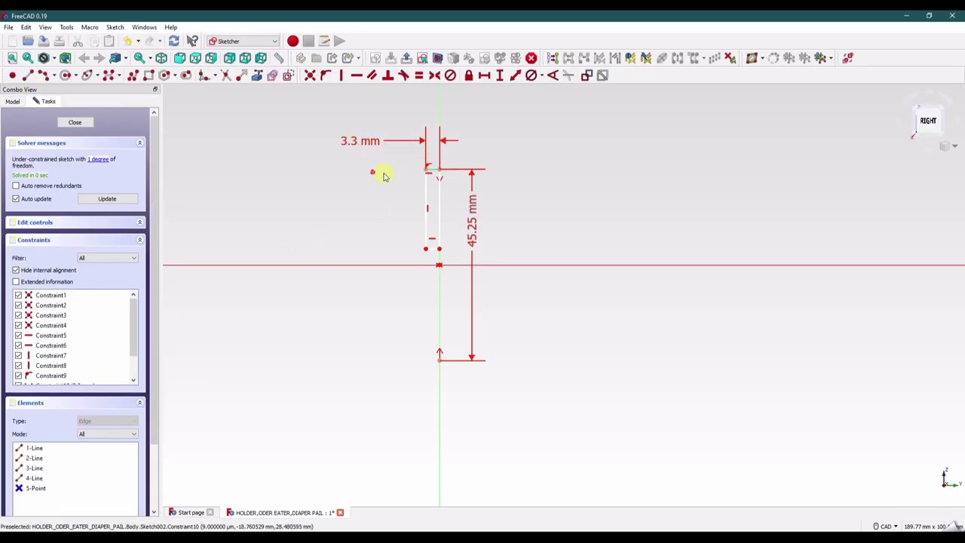
click(427, 200)
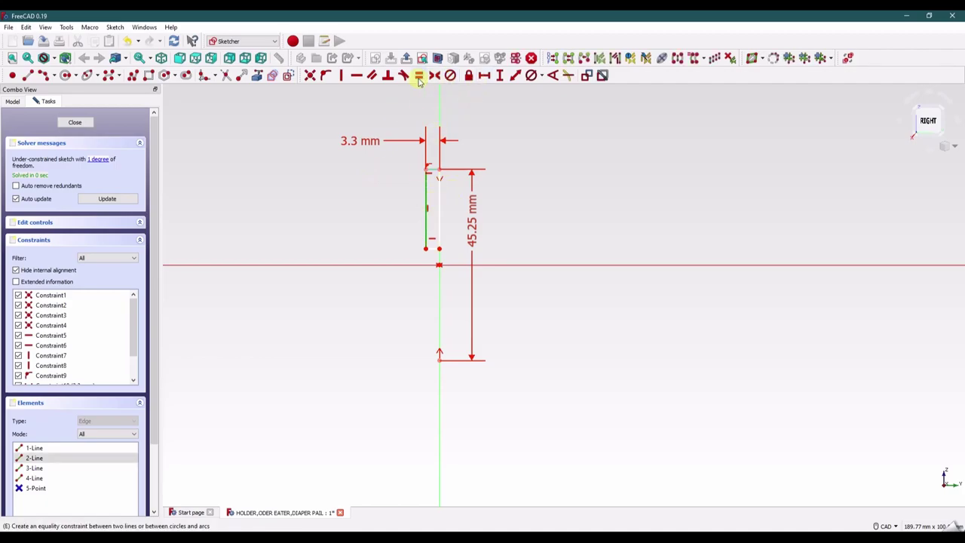
click(499, 76)
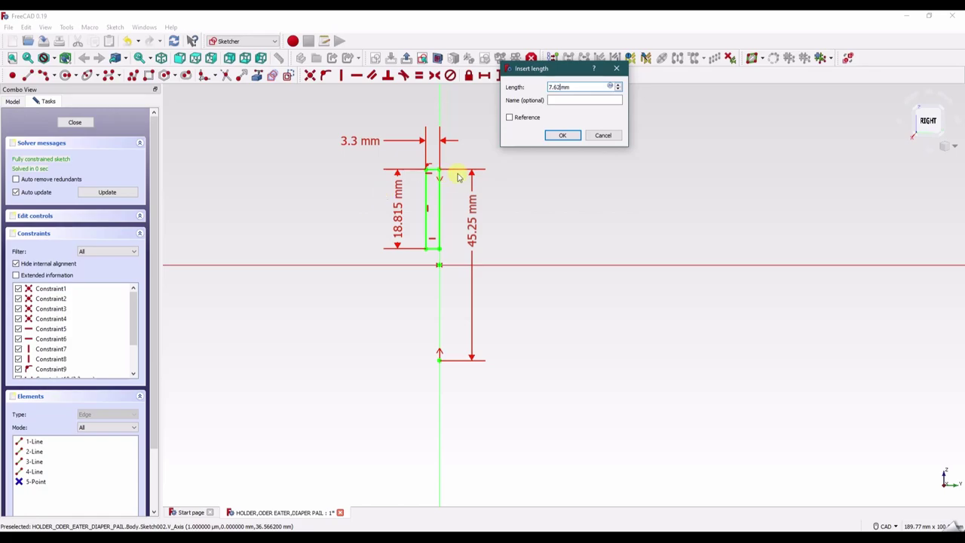
click(564, 135)
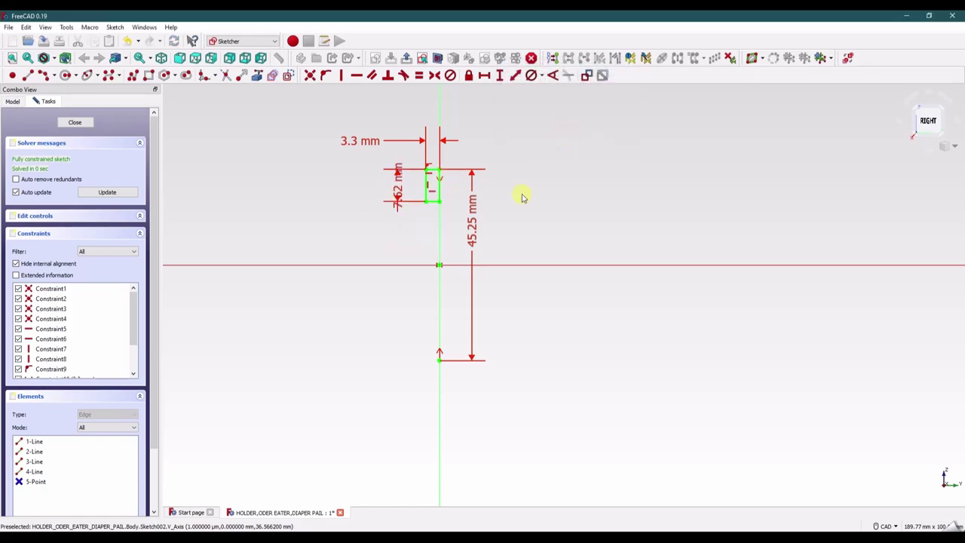
Close Sketch002 and cut a 52° Groove from it about the Base Y axis.
click(77, 123)
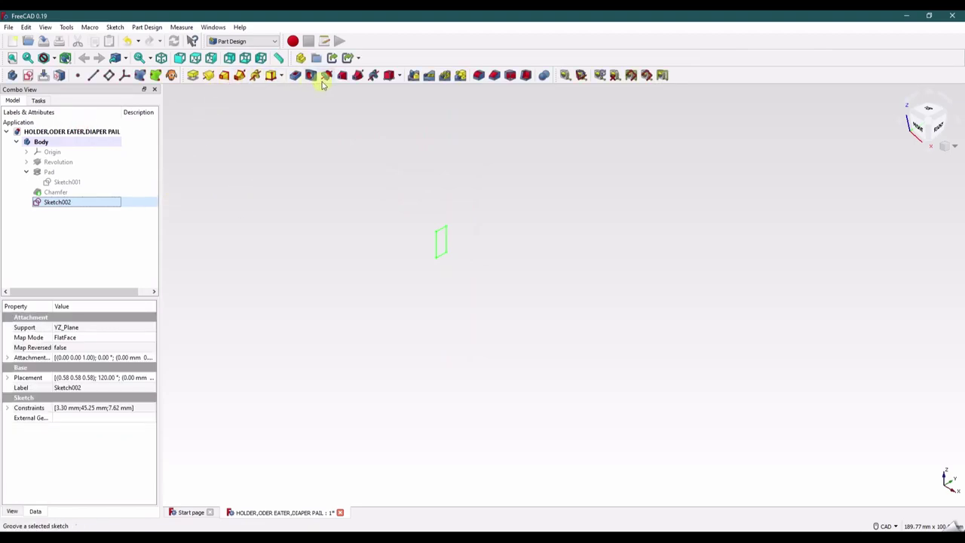
click(328, 77)
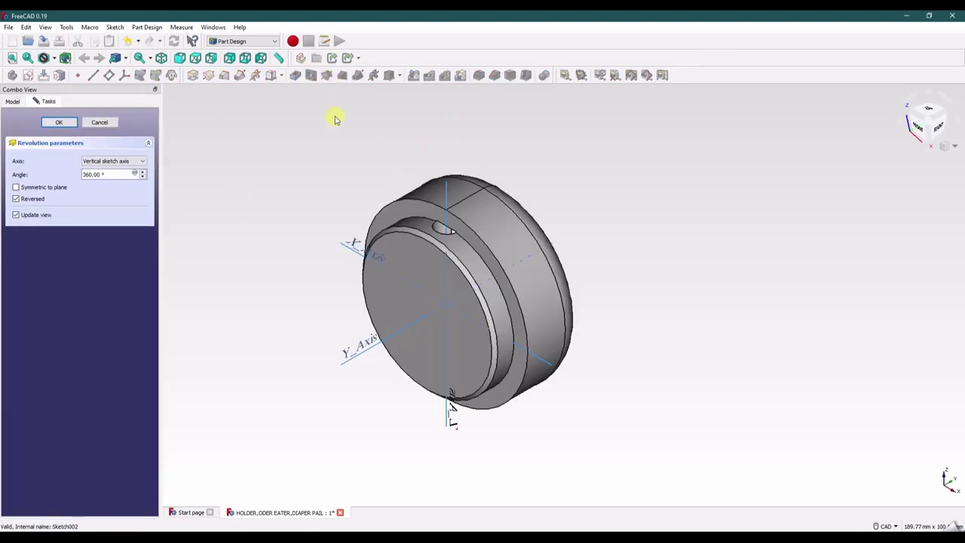
click(103, 161)
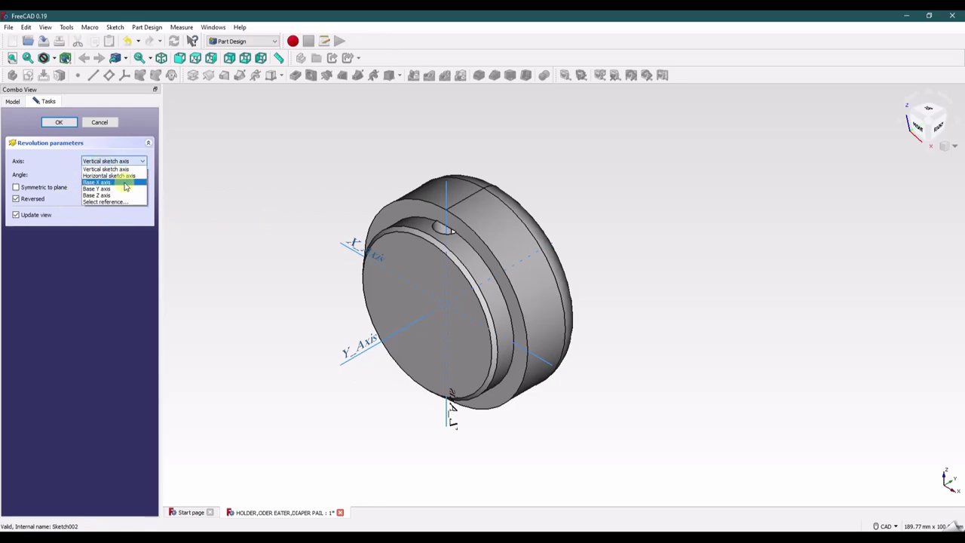
click(113, 188)
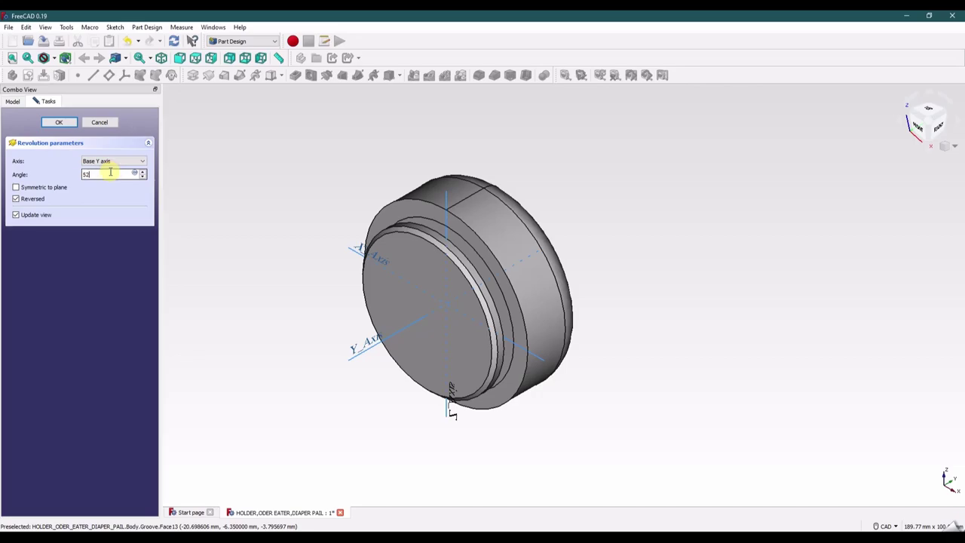
key(Return)
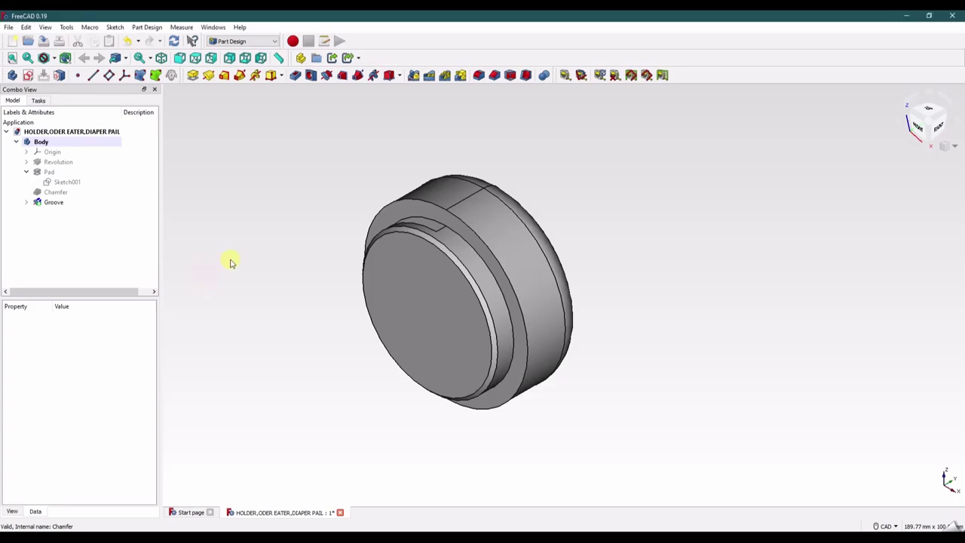
click(26, 172)
middle_drag(273, 236, 342, 265)
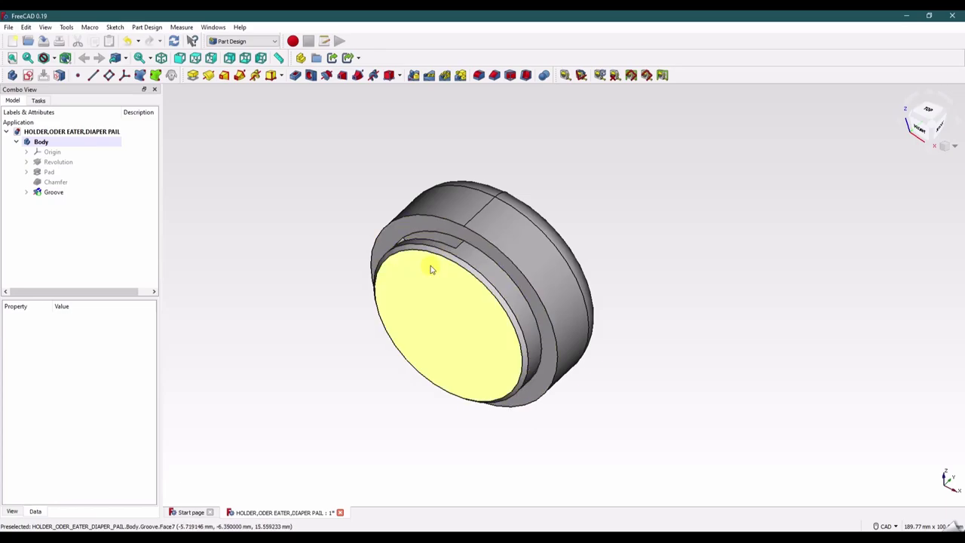
right_click(283, 201)
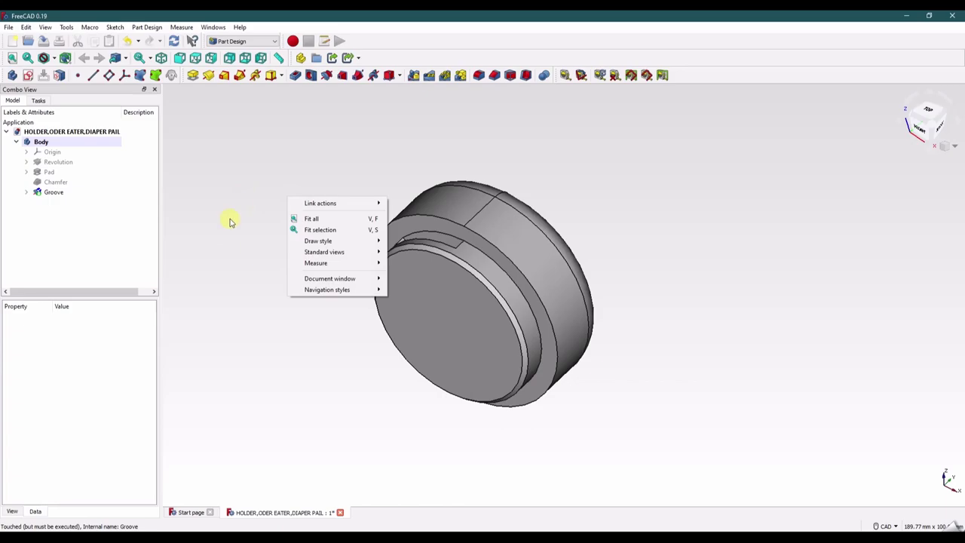
key(Escape)
click(956, 149)
click(942, 177)
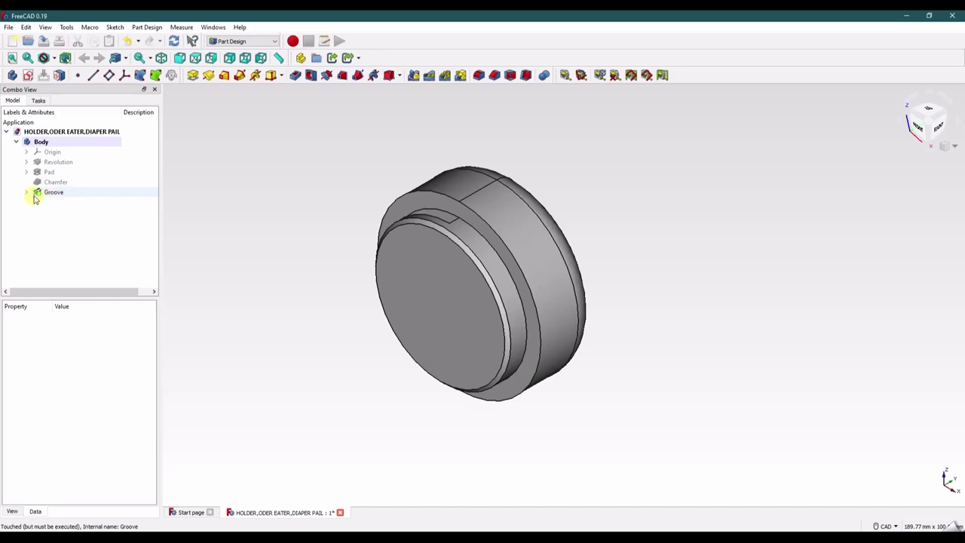
double_click(32, 194)
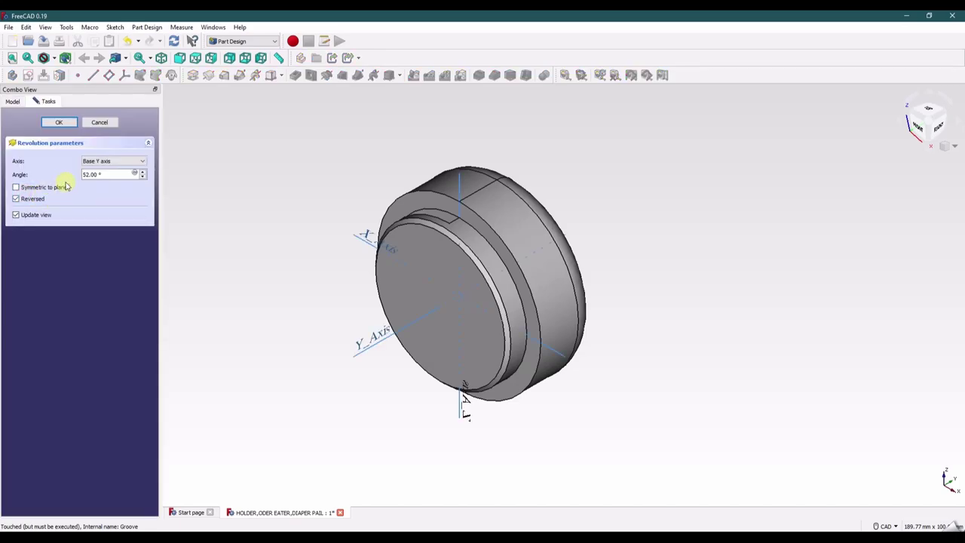
click(98, 122)
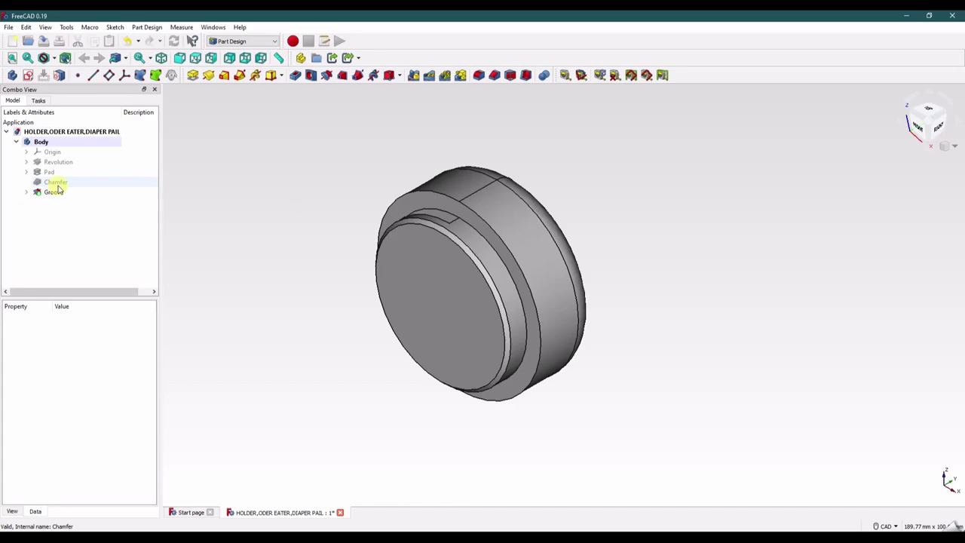
click(222, 202)
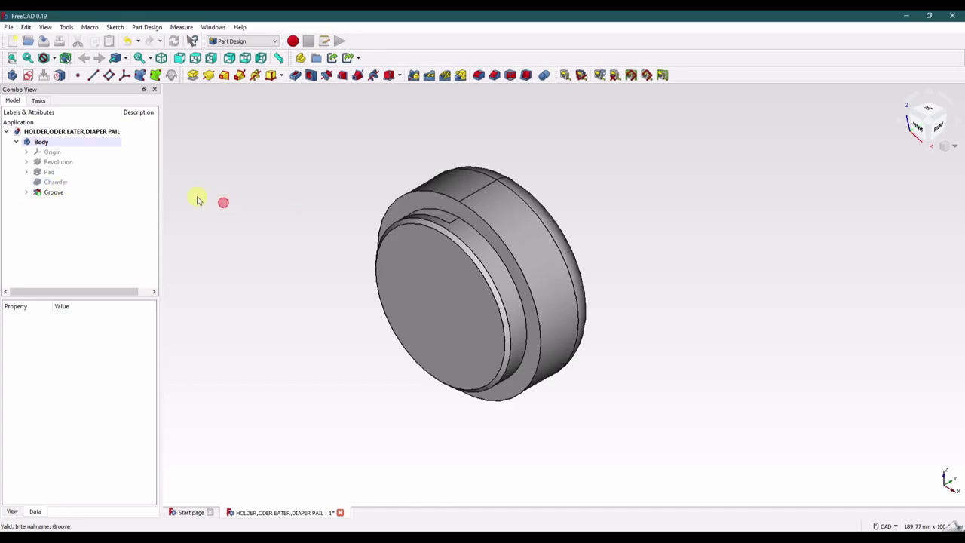
Create Sketch003 on the YZ_Plane and hide the grooved solid to expose the plane.
click(28, 76)
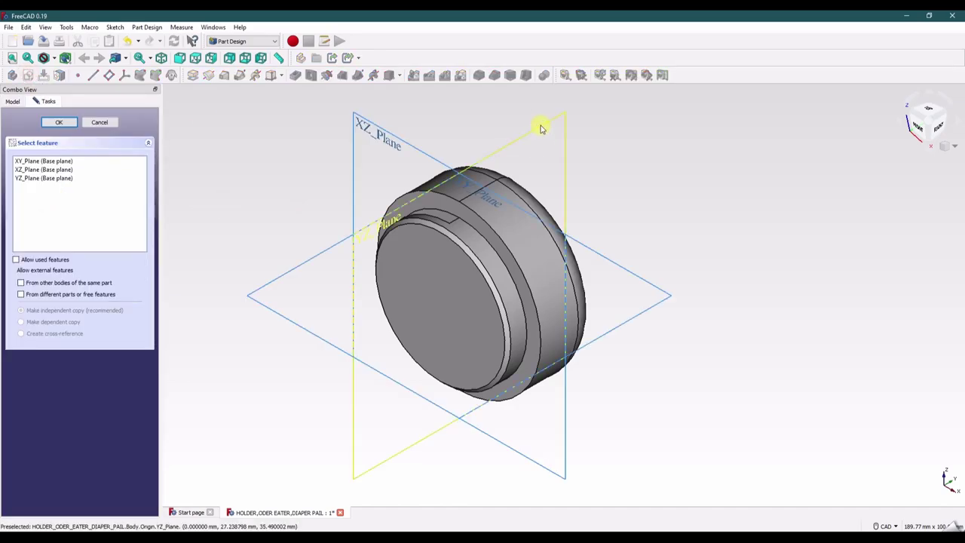
click(540, 127)
click(63, 123)
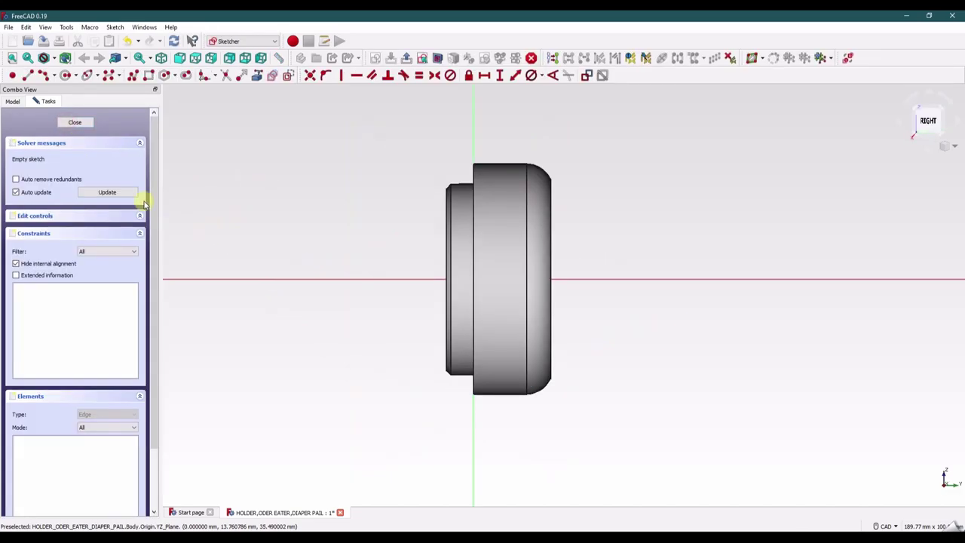
click(75, 122)
click(53, 193)
key(space)
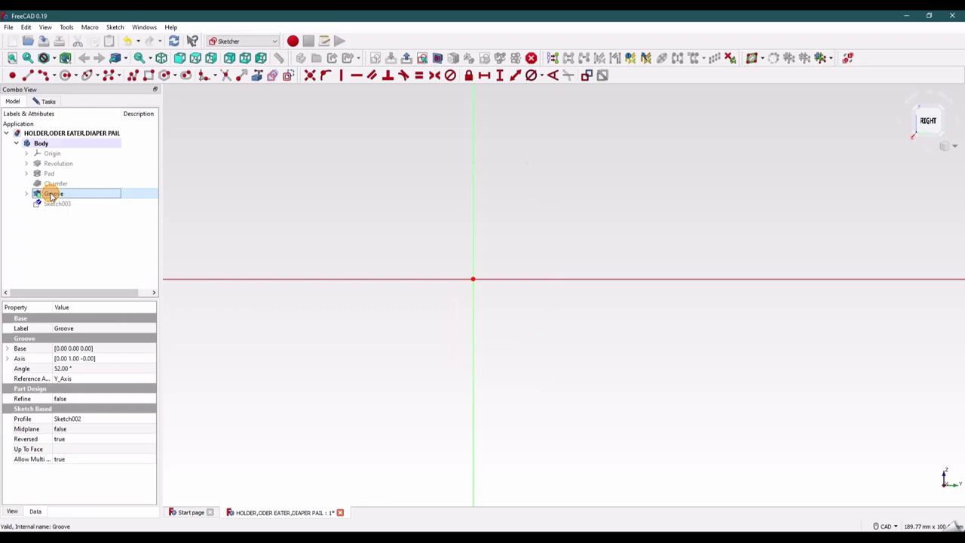
click(279, 199)
click(45, 101)
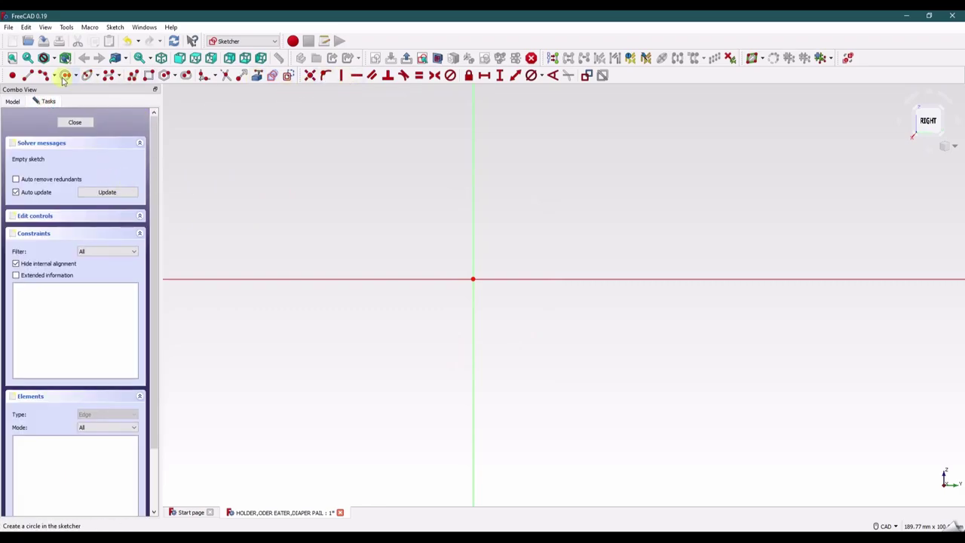
Draw a rectangle above the H axis and a point below it, made symmetric about the axis.
click(148, 76)
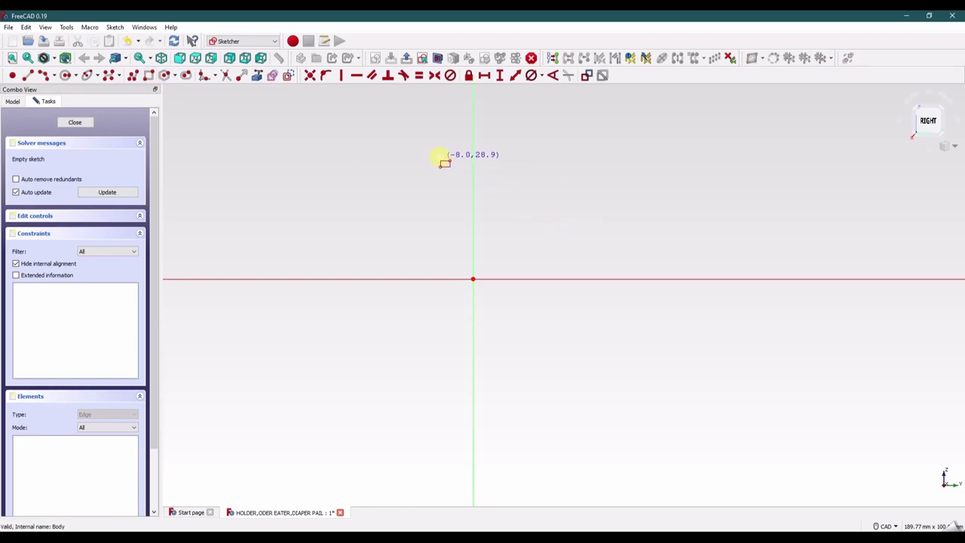
click(438, 158)
click(411, 204)
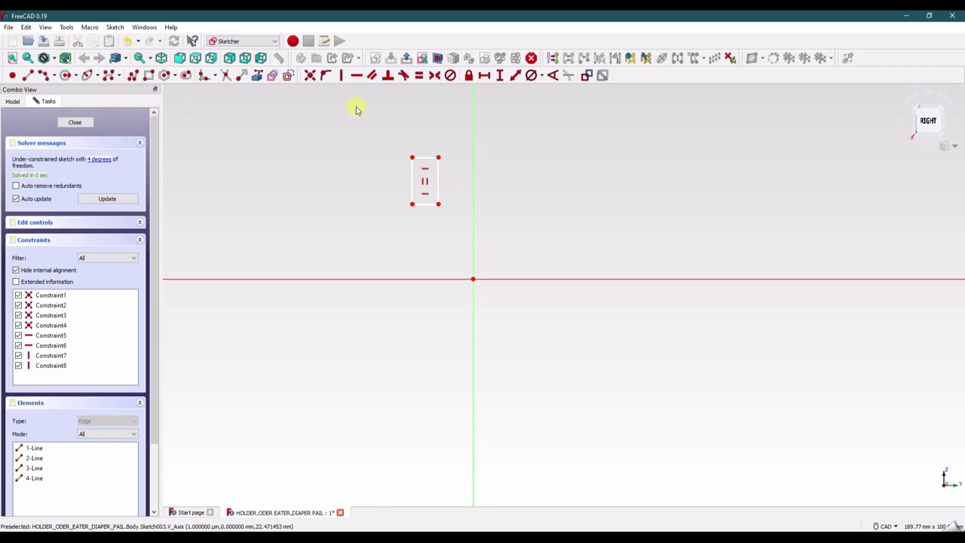
click(12, 75)
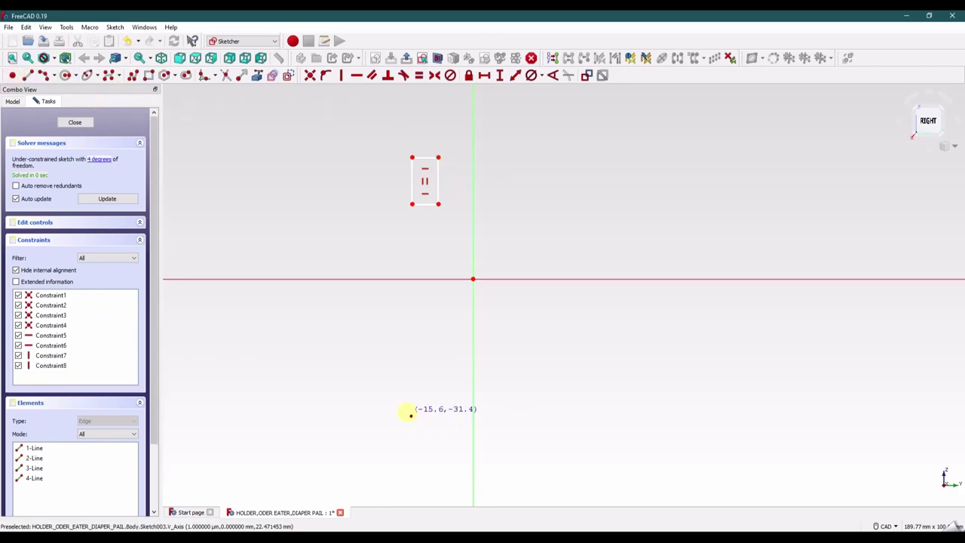
click(437, 411)
click(439, 158)
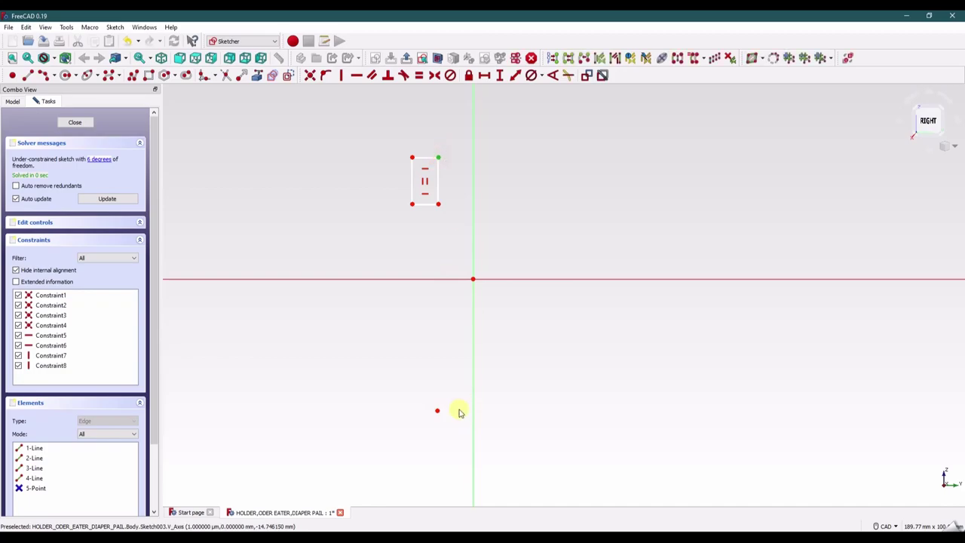
click(437, 412)
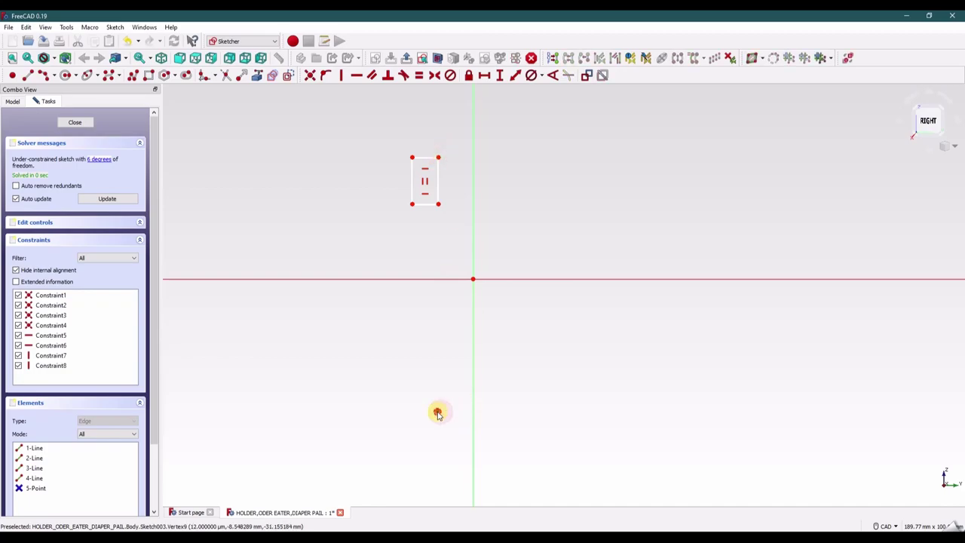
click(447, 279)
key(s)
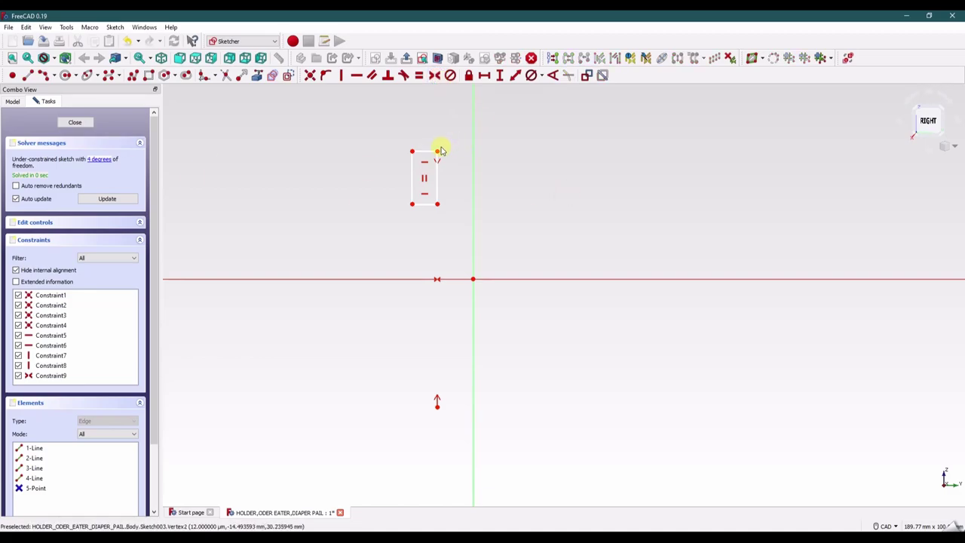
Dimension the 45.25 mm corner-to-point spacing and the 7.62 mm rectangle height.
click(437, 402)
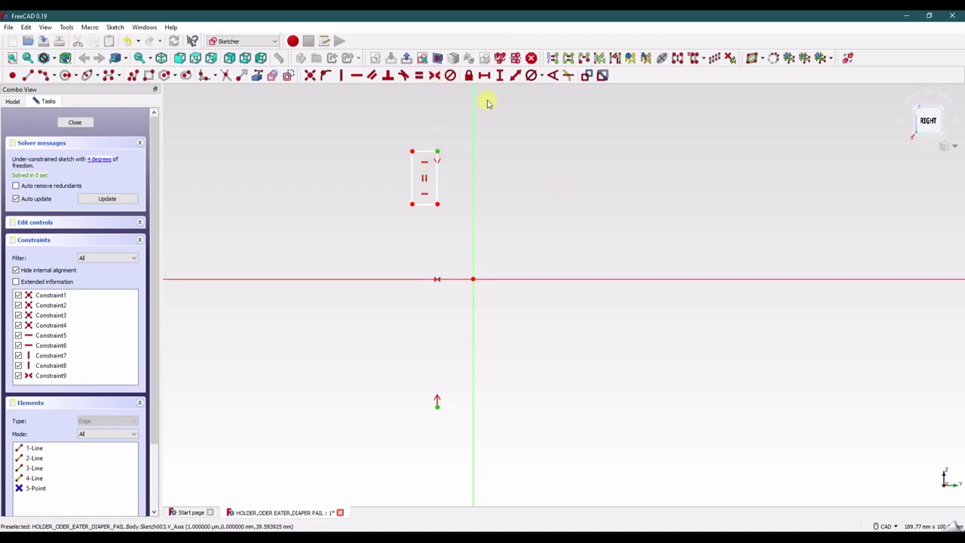
click(499, 77)
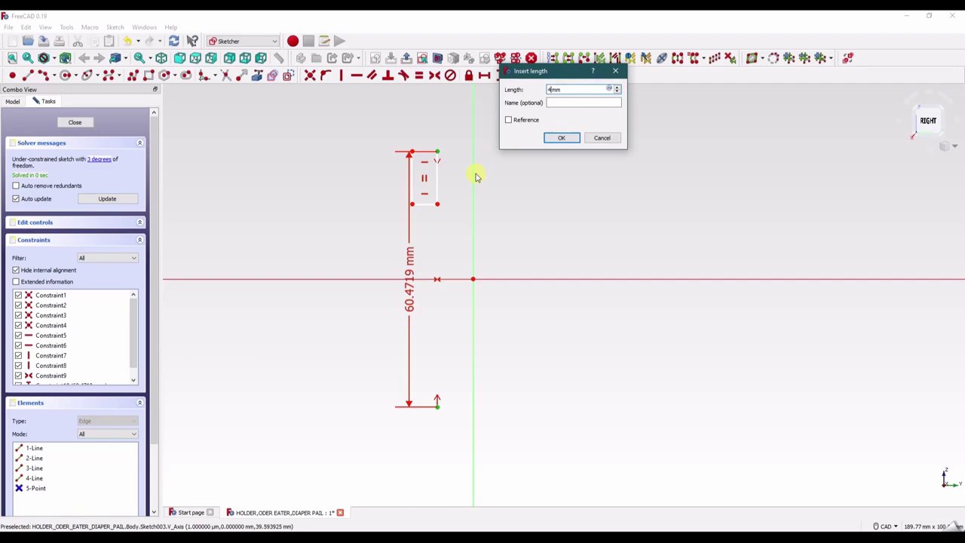
click(558, 140)
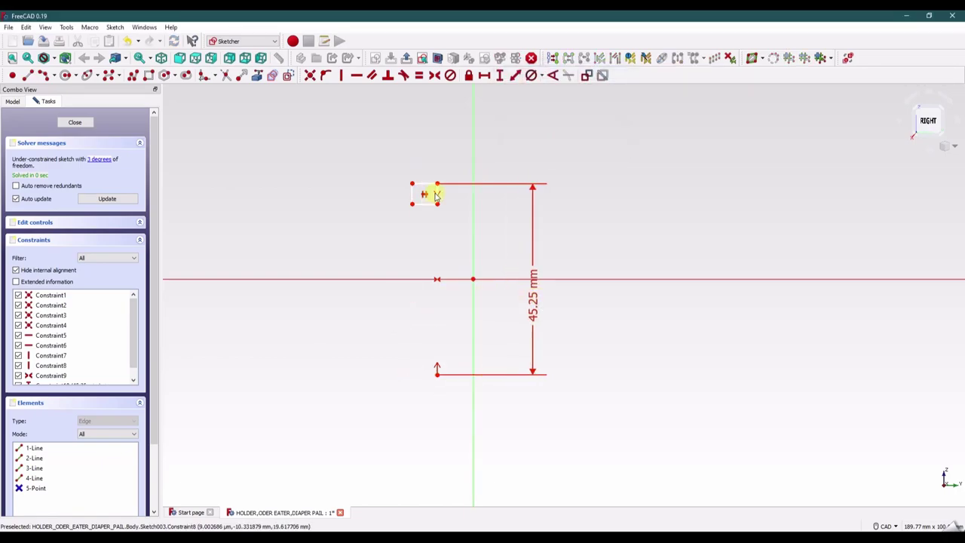
click(411, 192)
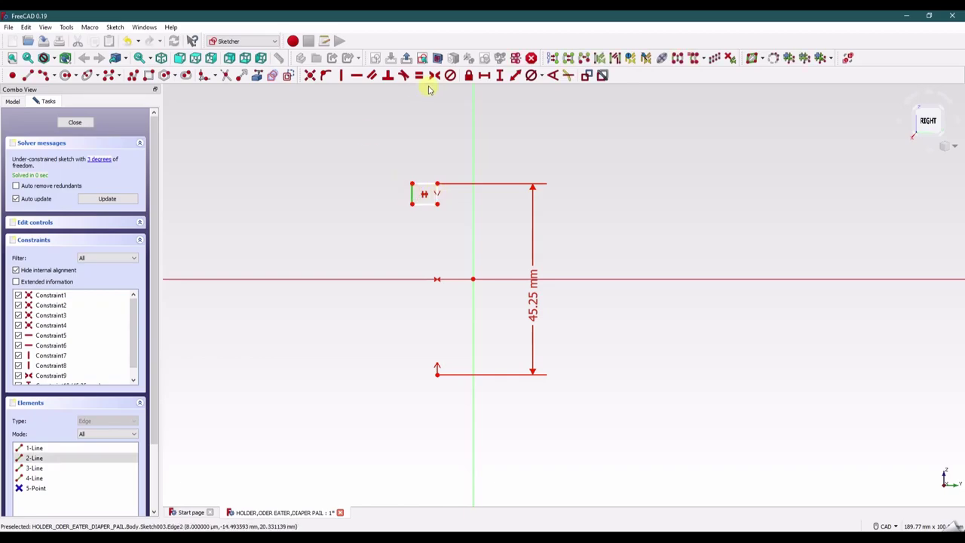
click(499, 78)
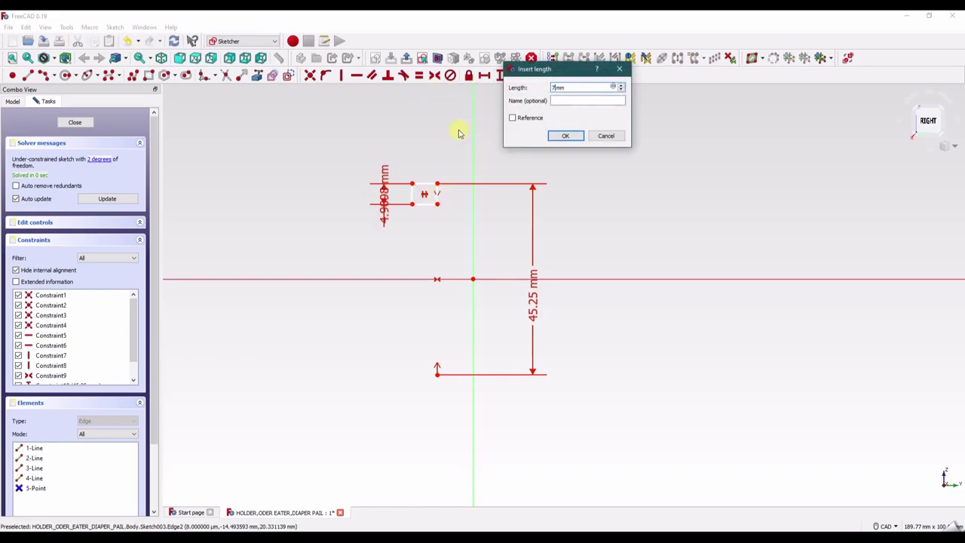
text(7.62)
key(Return)
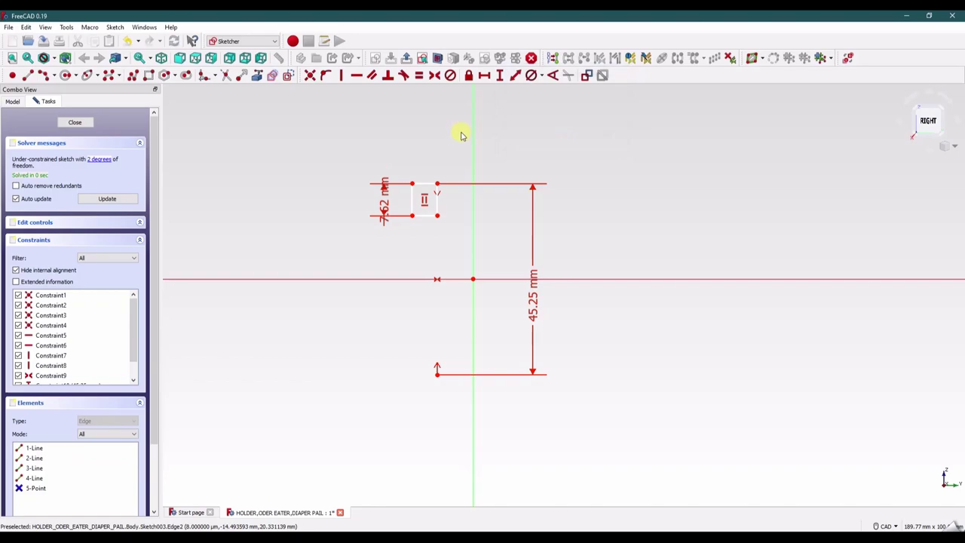
Dimension the rectangle's top-edge width at 3.5 mm and move its label aside.
click(428, 187)
click(369, 153)
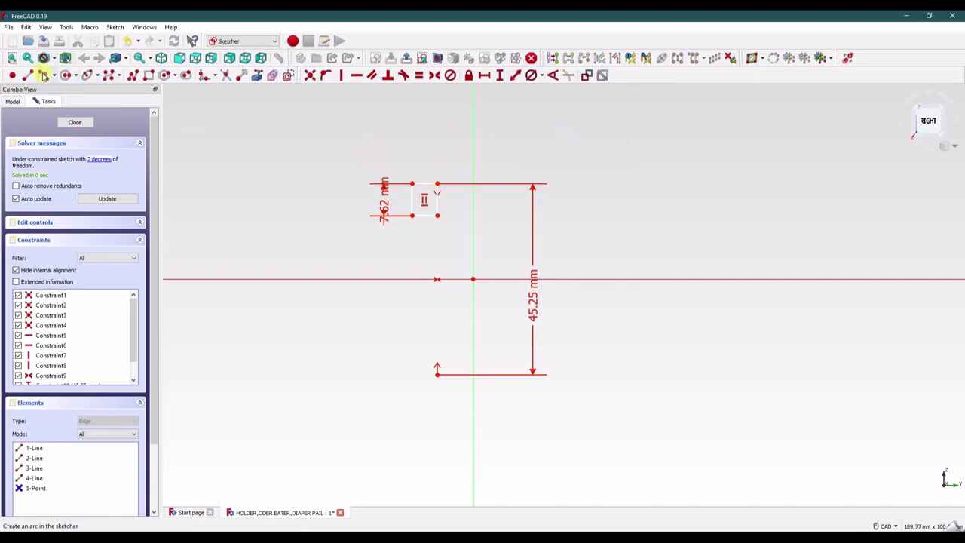
click(424, 183)
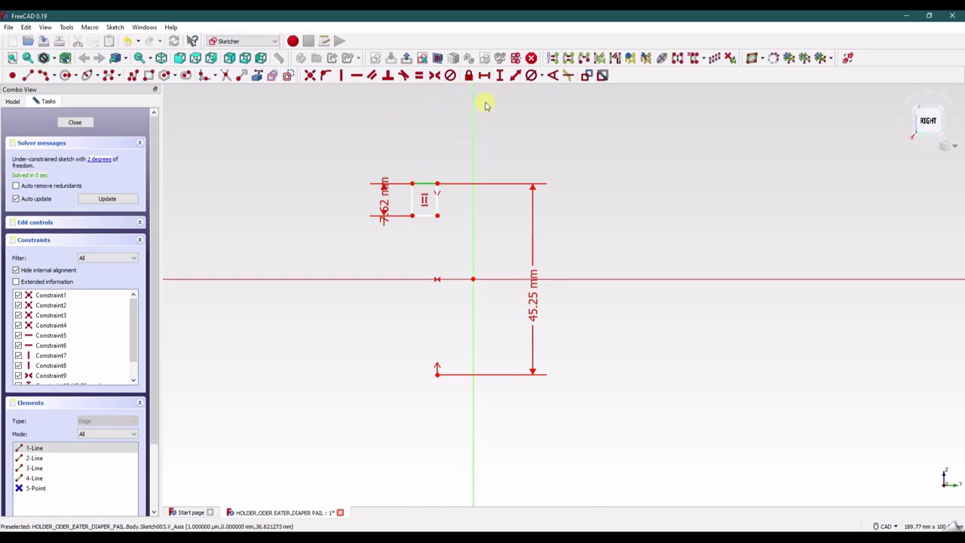
click(484, 75)
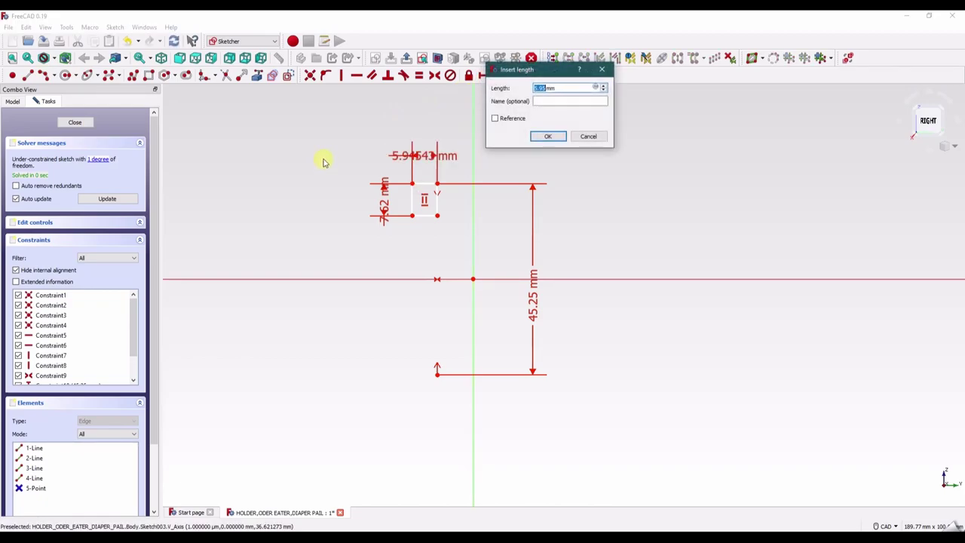
text(3.56)
click(546, 136)
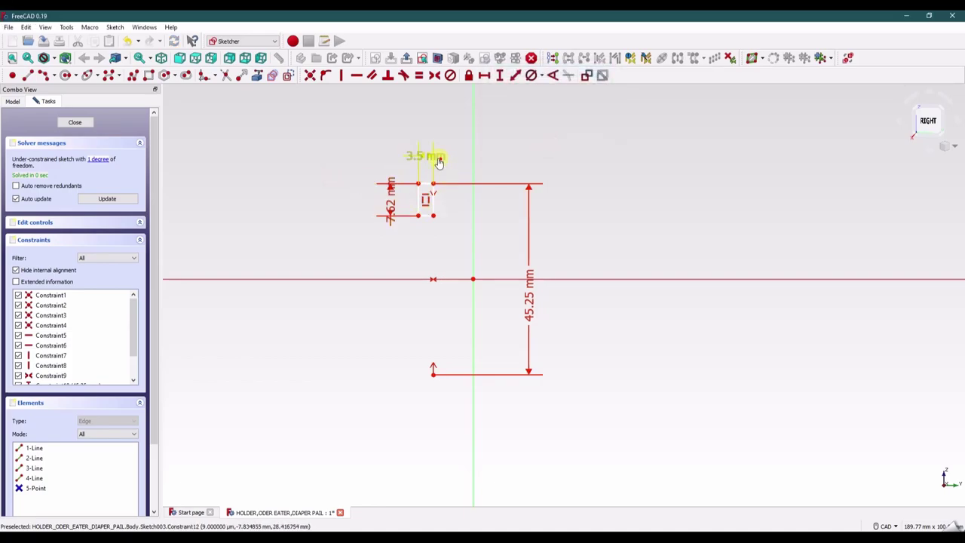
drag(440, 157, 370, 153)
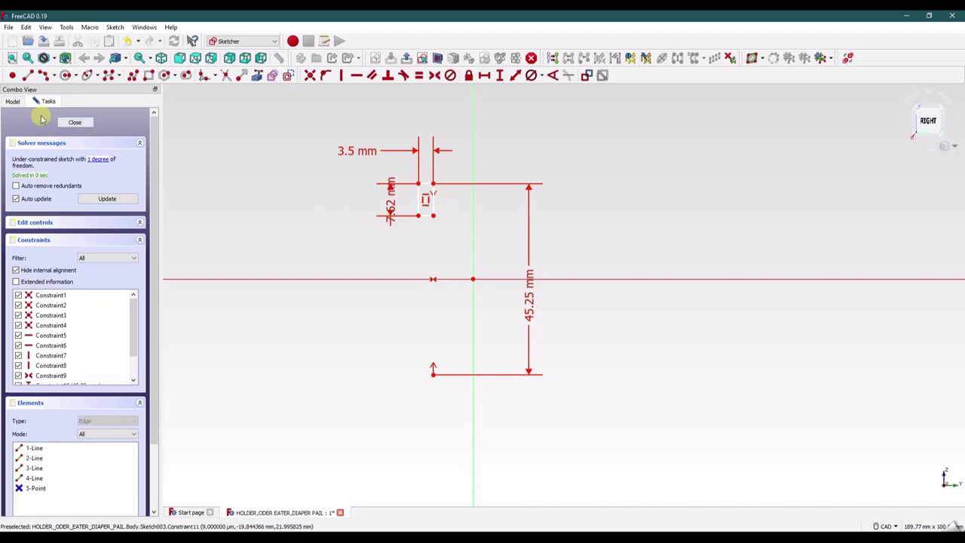
Add a horizontal distance from the rectangle's top vertex to the vertical axis.
click(12, 101)
click(54, 194)
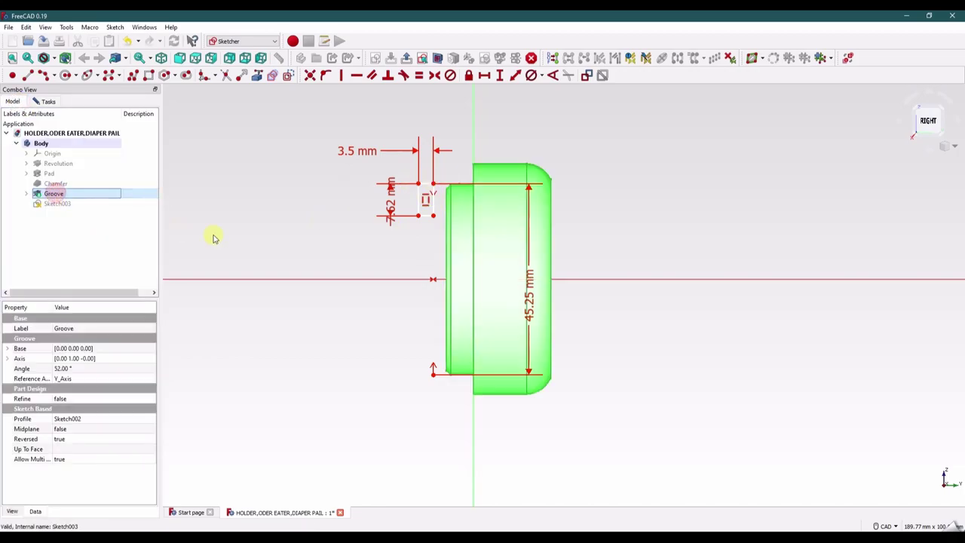
click(258, 238)
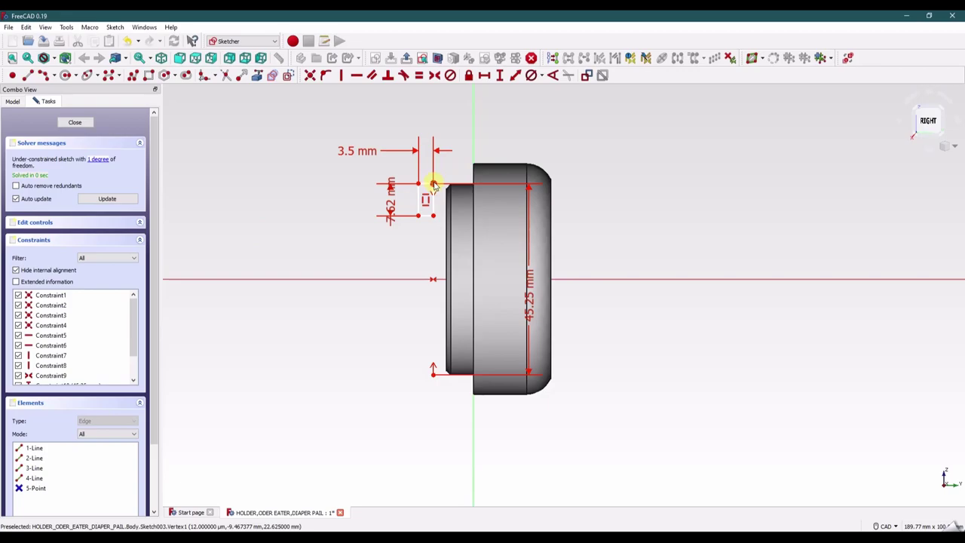
click(433, 185)
click(472, 143)
click(483, 75)
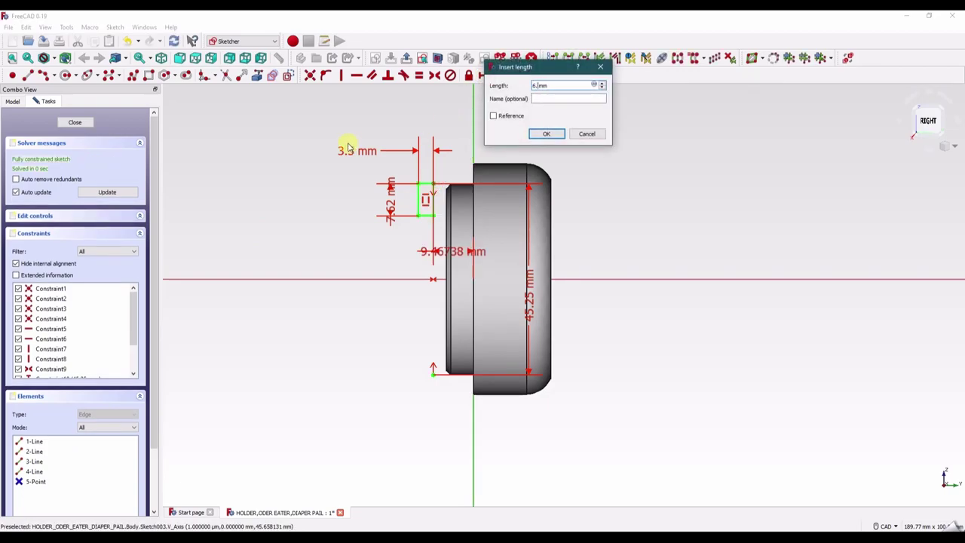
key(Return)
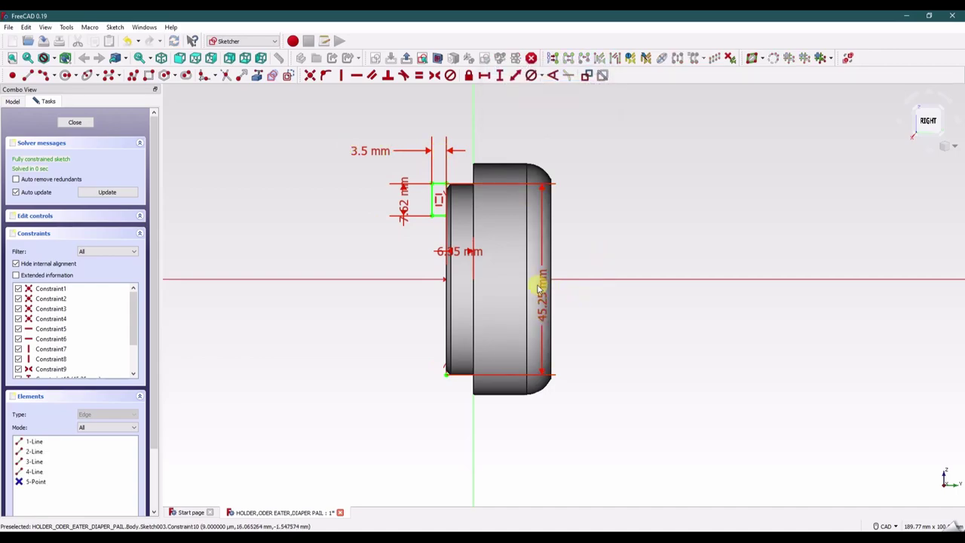
Rearrange the dimension labels and change the axis offset to 3.302 mm.
drag(538, 280, 613, 265)
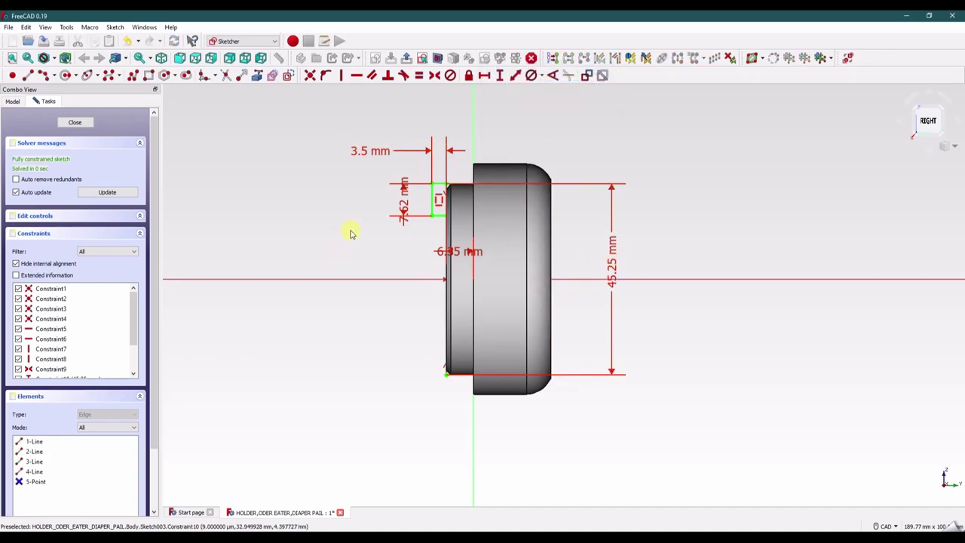
mouse_move(458, 251)
mouse_down()
mouse_move(545, 101)
mouse_move(553, 109)
mouse_up()
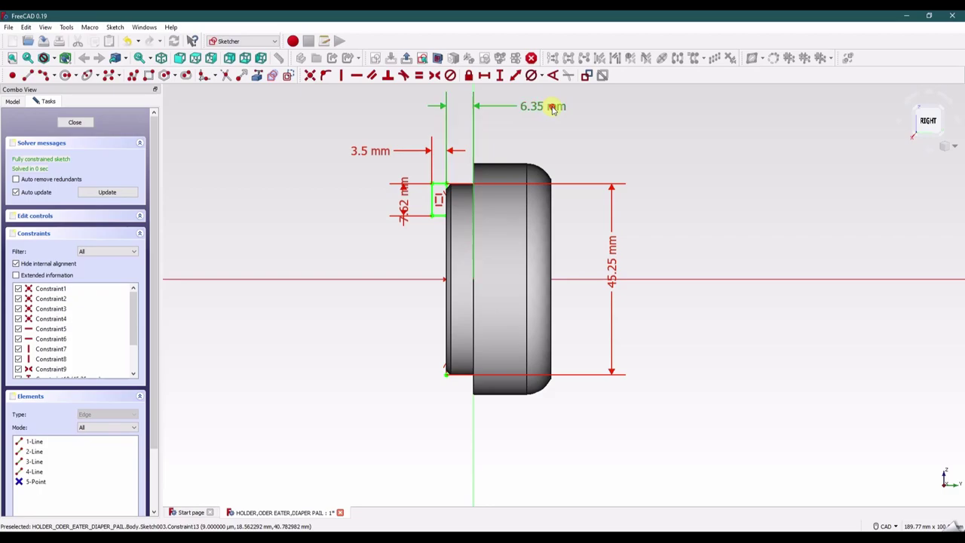
double_click(552, 109)
text(3.30)
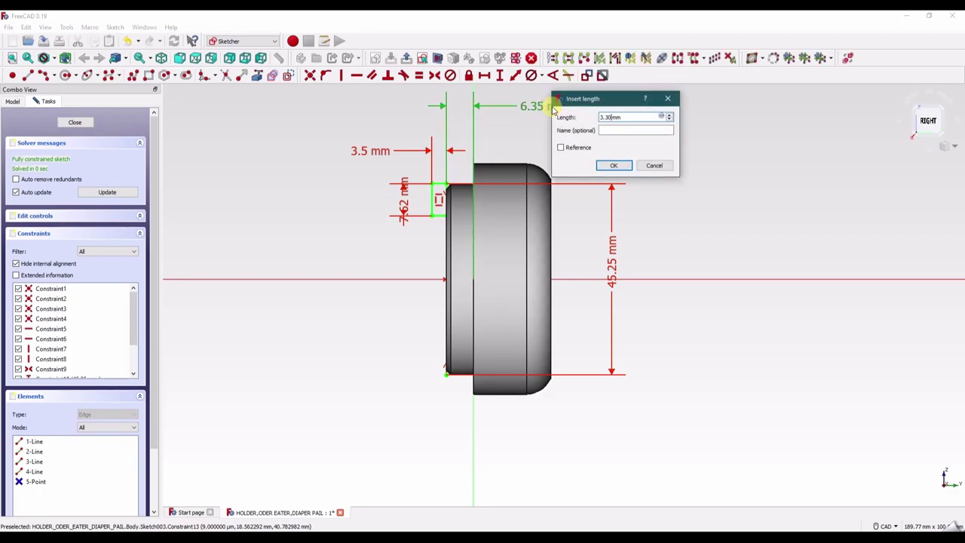
text(2)
key(Return)
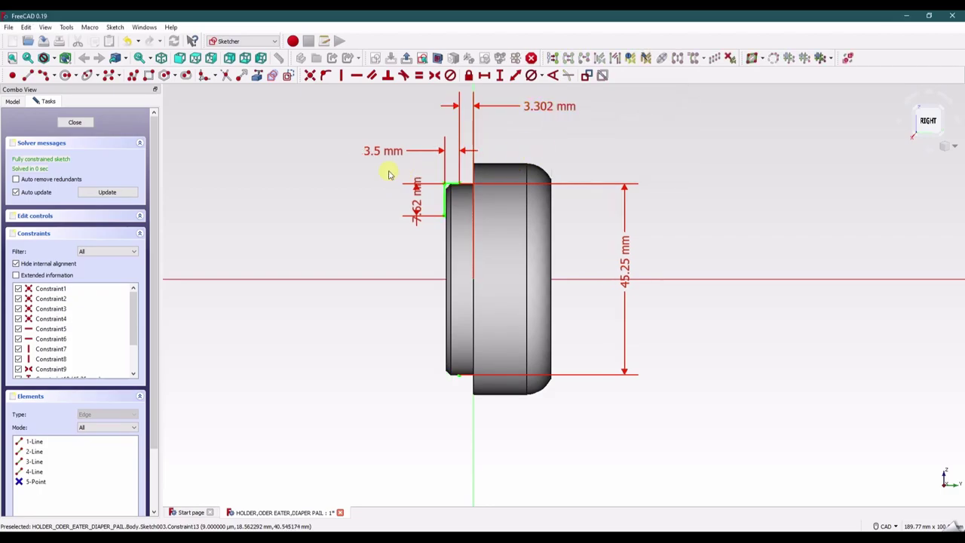
drag(518, 117, 543, 122)
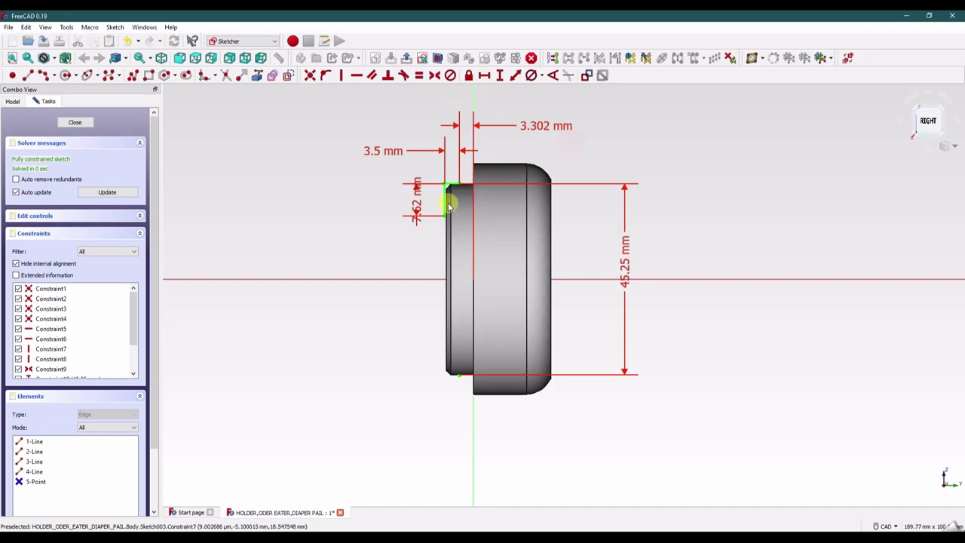
Orbit to the right-side view and zoom to inspect the fully constrained sketch.
mouse_move(473, 219)
middle_down()
mouse_move(633, 250)
mouse_move(445, 176)
middle_up()
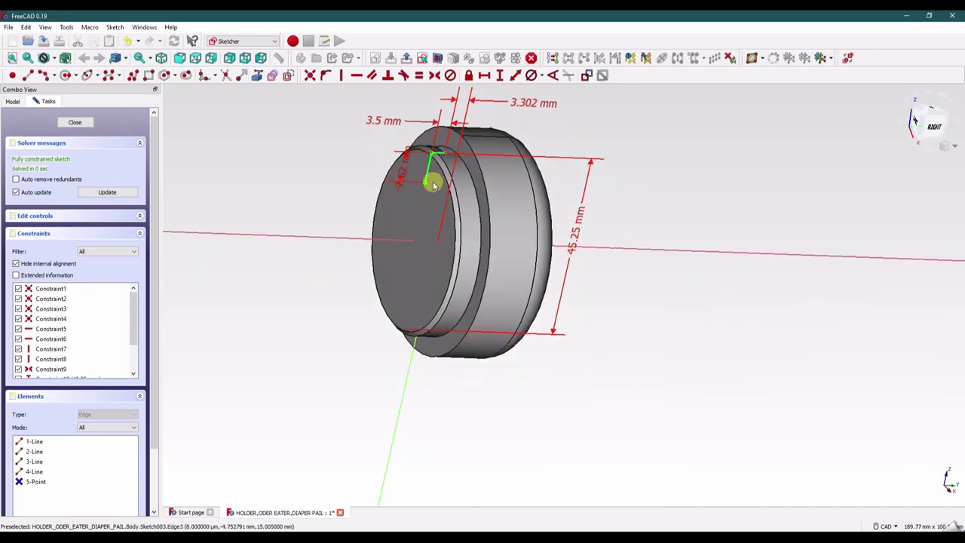
click(401, 165)
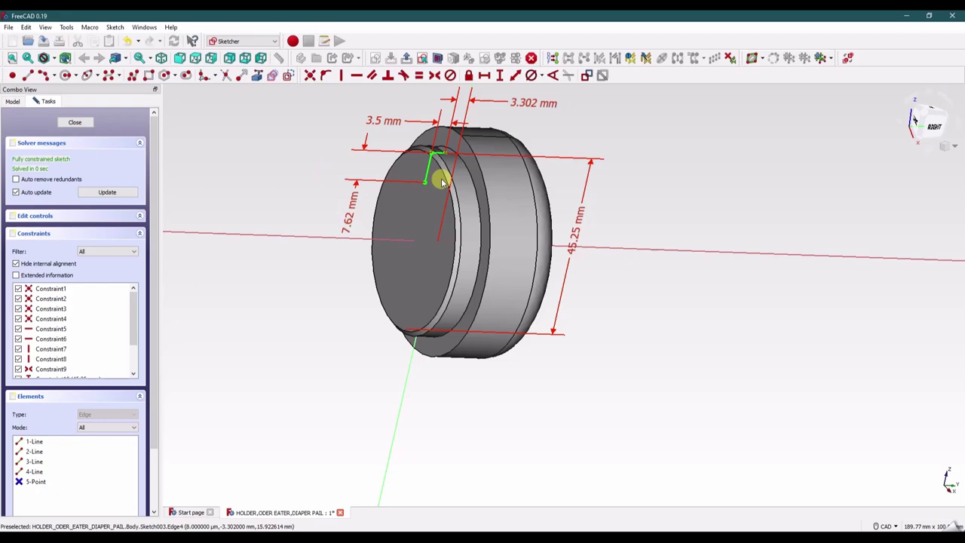
mouse_move(451, 161)
middle_down()
mouse_move(430, 188)
mouse_move(387, 208)
mouse_move(844, 144)
middle_up()
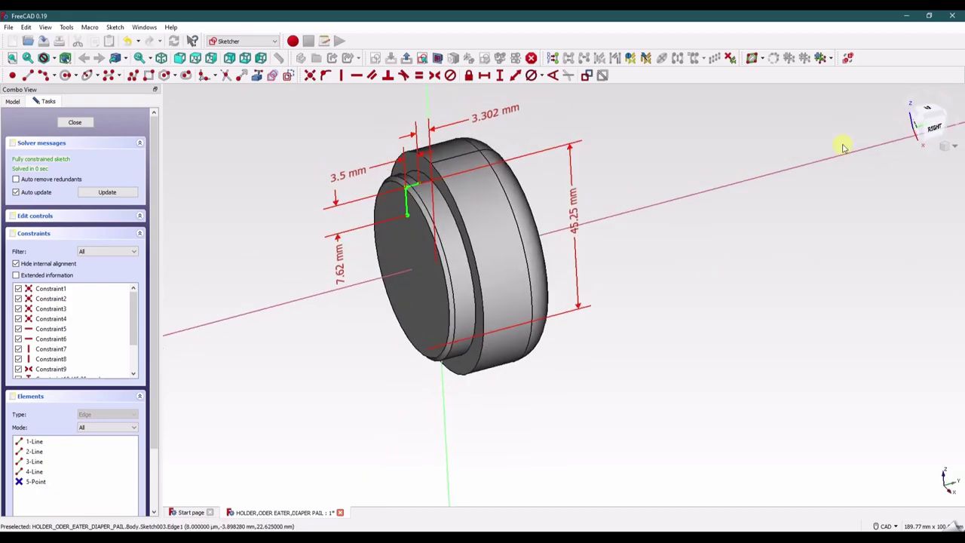
click(935, 128)
scroll(452, 210, down, 3)
scroll(437, 211, up, 8)
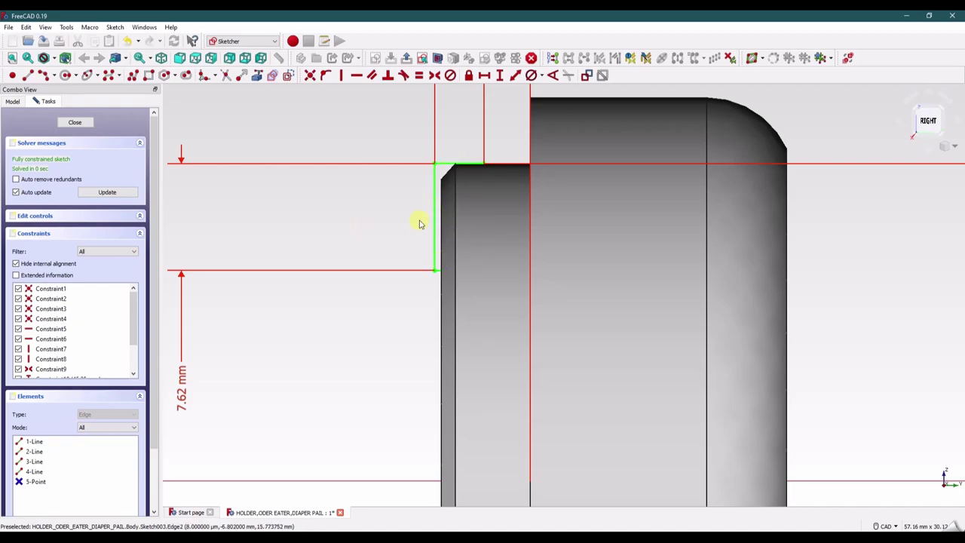
scroll(430, 218, down, 3)
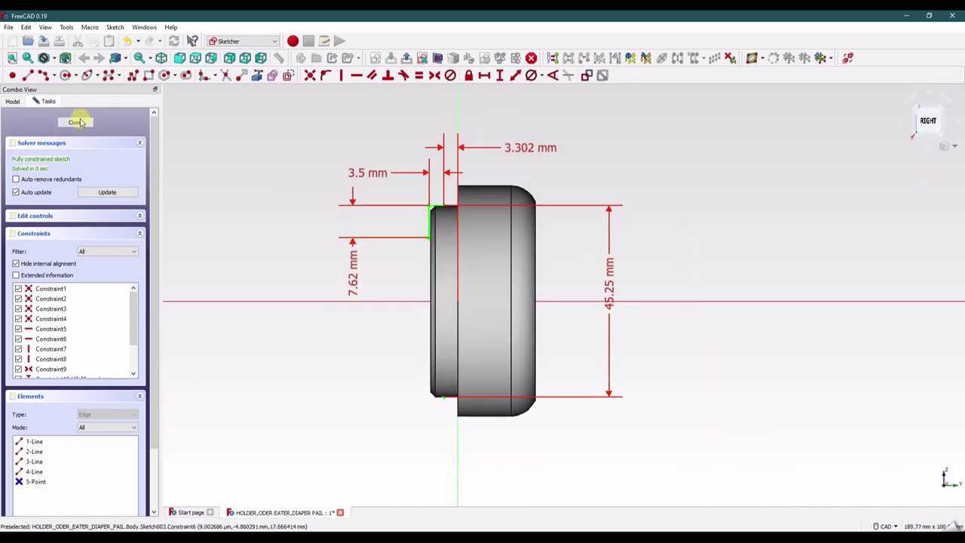
Close the sketch and cut it as a 25° Groove001 around the Base Y axis.
click(76, 122)
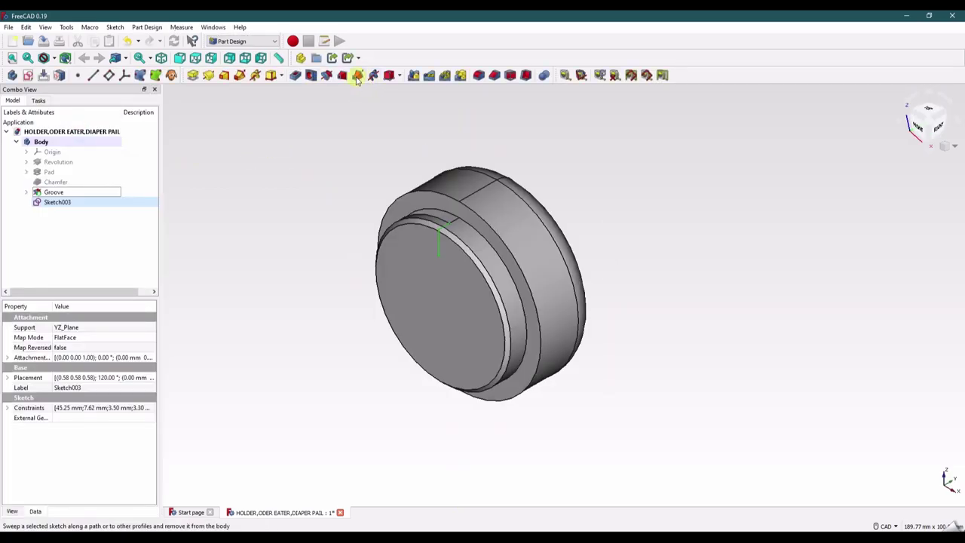
click(327, 78)
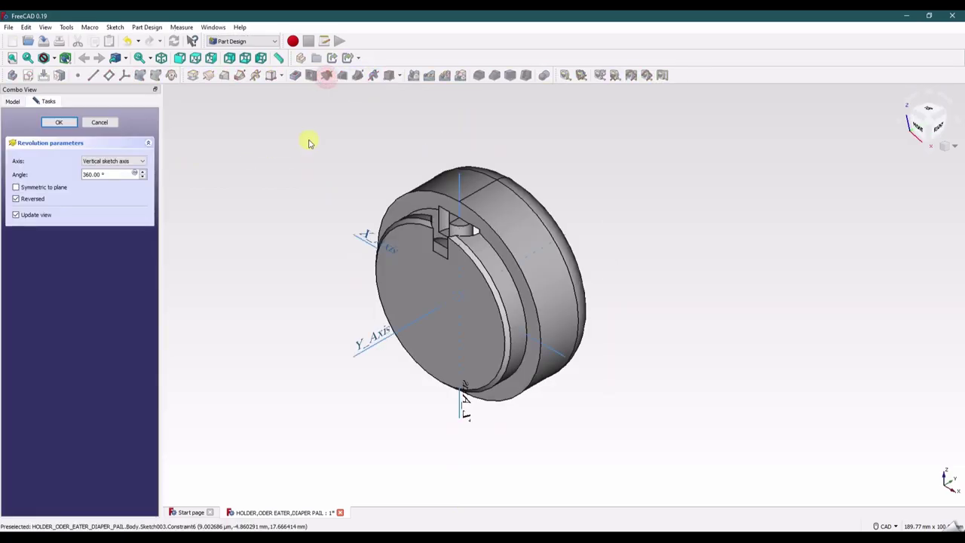
click(128, 160)
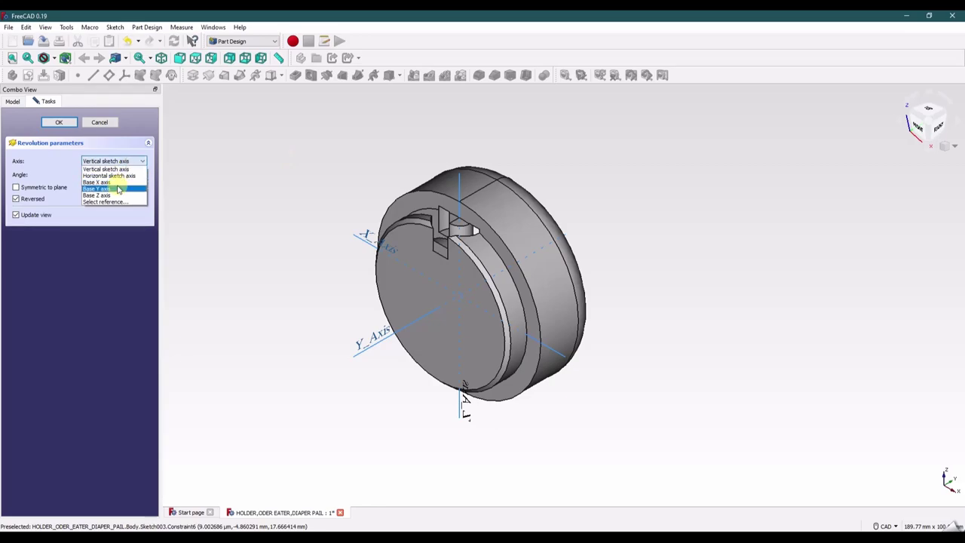
click(116, 189)
double_click(108, 175)
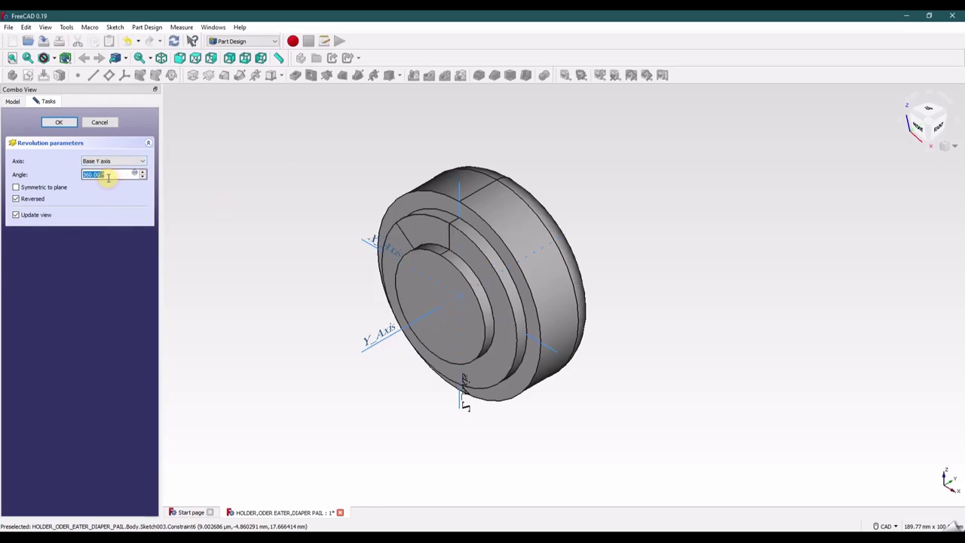
text(25)
key(Return)
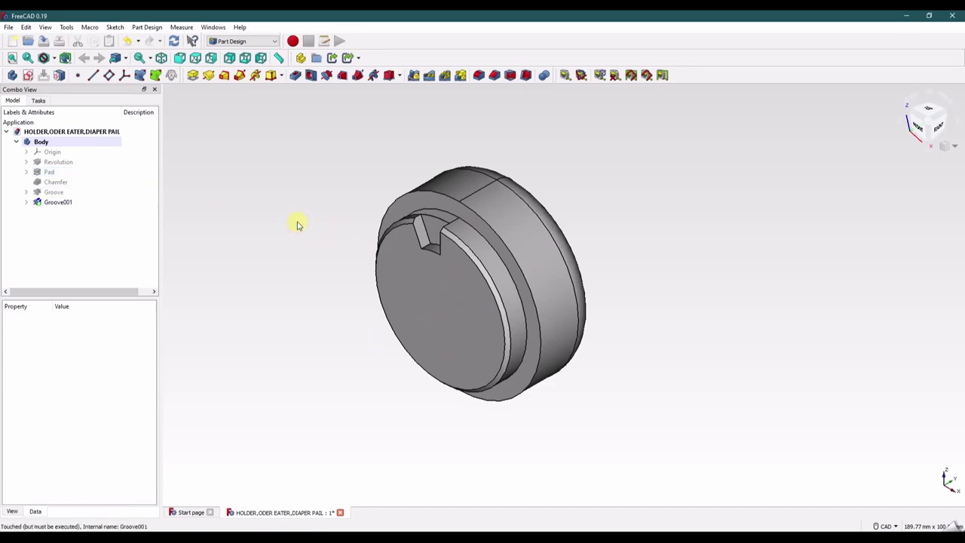
middle_drag(452, 249, 422, 269)
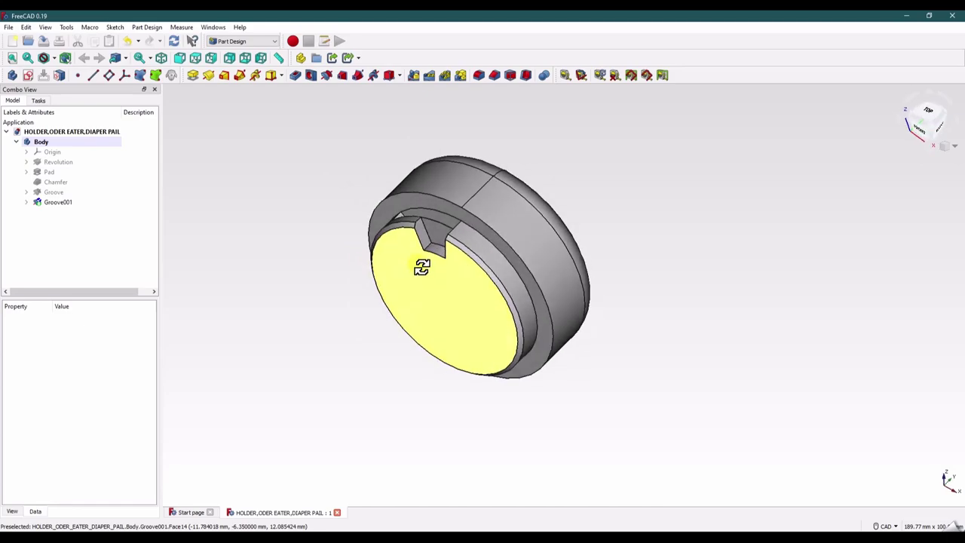
click(28, 202)
Reopen Sketch003 and change the 3.302 mm offset to 3.3 mm.
click(59, 212)
right_click(60, 212)
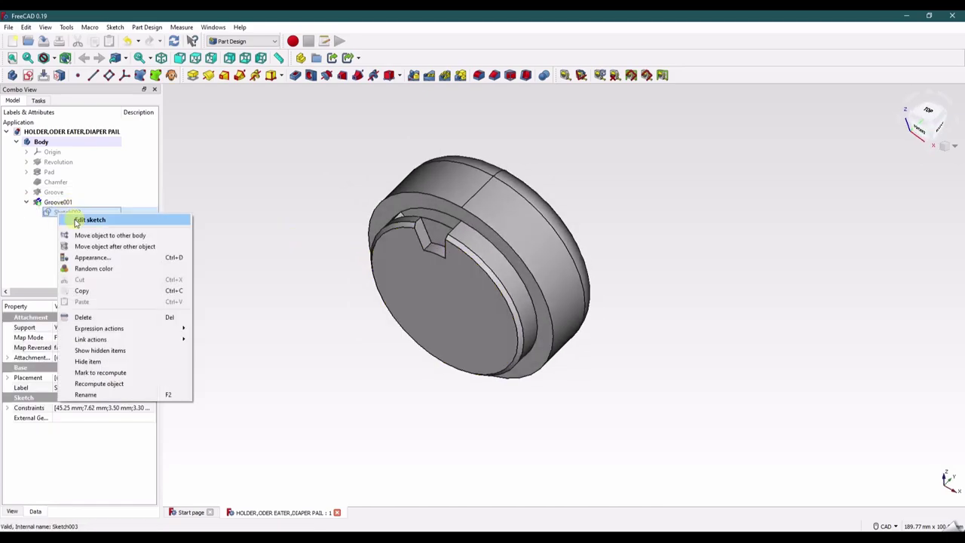
click(79, 219)
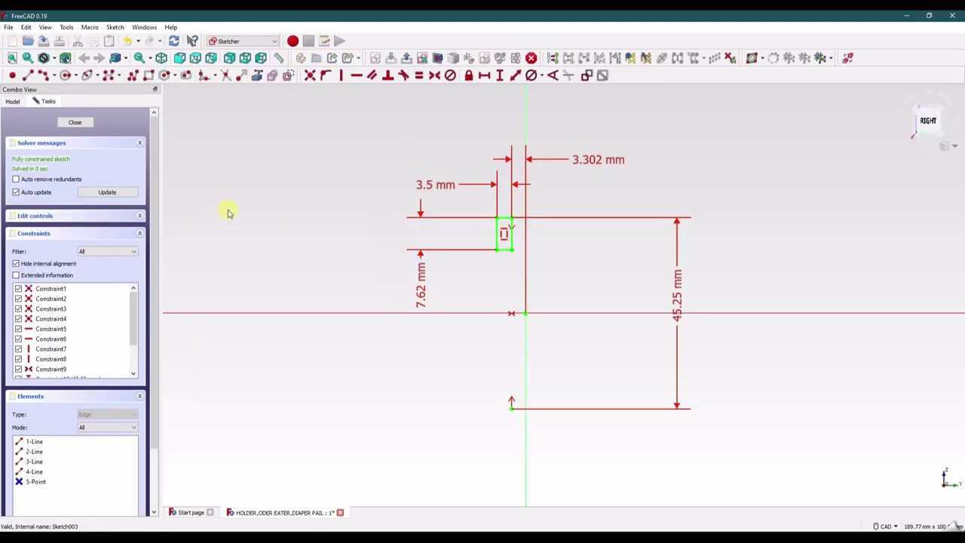
double_click(596, 160)
text(3.)
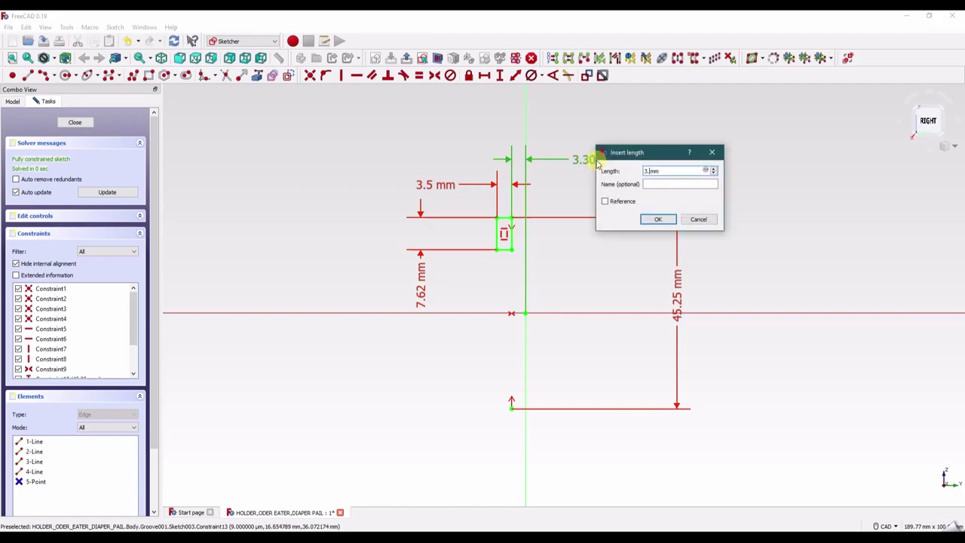
text(3)
key(Return)
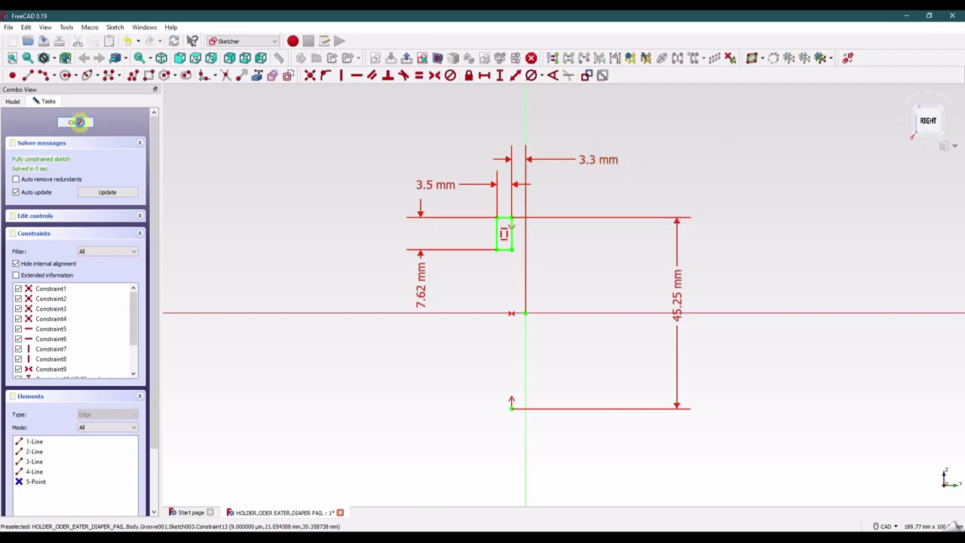
click(76, 122)
Orbit the part to inspect the notch and select its hollow inner face.
mouse_move(448, 237)
middle_down()
mouse_move(422, 233)
mouse_move(590, 282)
mouse_move(555, 243)
mouse_move(452, 235)
mouse_move(493, 230)
middle_up()
scroll(484, 235, up, 3)
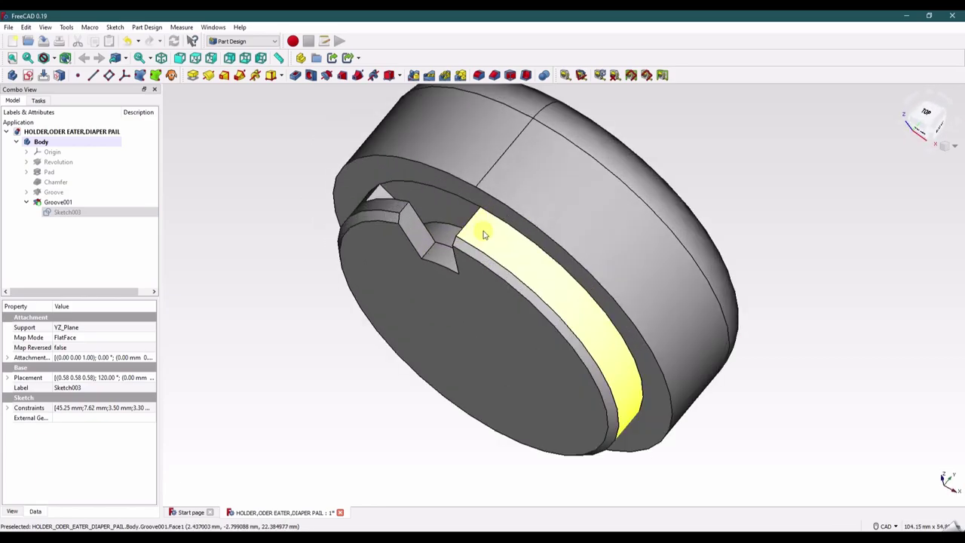
scroll(449, 230, up, 6)
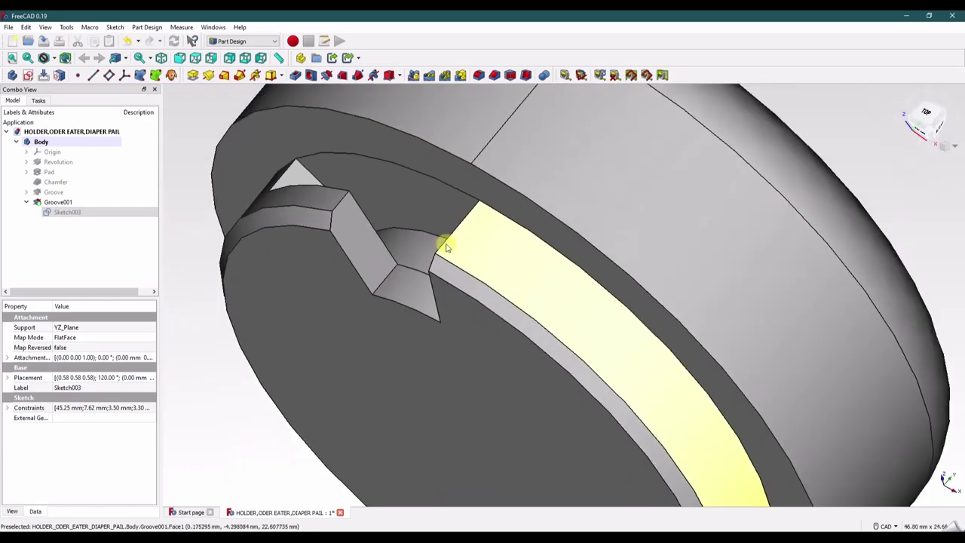
scroll(446, 247, down, 5)
click(944, 145)
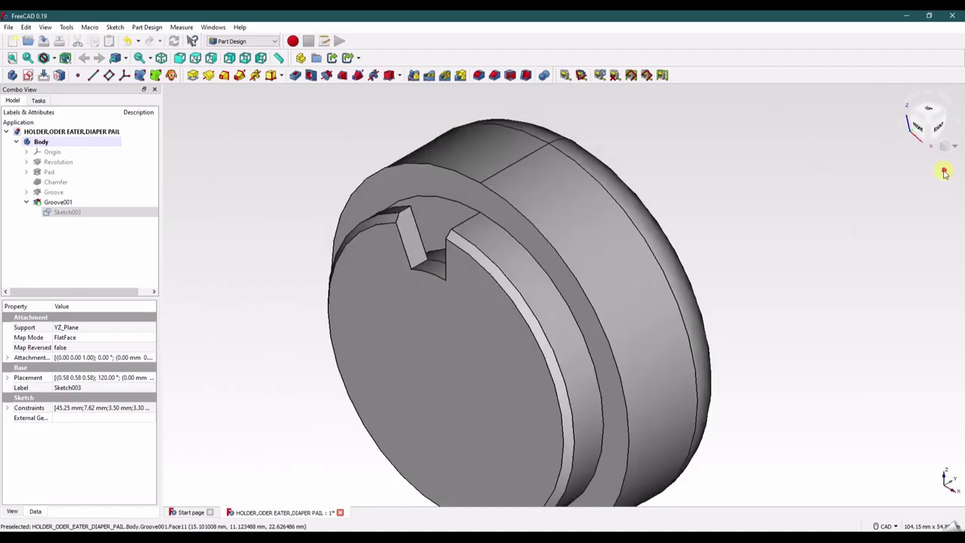
click(243, 160)
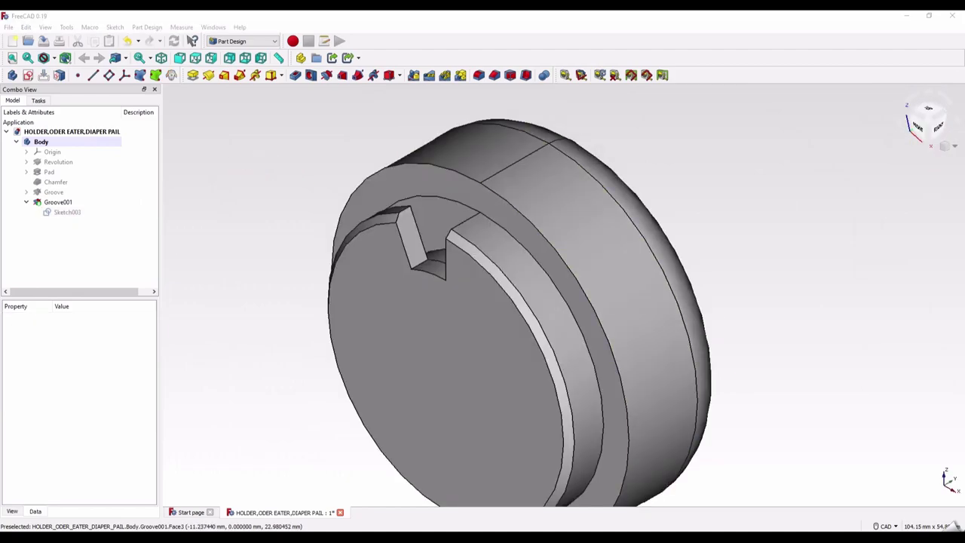
click(366, 254)
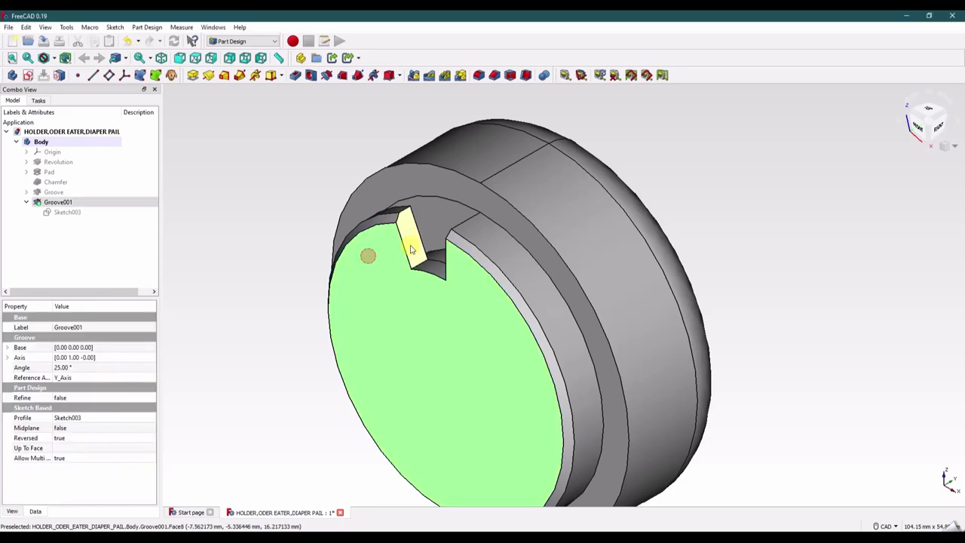
click(319, 224)
middle_drag(479, 268, 592, 263)
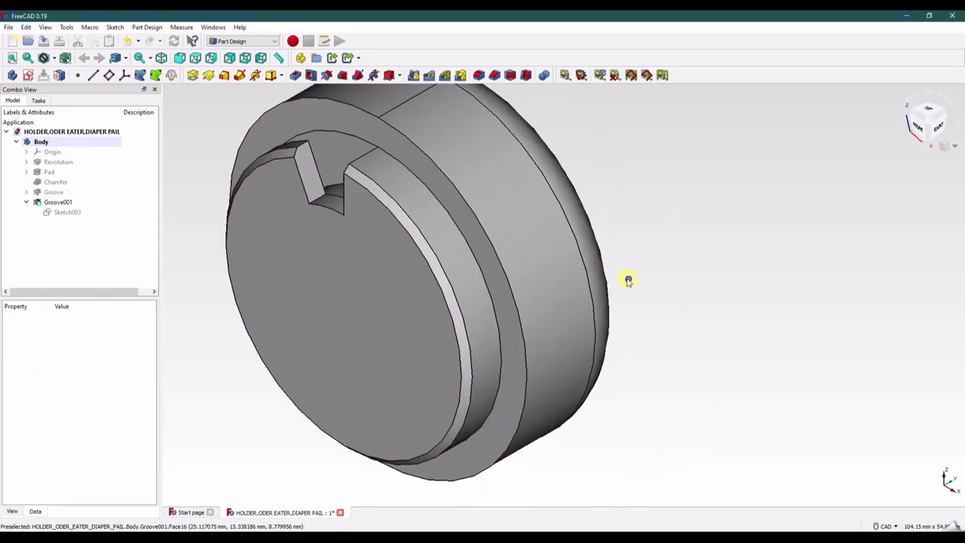
middle_drag(679, 264, 341, 253)
click(361, 246)
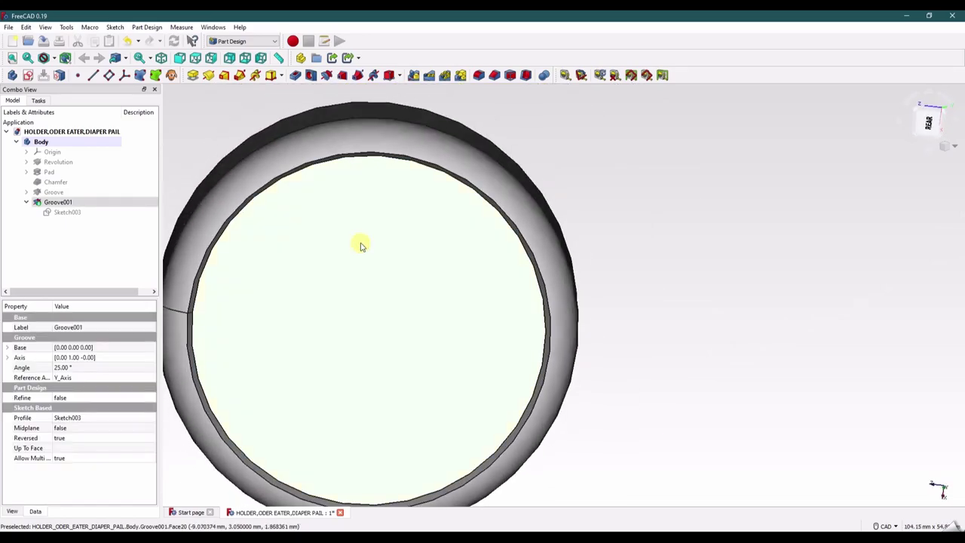
Start a sketch on the inner face and draw vertical and diagonal lines from the centre.
click(28, 75)
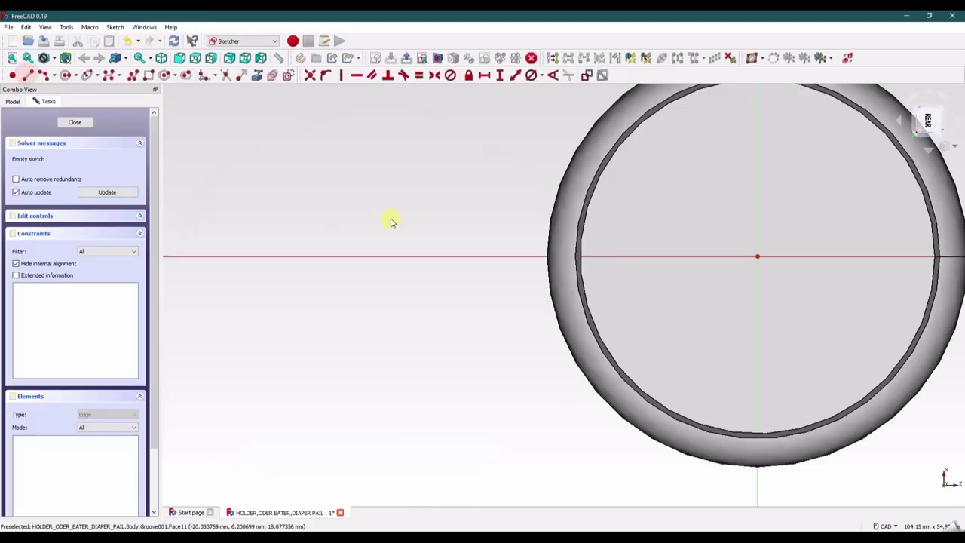
middle_drag(440, 232, 228, 286)
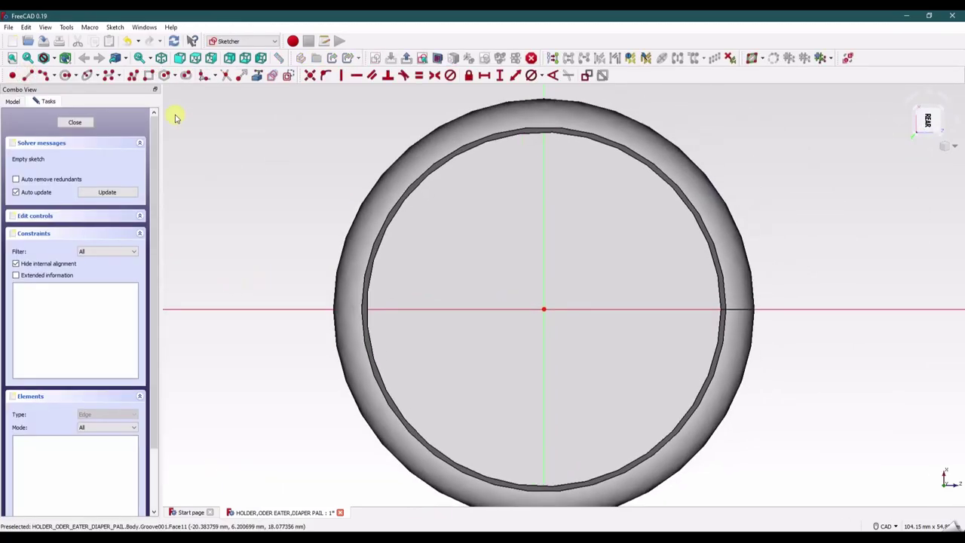
click(28, 75)
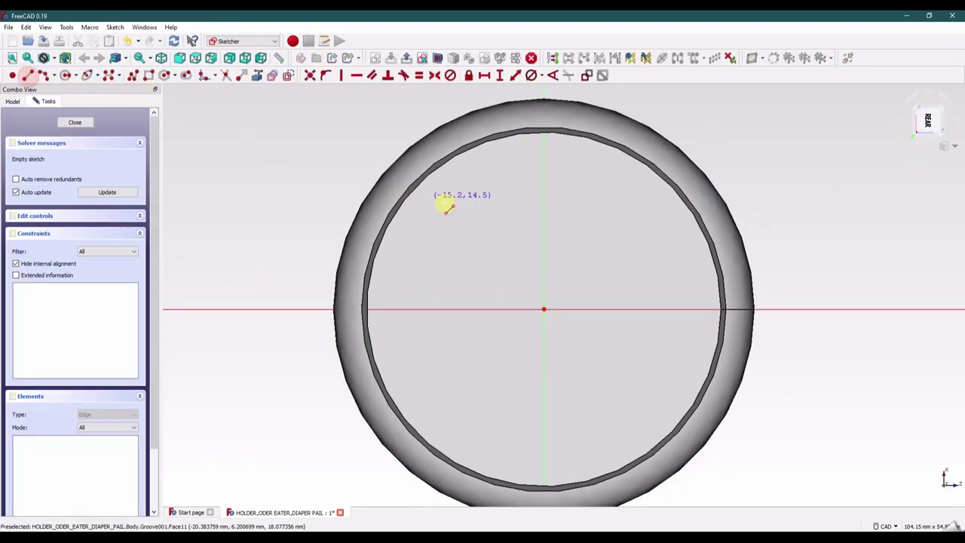
scroll(495, 236, down, 1)
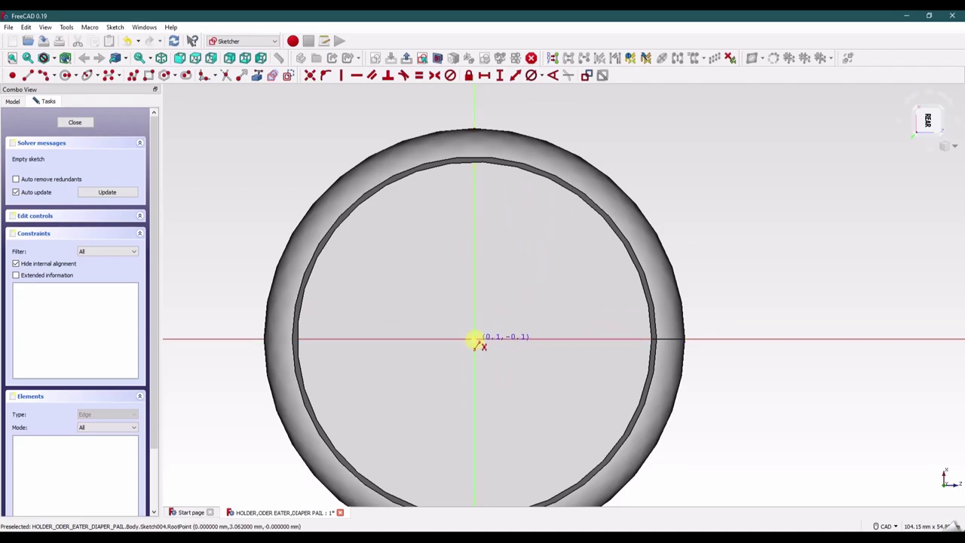
click(474, 339)
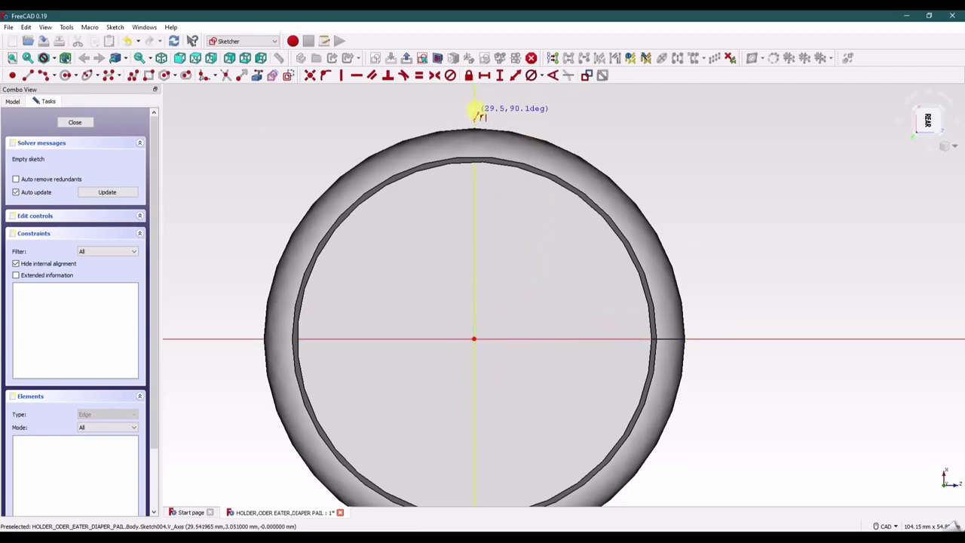
click(474, 111)
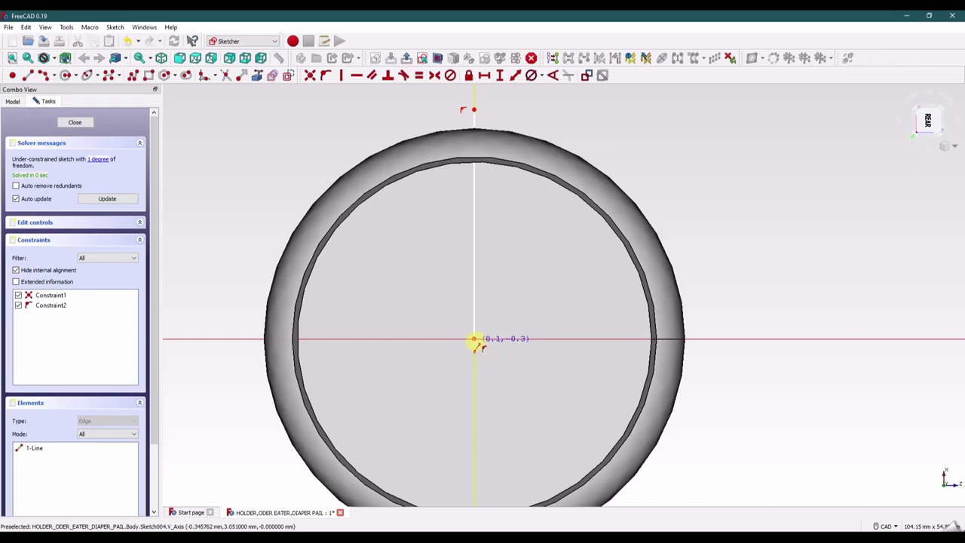
click(474, 338)
click(672, 178)
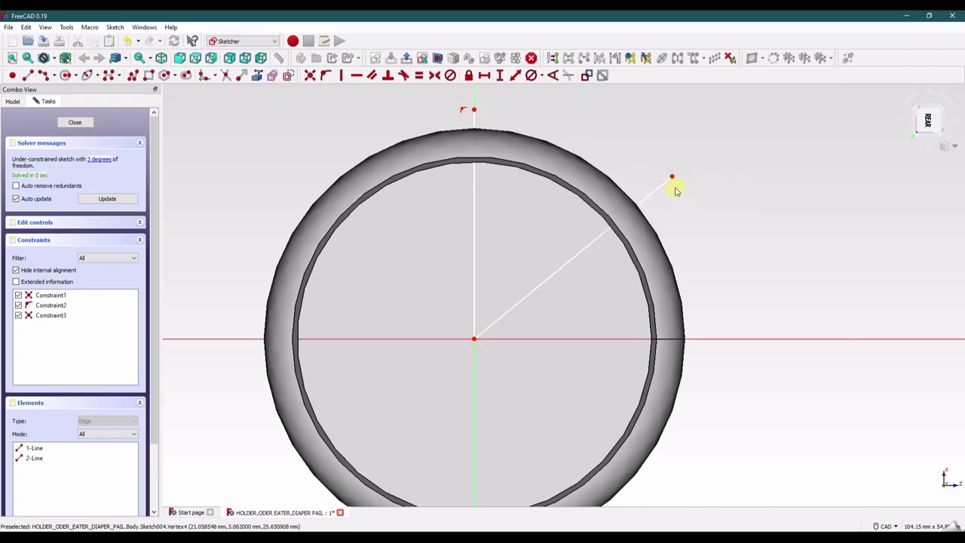
Join the line ends with an origin-centred arc and add a vertical length to the upright line.
click(43, 76)
click(574, 143)
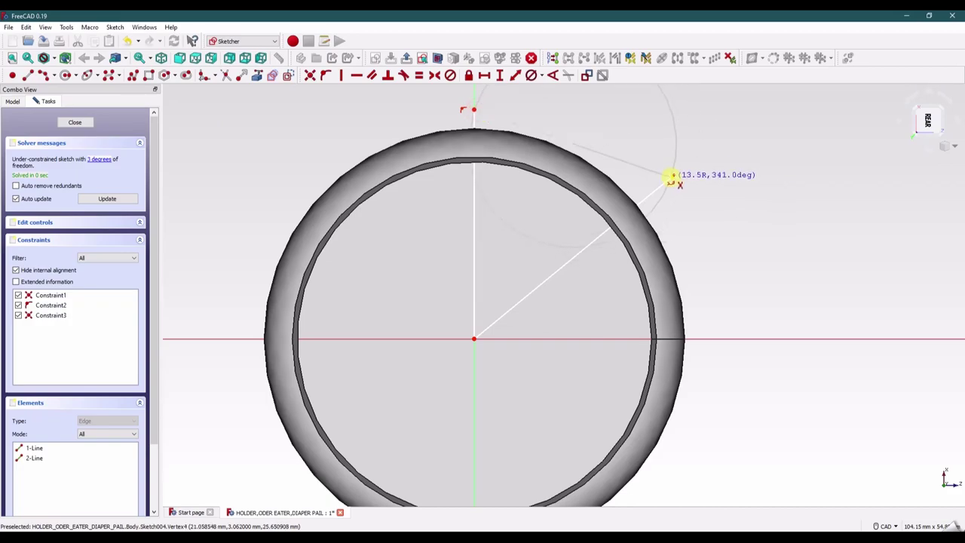
click(670, 178)
click(609, 143)
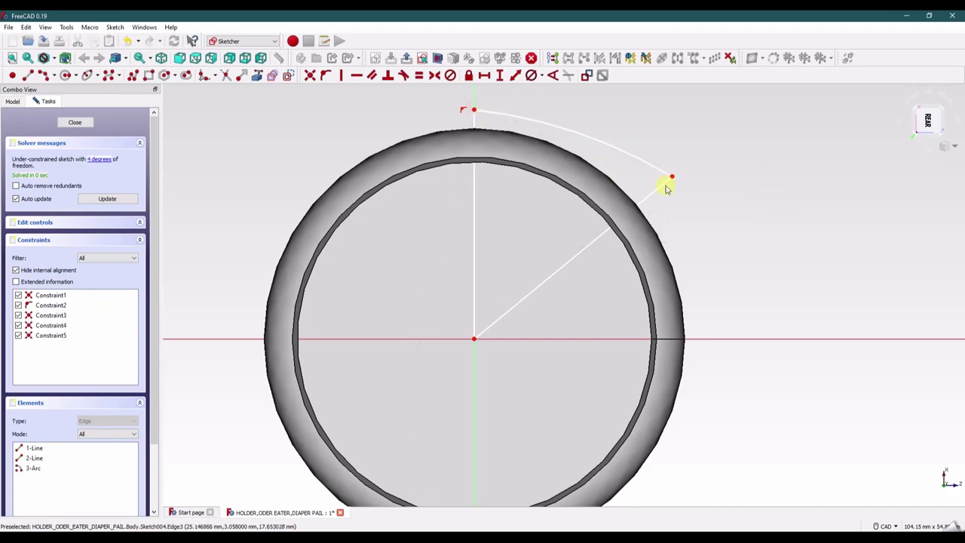
click(475, 126)
click(499, 76)
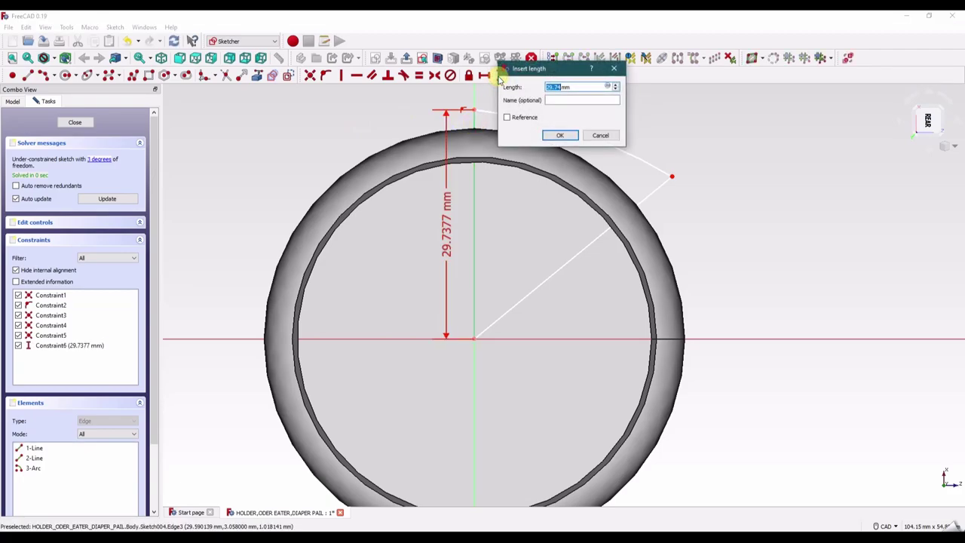
Set the vertical line to 28 mm (56/2) and make both wedge lines equal.
text(56/2)
key(Return)
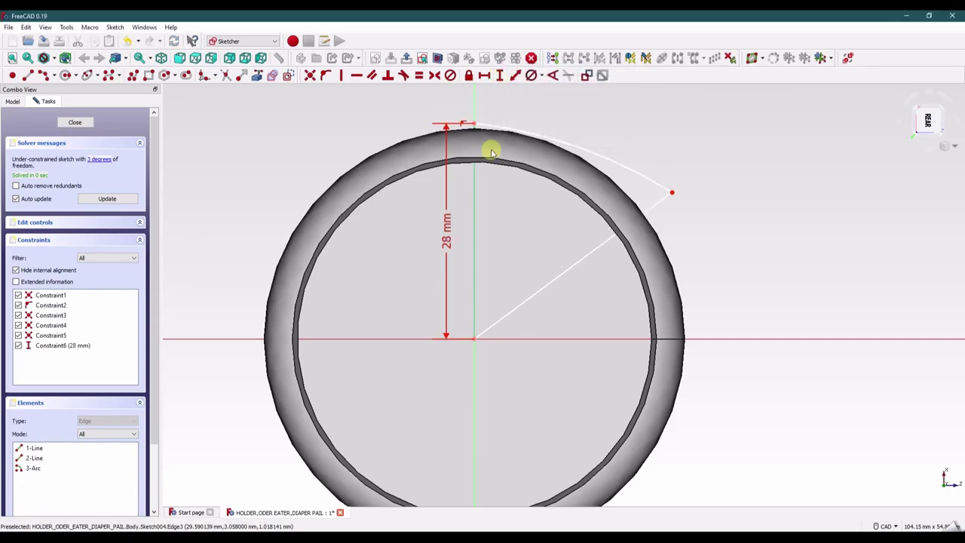
drag(445, 230, 303, 91)
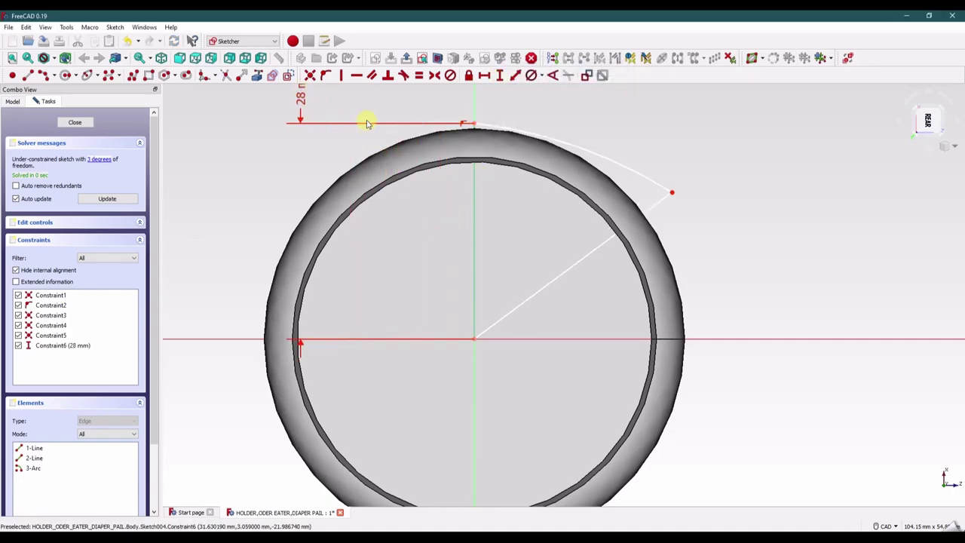
click(662, 205)
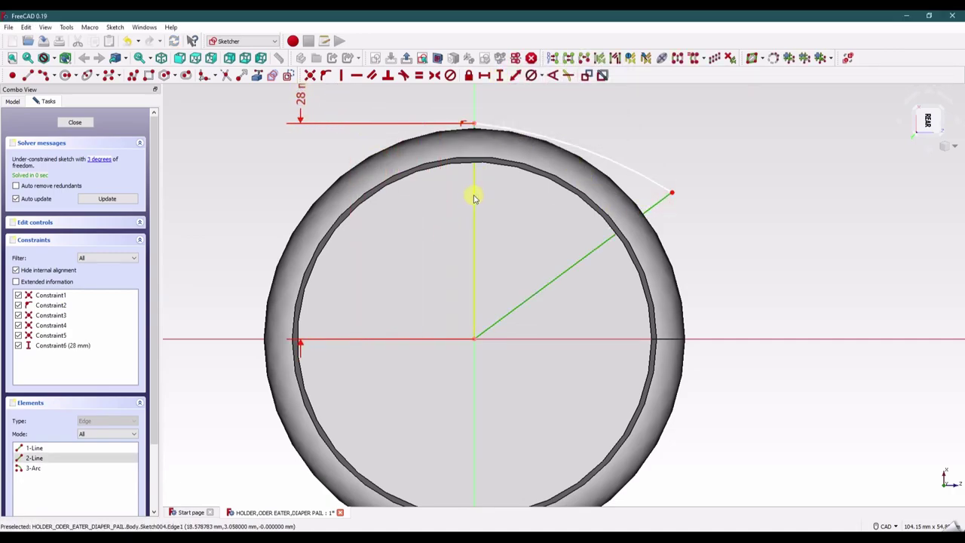
click(474, 197)
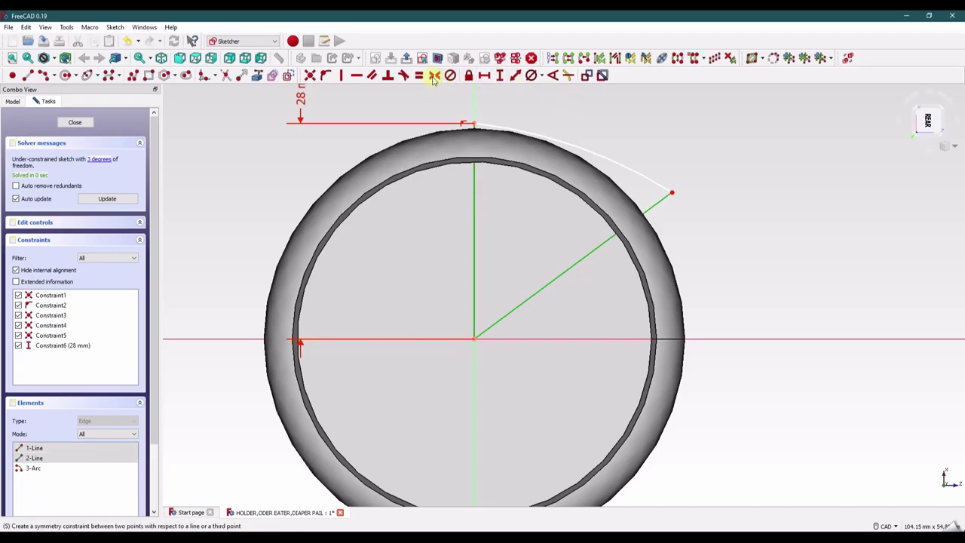
click(419, 75)
Give the wedge arc a 56 mm diameter dimension.
click(545, 140)
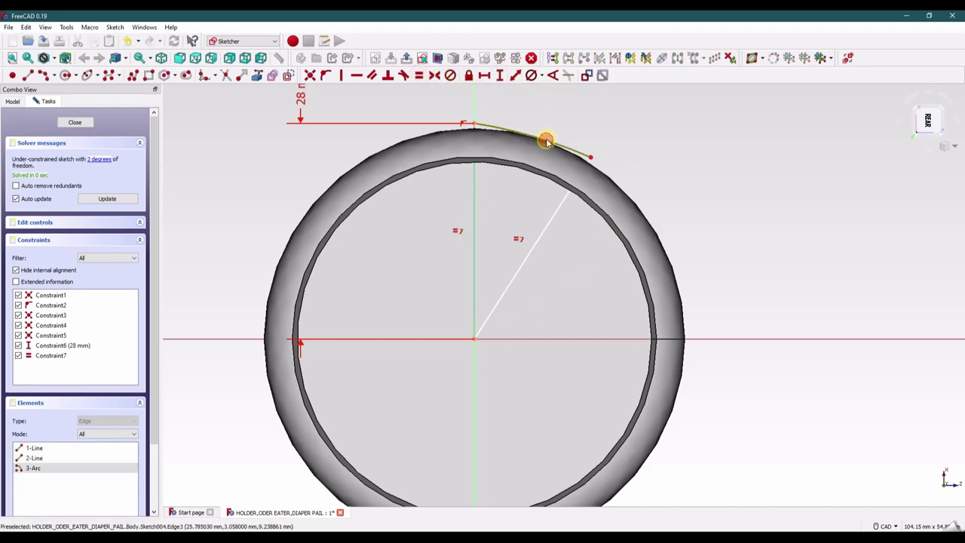
mouse_move(545, 141)
middle_down()
mouse_move(578, 146)
mouse_move(558, 166)
middle_up()
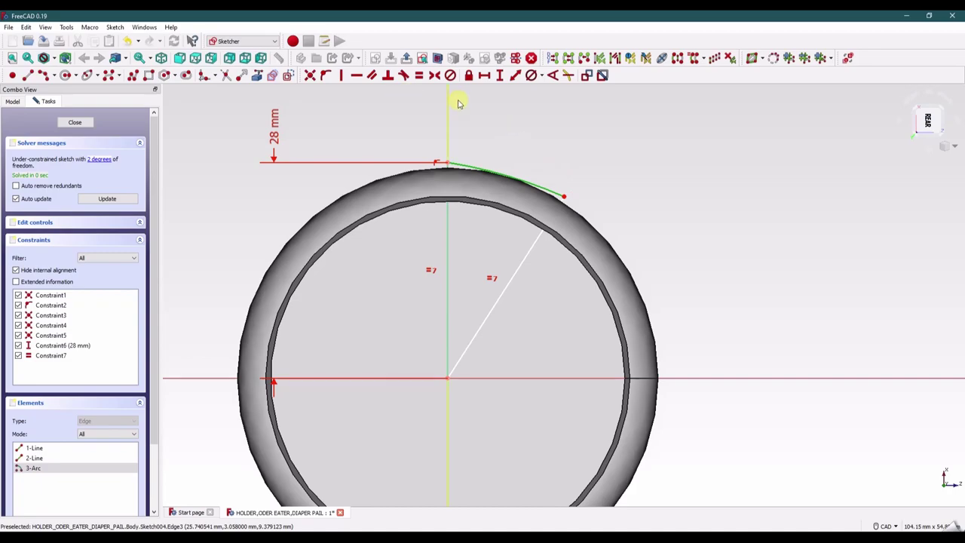
click(539, 75)
click(562, 100)
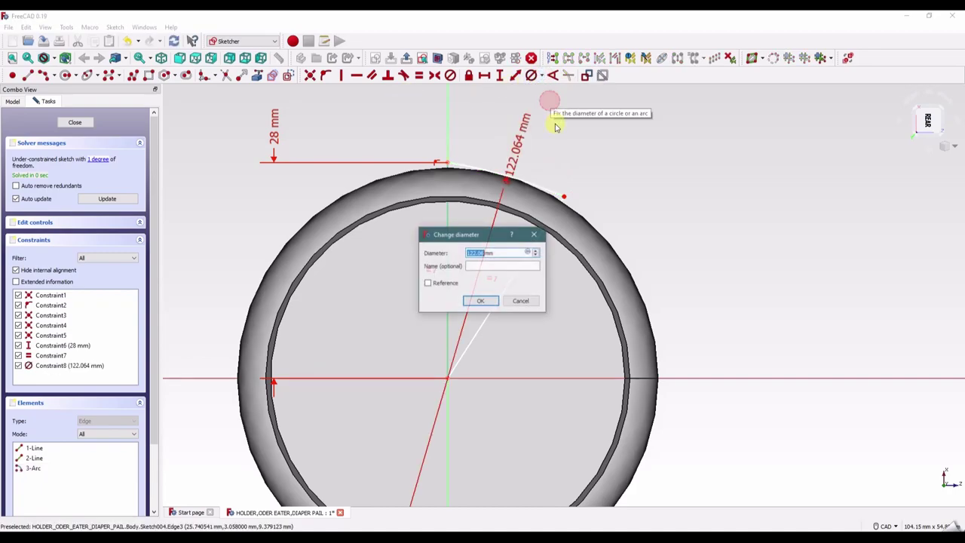
text(56)
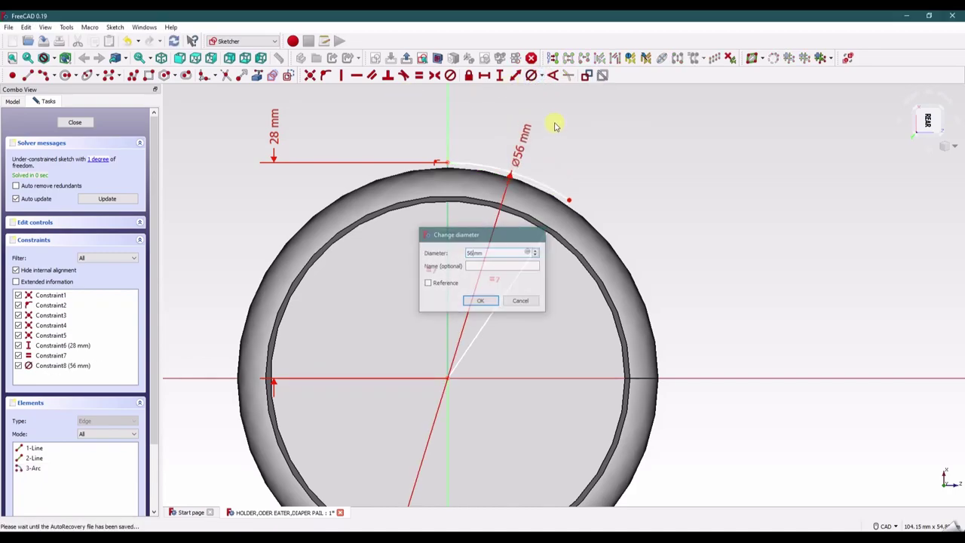
key(Return)
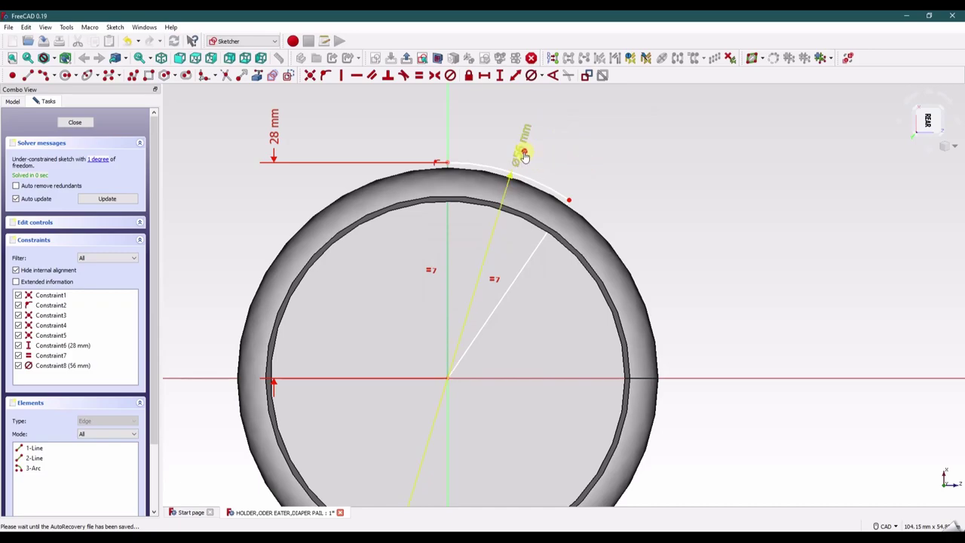
drag(523, 147, 690, 207)
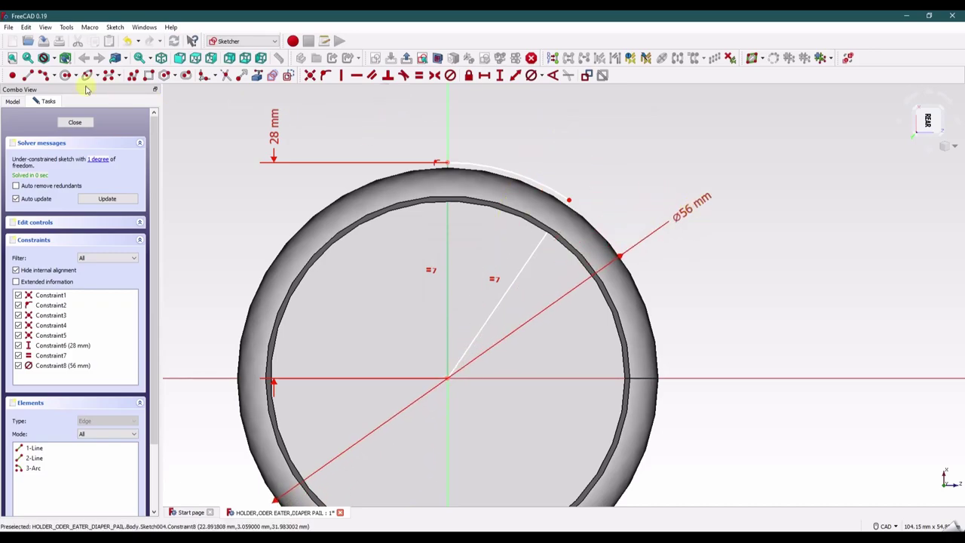
Set a 60° angle between the wedge lines and close the sketch.
click(448, 227)
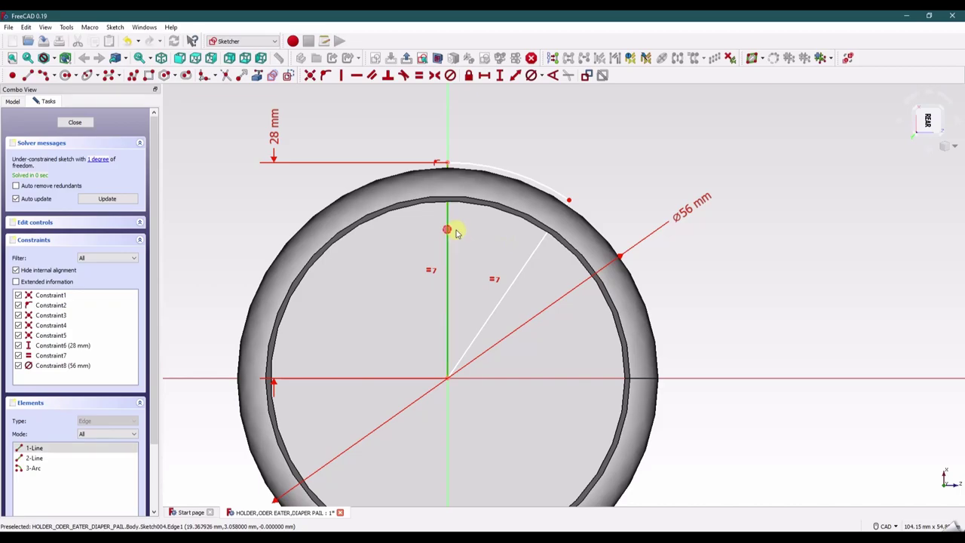
click(535, 254)
click(551, 75)
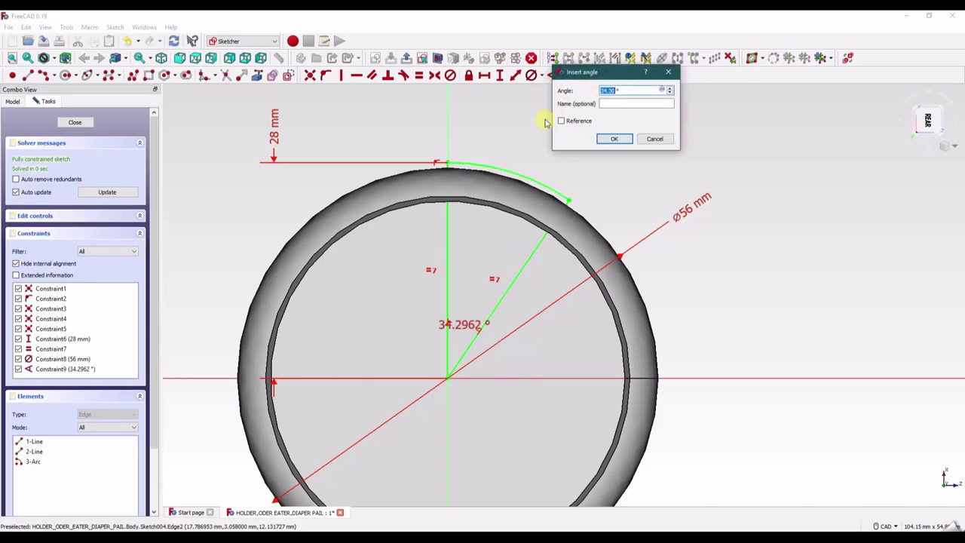
text(60)
key(Return)
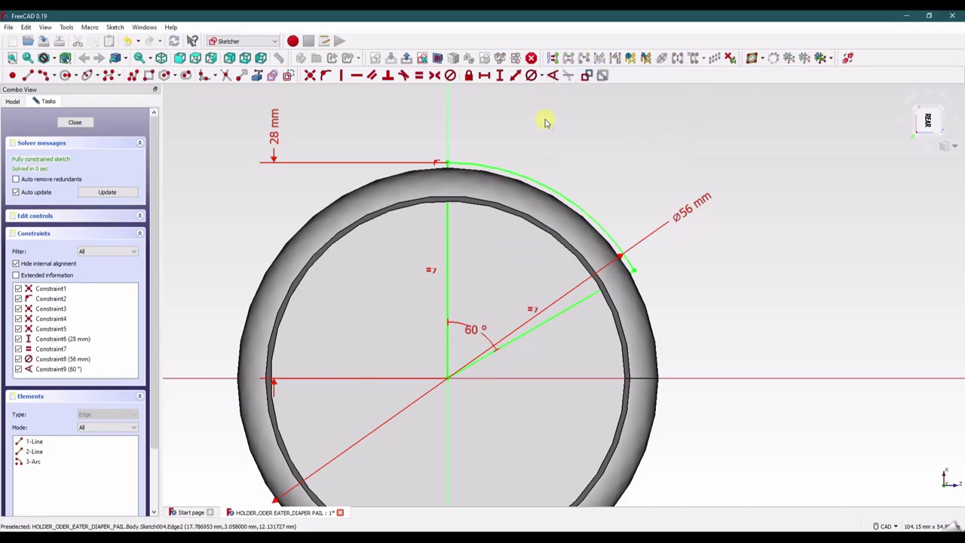
drag(692, 208, 643, 147)
click(698, 188)
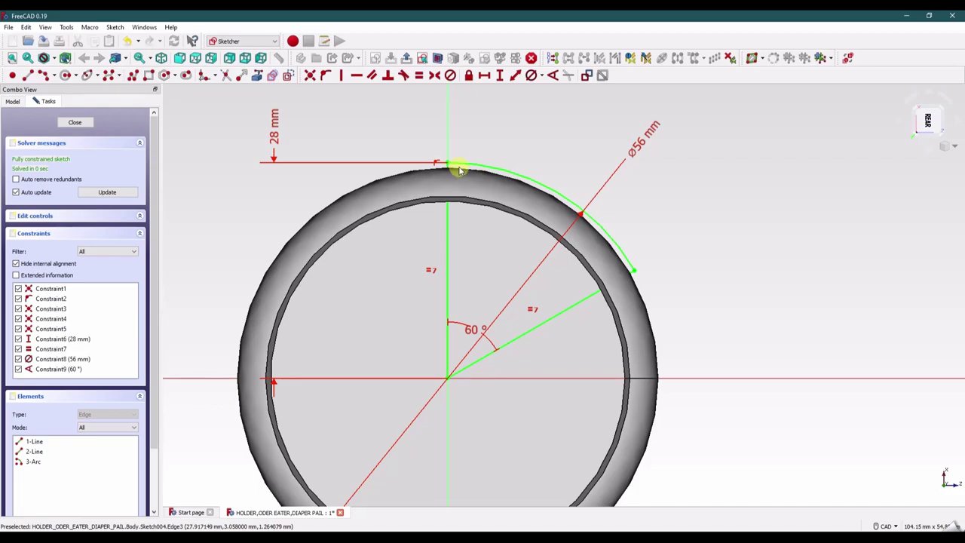
click(76, 123)
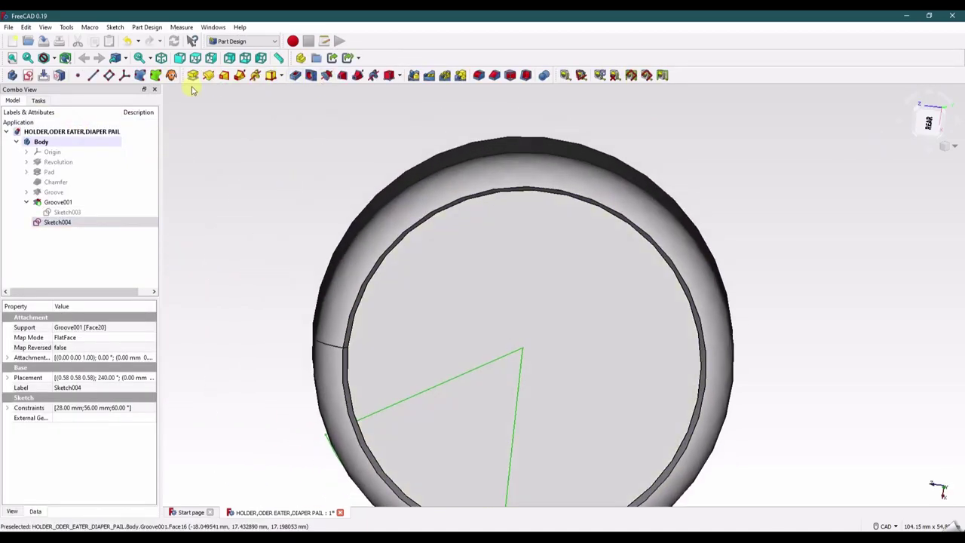
Pocket the wedge sketch Through all with Reversed ticked, then view it isometrically.
click(296, 76)
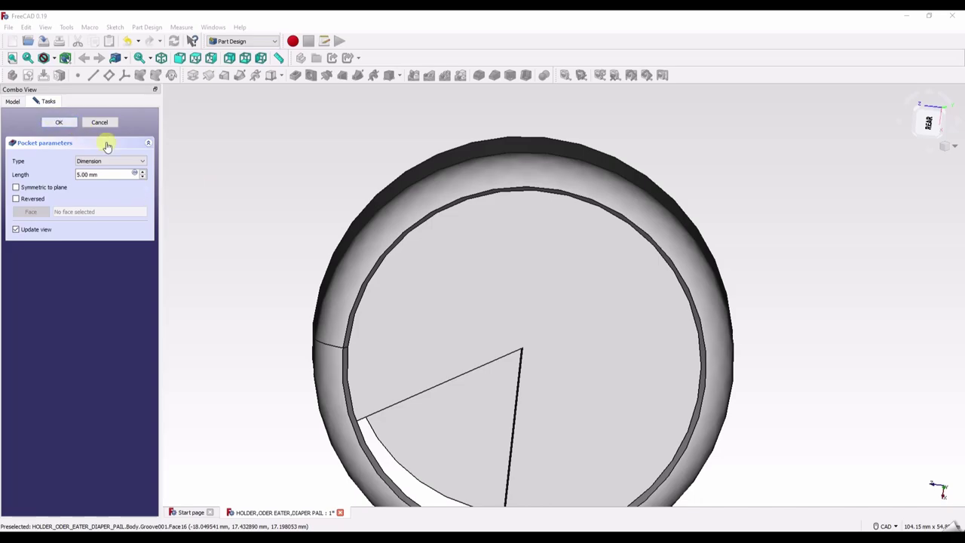
click(108, 160)
click(106, 172)
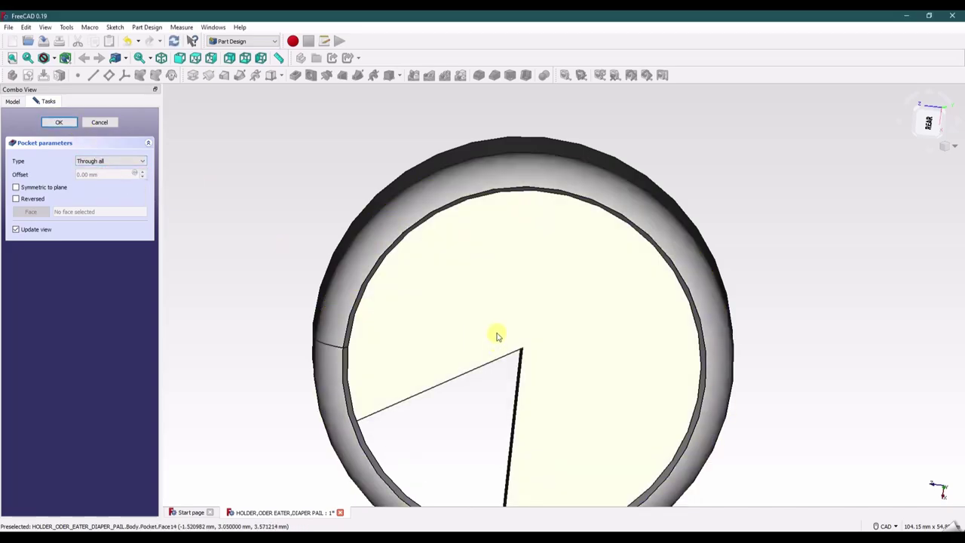
scroll(497, 336, down, 1)
click(30, 201)
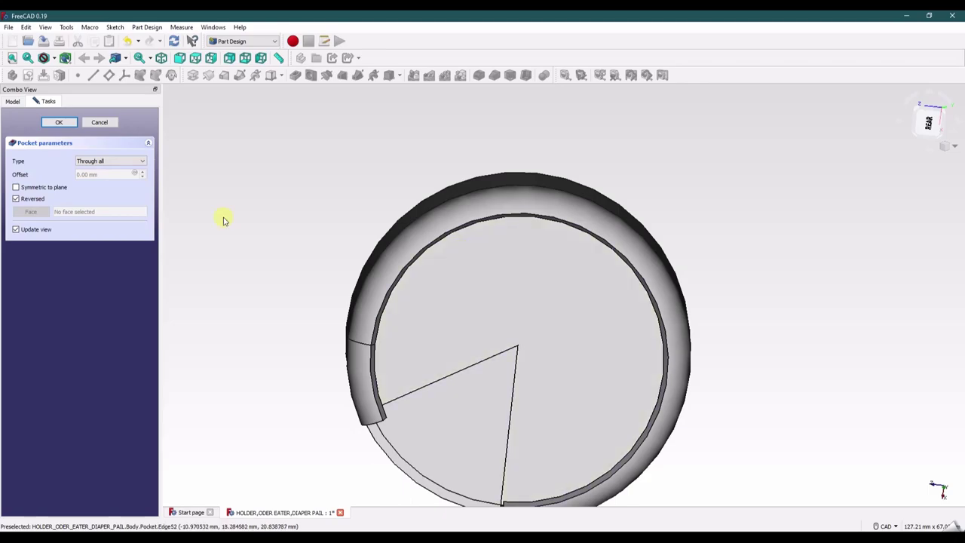
click(55, 122)
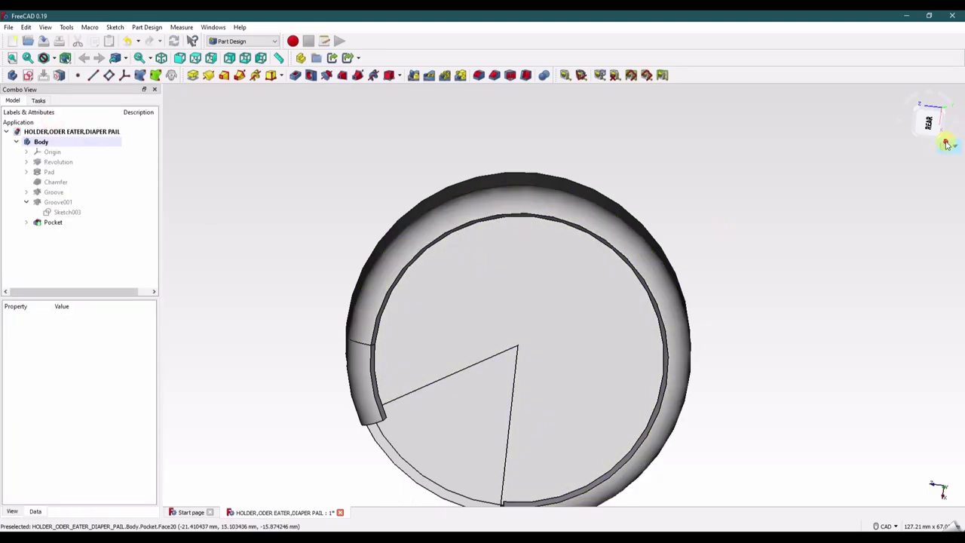
click(946, 144)
middle_drag(771, 246, 546, 277)
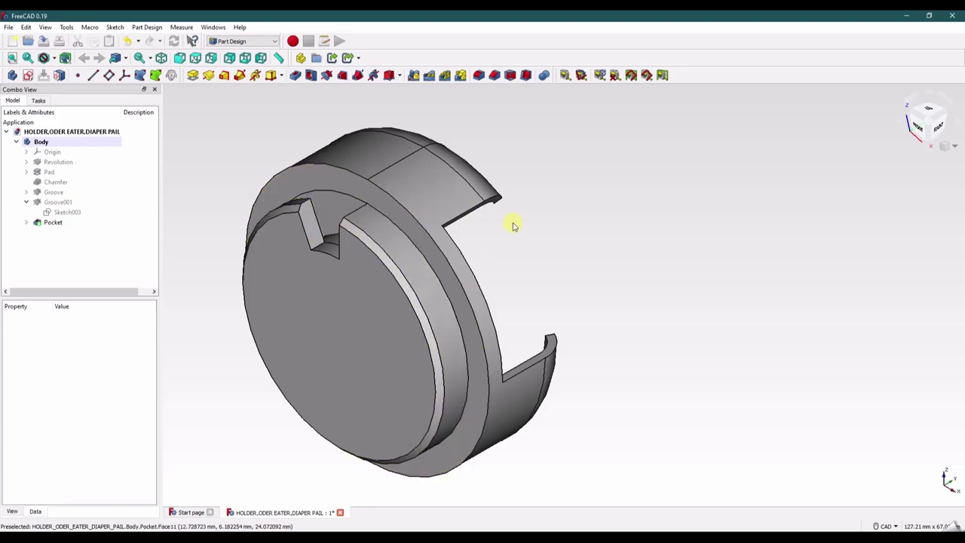
Save the document and start a PolarPattern feature.
click(43, 41)
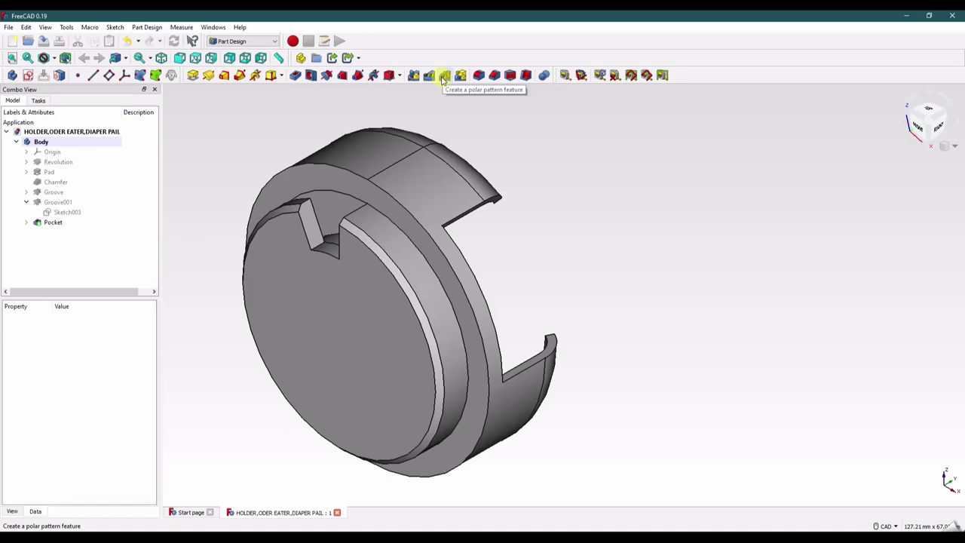
click(444, 77)
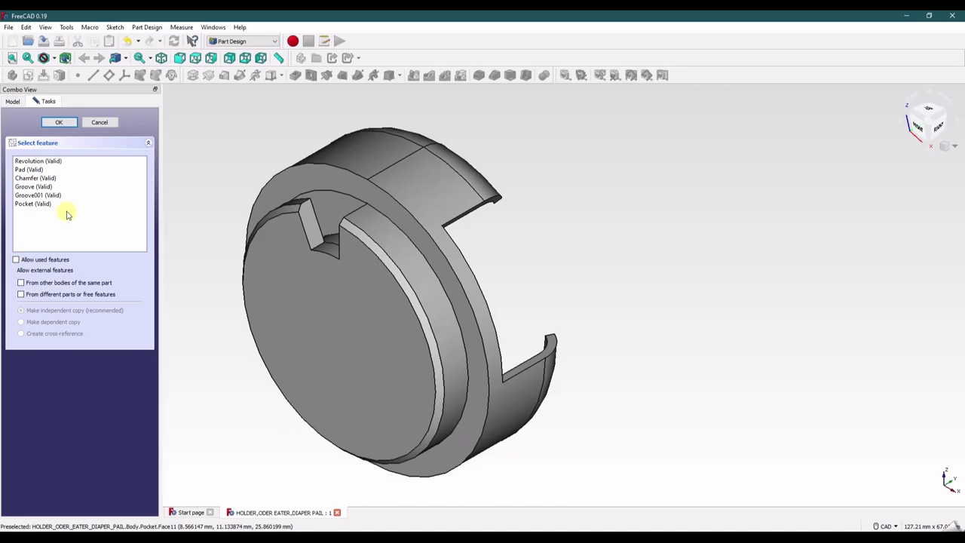
click(13, 101)
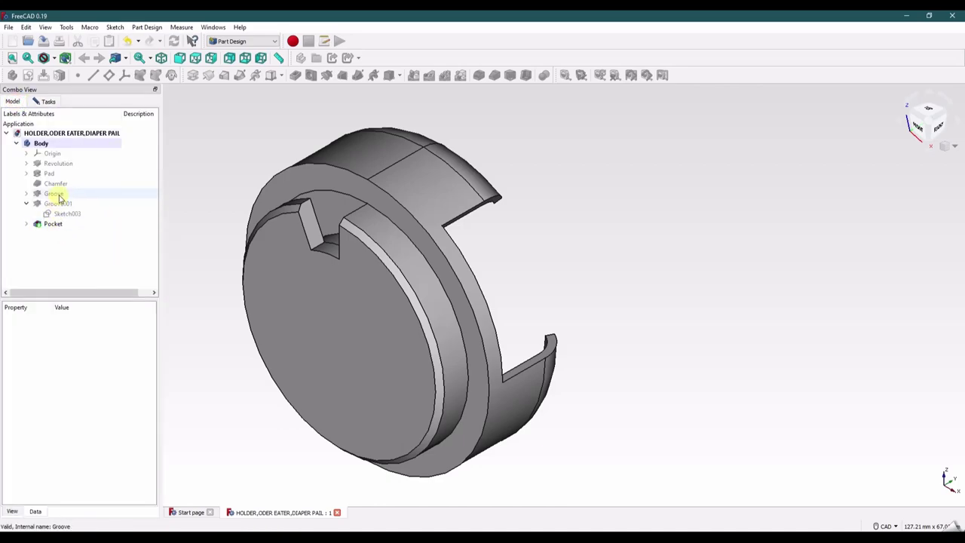
click(46, 101)
Choose Groove, Groove001 and Pocket as the features to pattern.
click(34, 204)
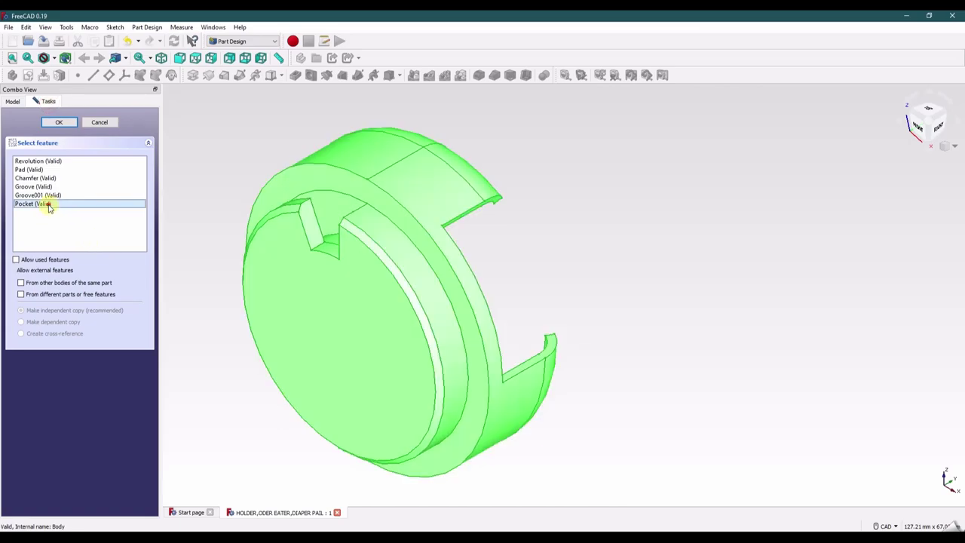
click(51, 195)
click(45, 186)
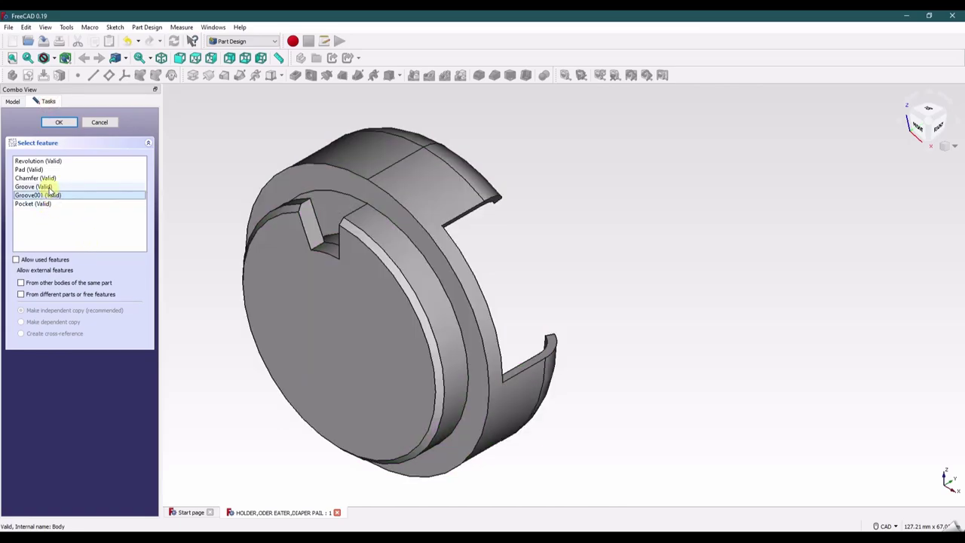
click(46, 205)
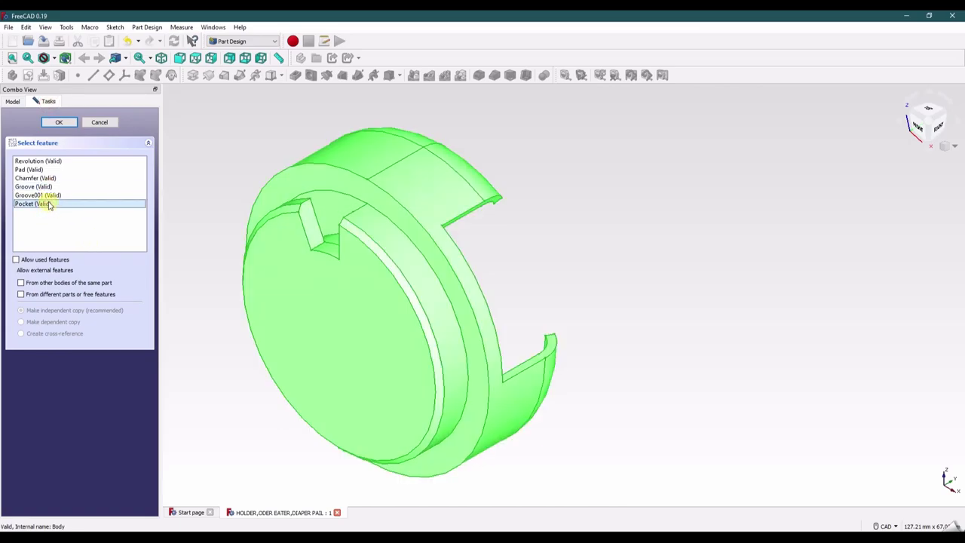
drag(49, 205, 46, 188)
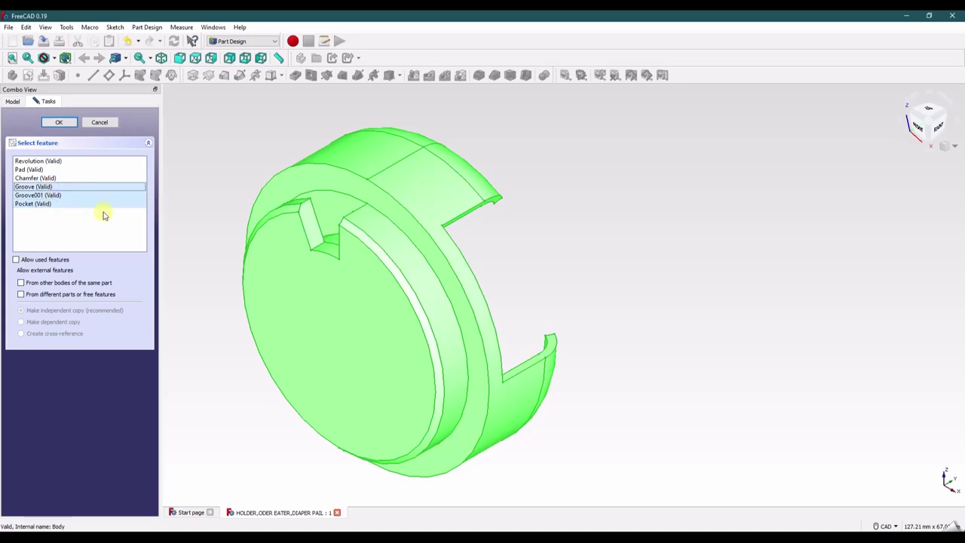
click(61, 124)
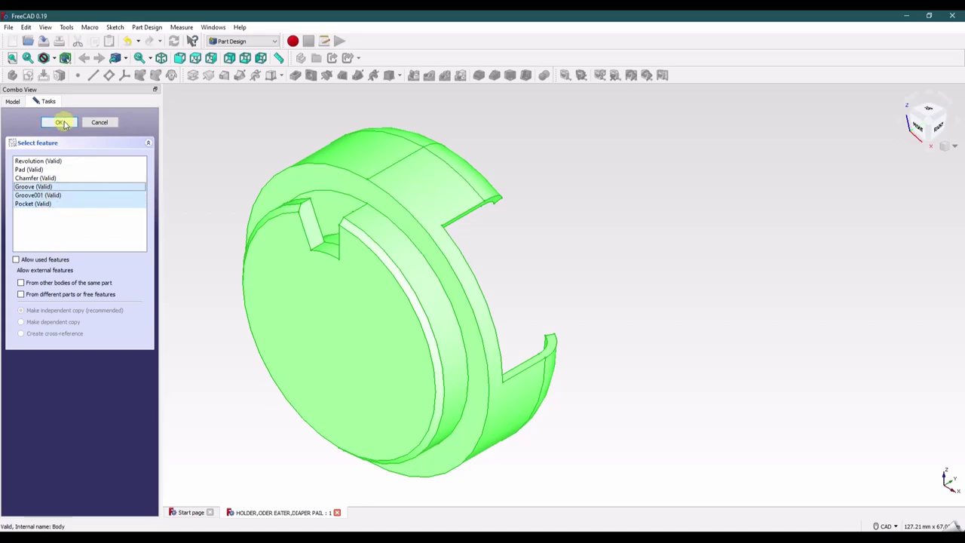
click(61, 123)
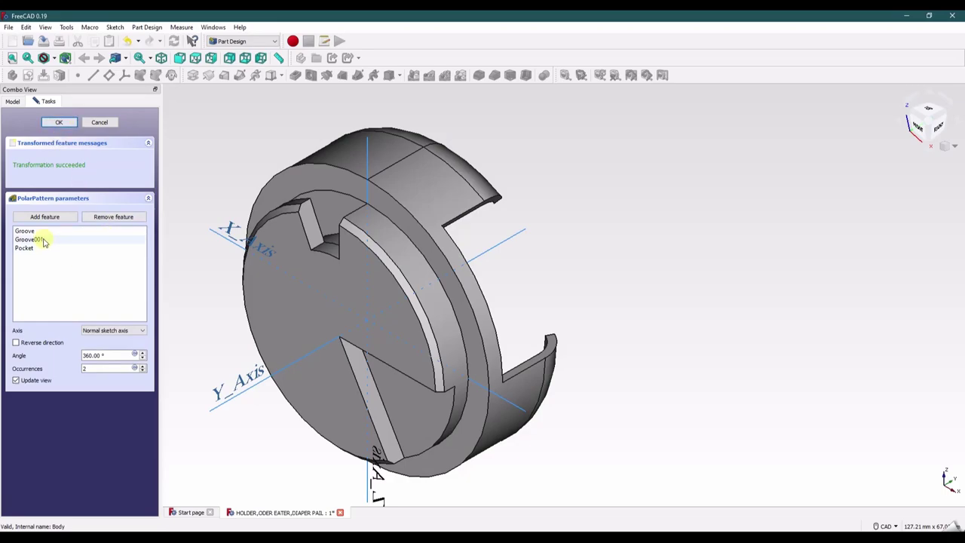
Set the polar pattern to the Base Y axis with 3 occurrences and accept it.
click(115, 330)
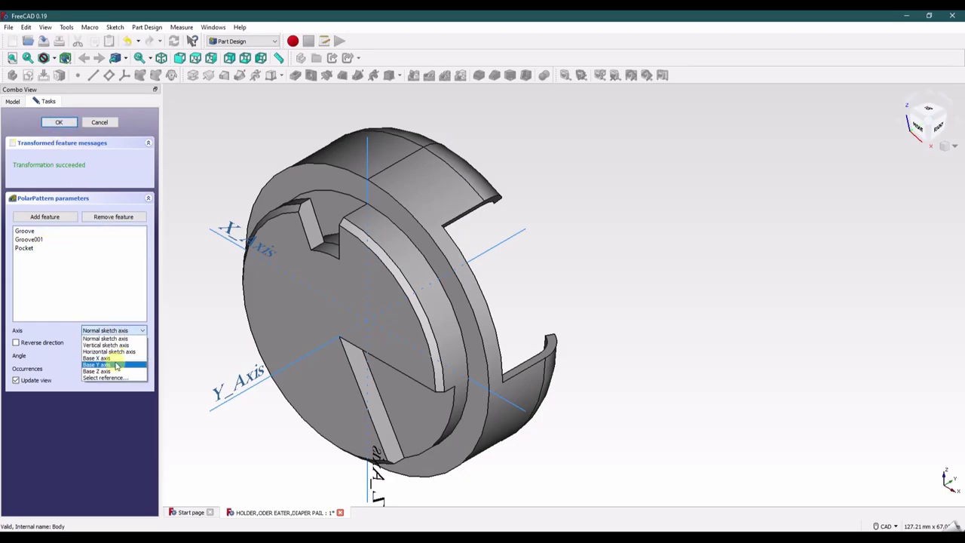
click(115, 365)
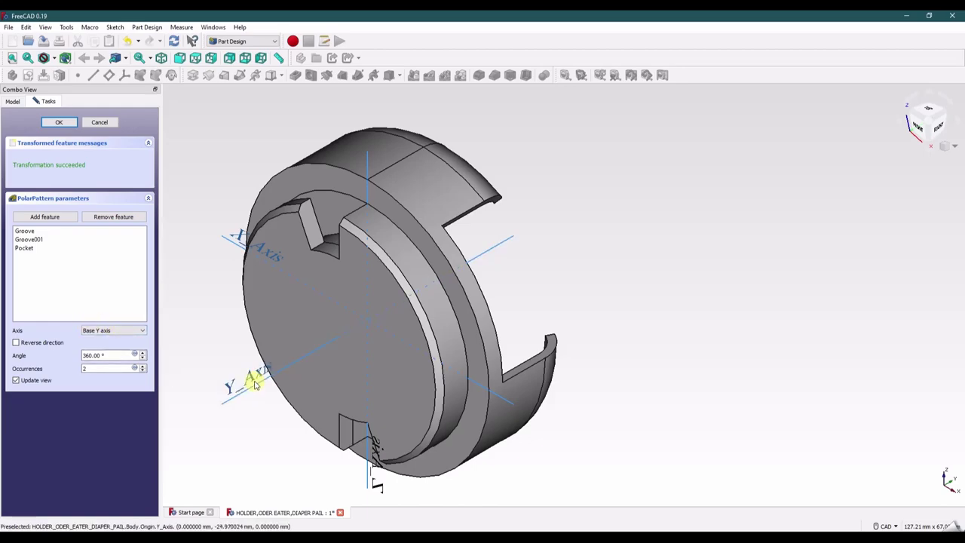
click(143, 370)
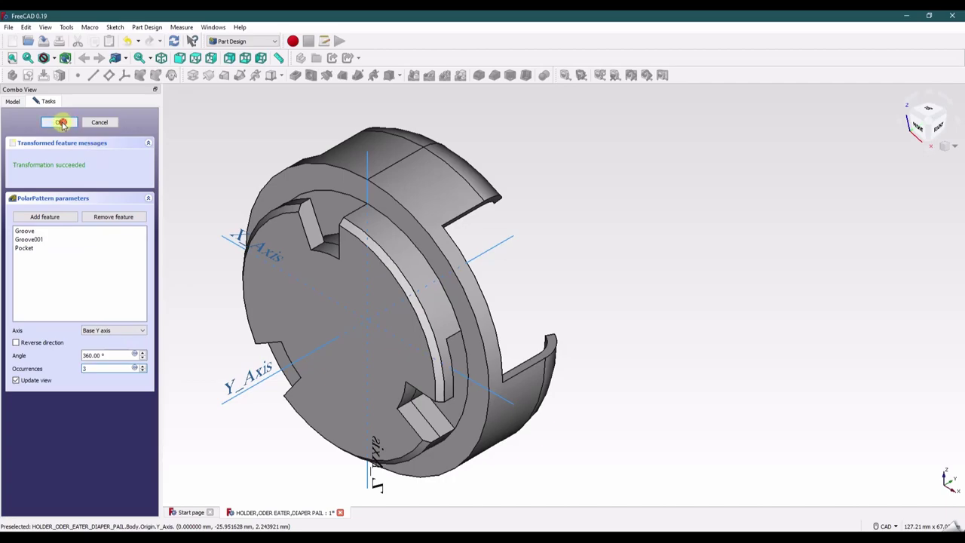
click(61, 122)
middle_drag(591, 315, 689, 312)
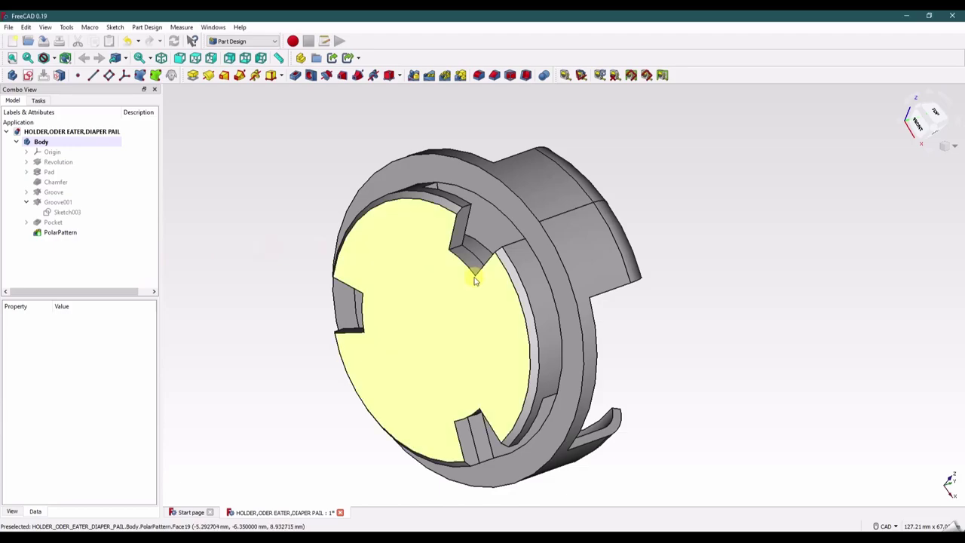
Fillet slot Edge93 plus Edges 99, 87, 117, 111 and 105 with a 1 mm radius.
middle_drag(474, 276, 463, 370)
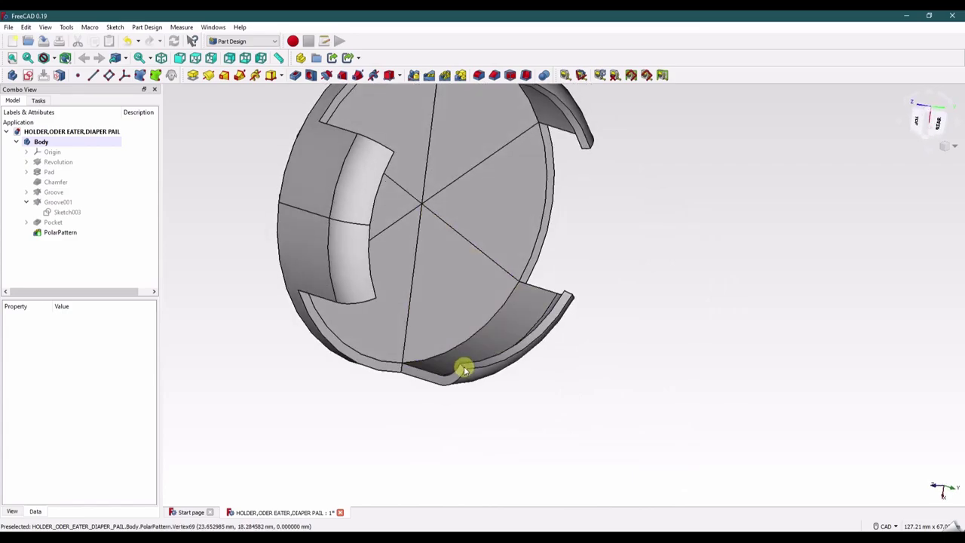
click(462, 371)
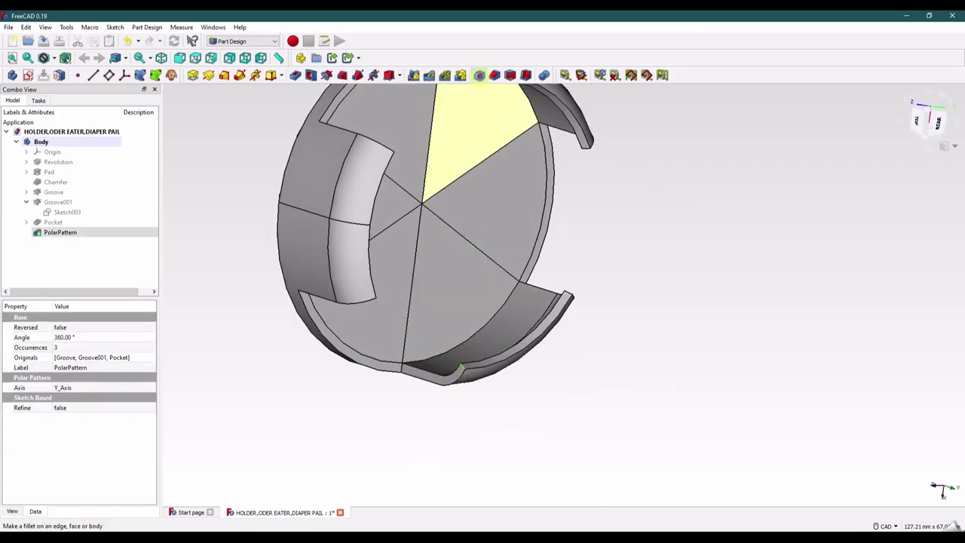
click(479, 75)
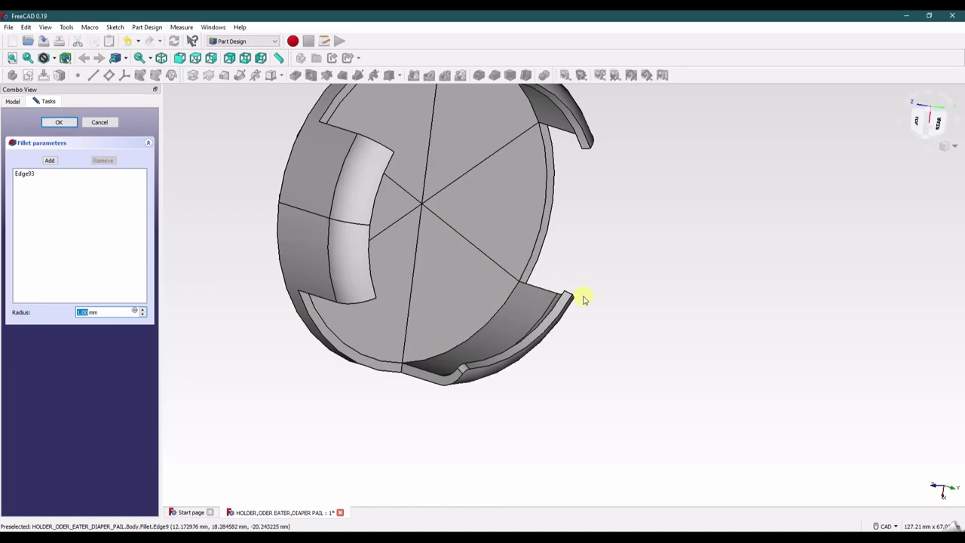
click(48, 158)
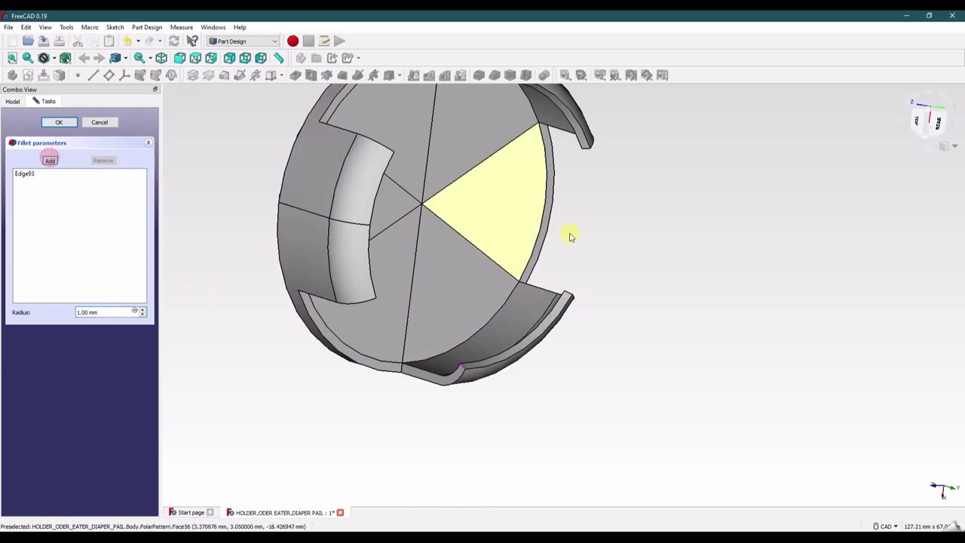
click(568, 296)
middle_drag(343, 271, 370, 296)
click(356, 301)
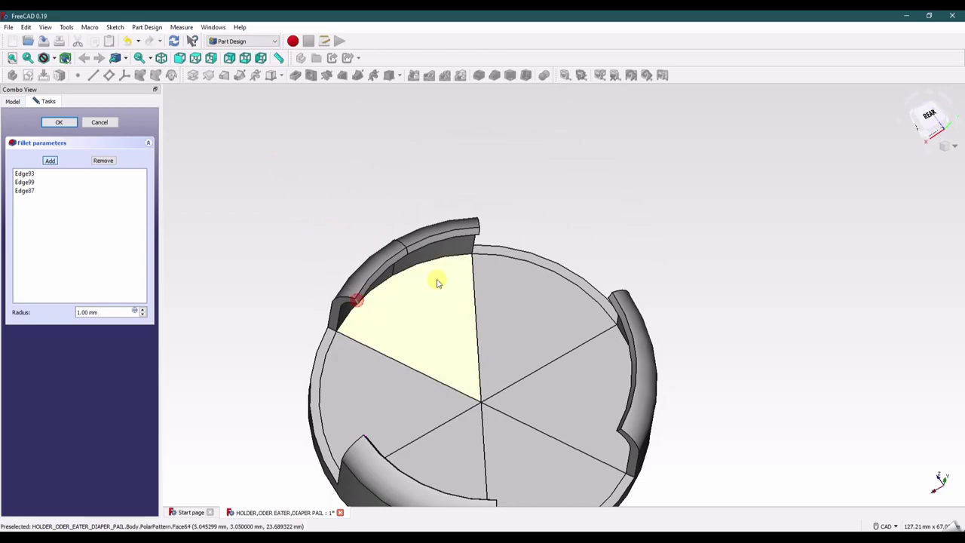
click(480, 236)
middle_drag(480, 235, 555, 251)
click(556, 249)
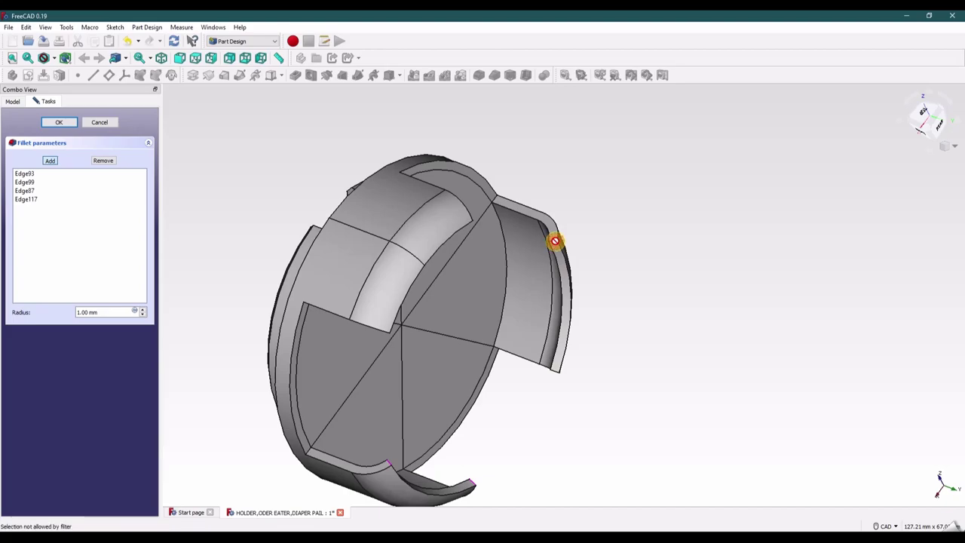
click(556, 373)
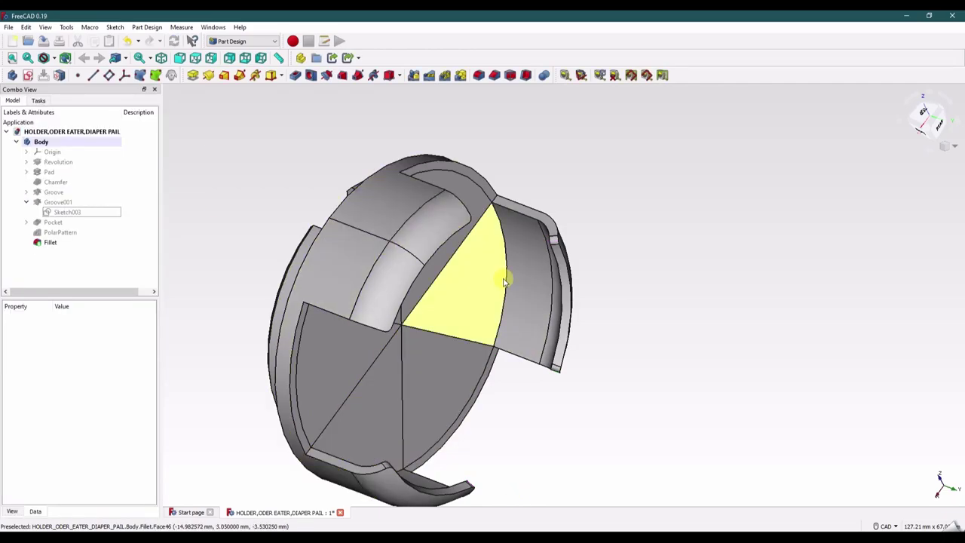
middle_drag(504, 276, 465, 284)
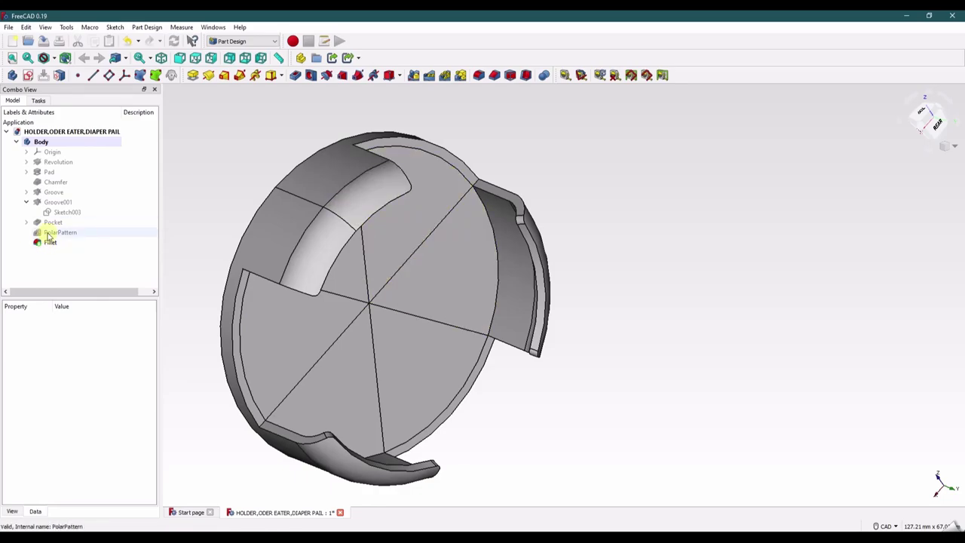
click(27, 202)
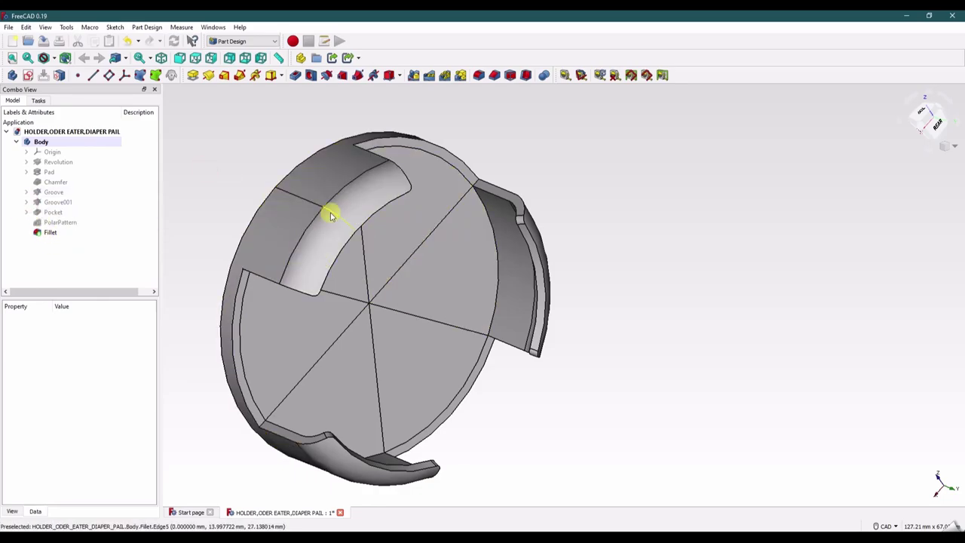
click(945, 151)
click(928, 178)
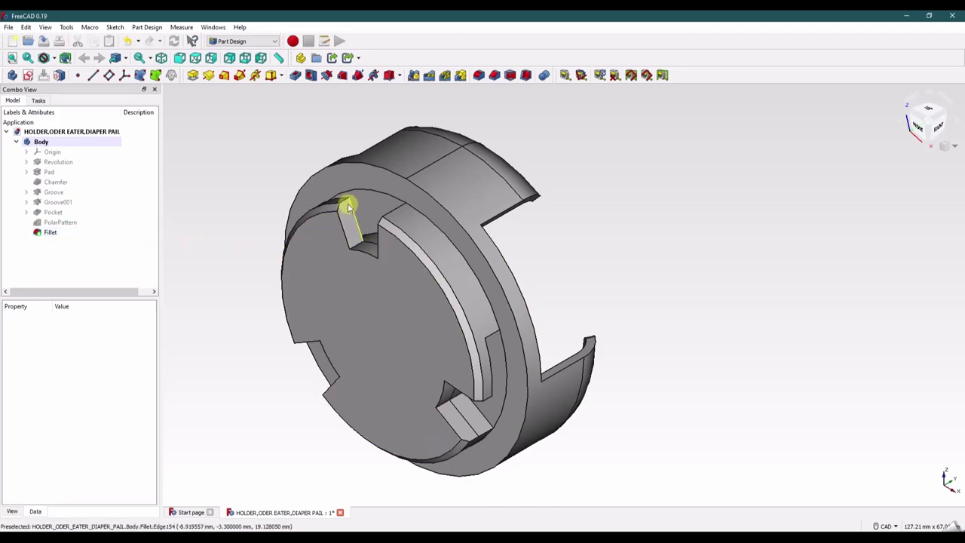
middle_drag(344, 205, 330, 200)
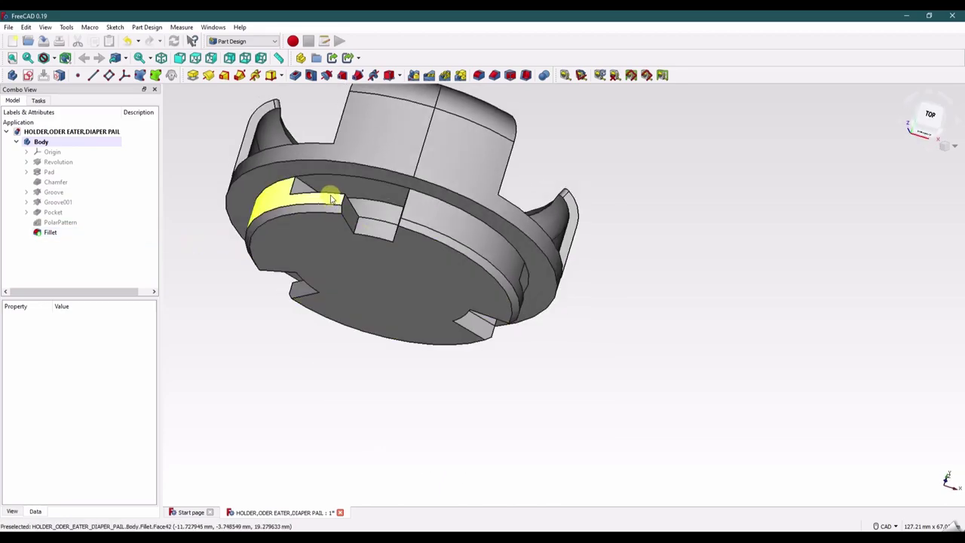
Chamfer slot-lip Edge116 with an equal-distance 0.5 mm chamfer.
click(336, 193)
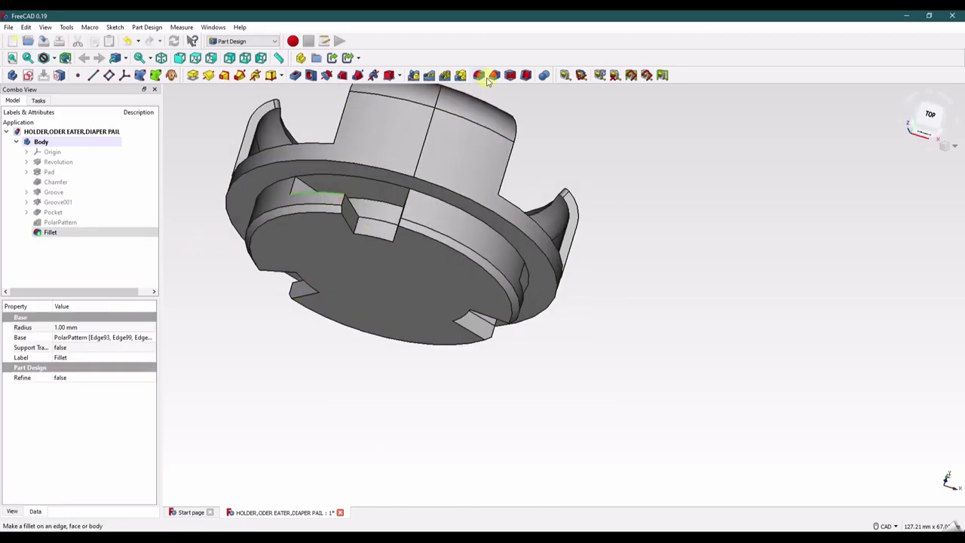
click(494, 75)
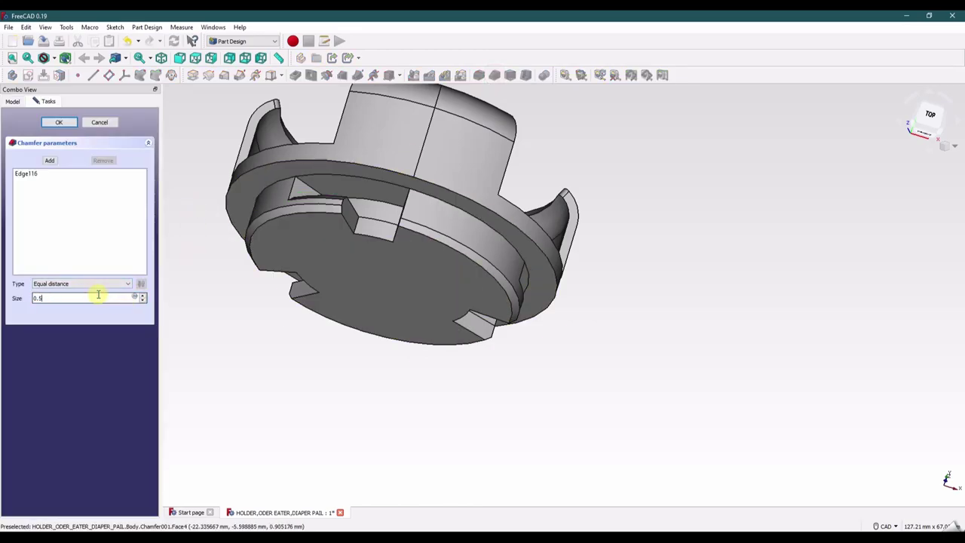
key(Return)
Reopen Chamfer001 for editing, inspect the part from the side, and accept it.
right_click(50, 242)
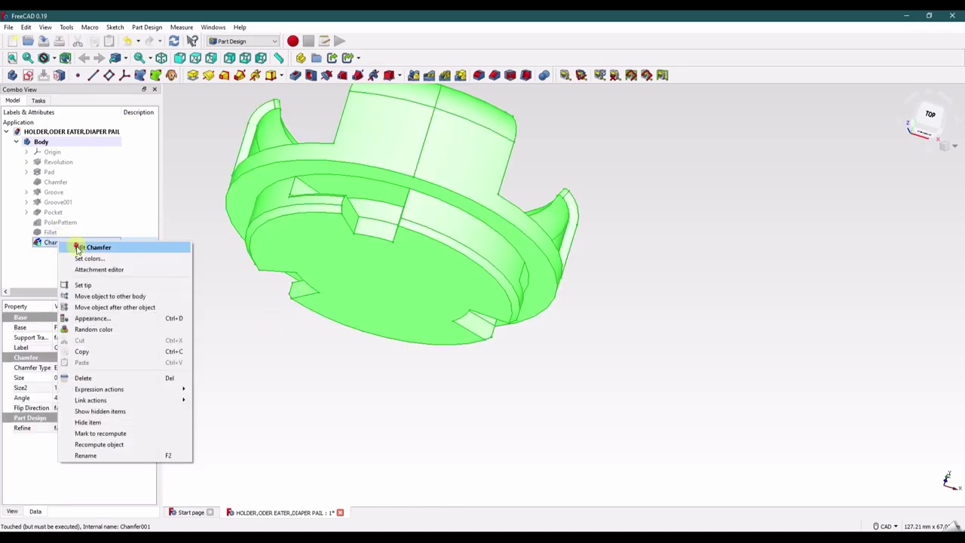
click(78, 250)
middle_drag(358, 297, 460, 384)
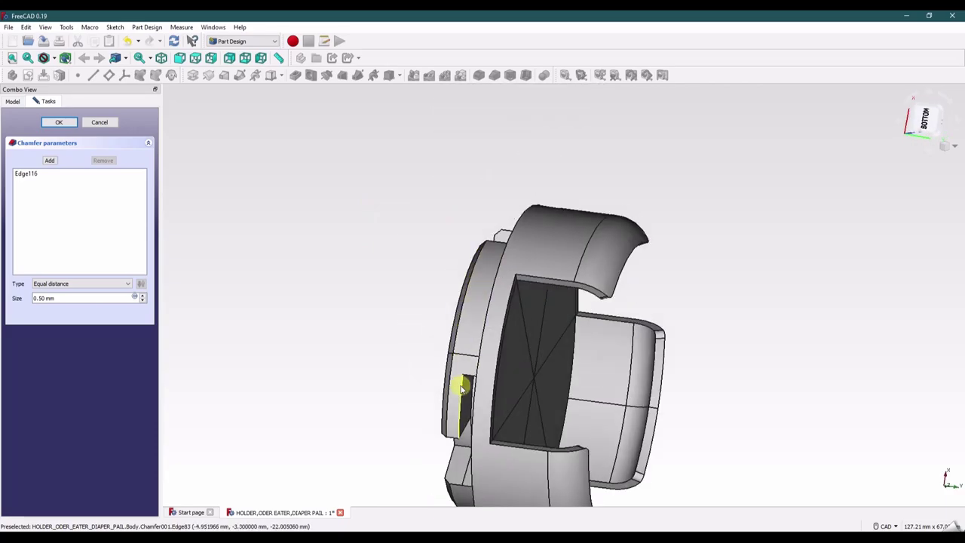
click(60, 122)
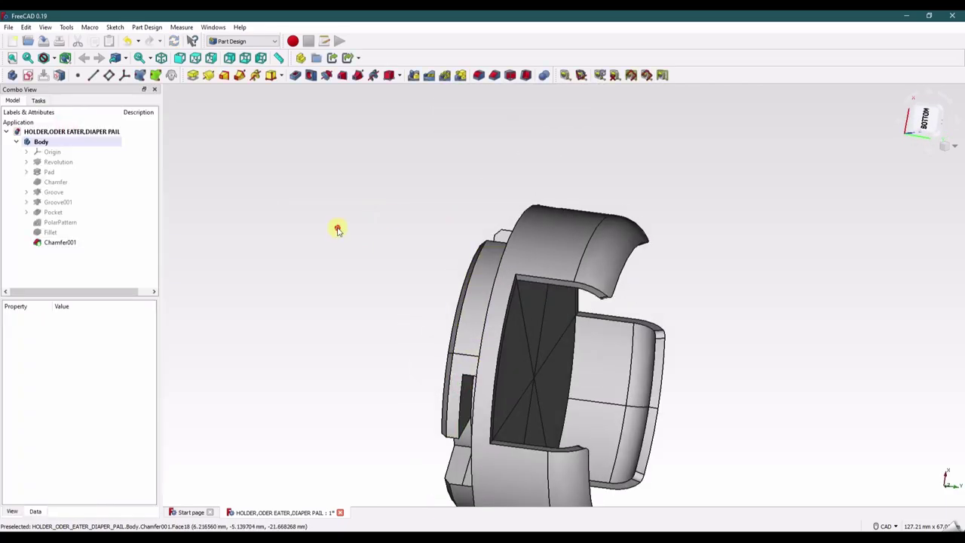
Edit Chamfer001 again and remove Face40 from its edge list.
middle_drag(378, 306, 444, 324)
right_click(59, 242)
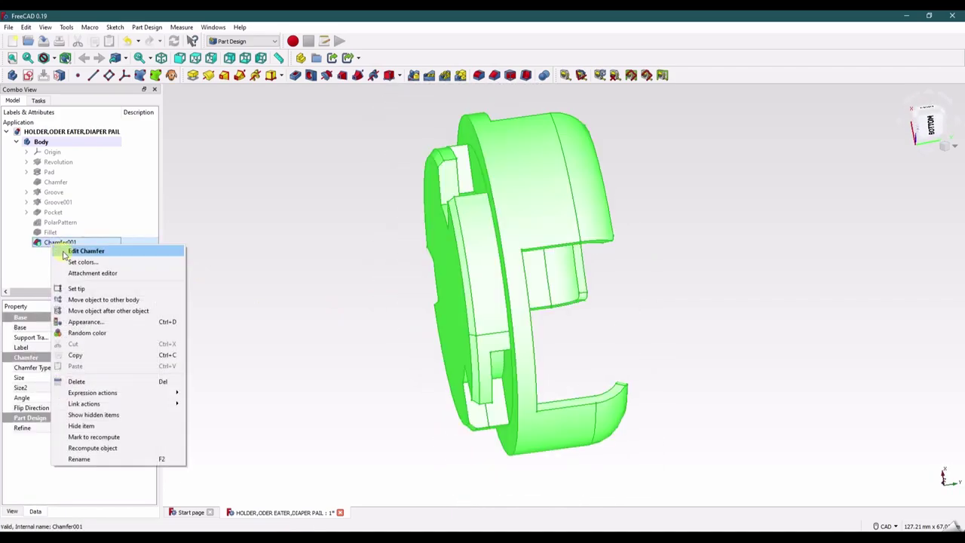
click(67, 249)
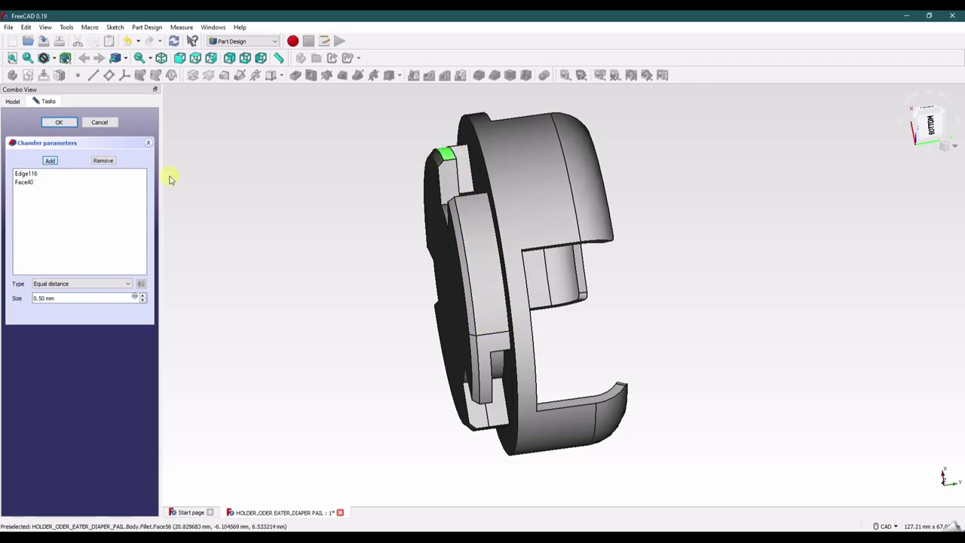
click(85, 188)
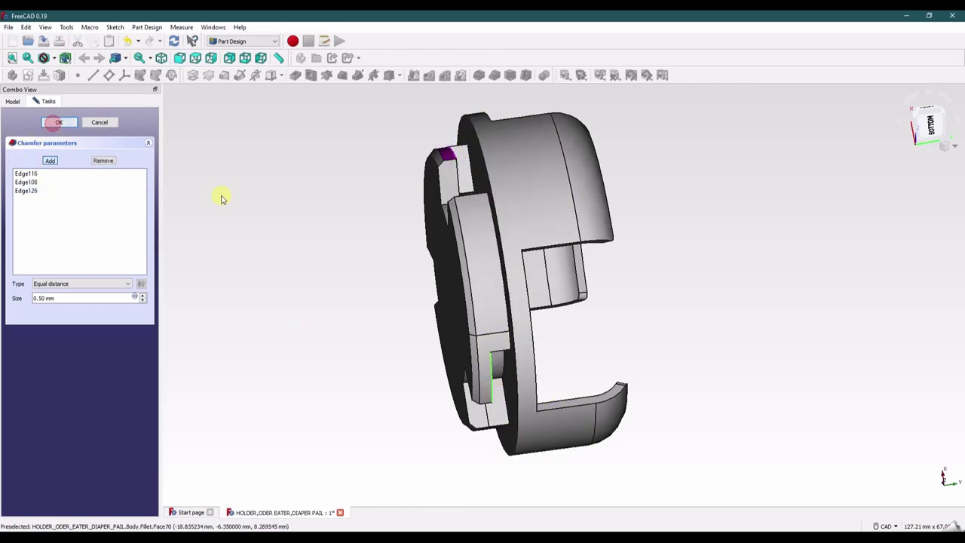
click(17, 59)
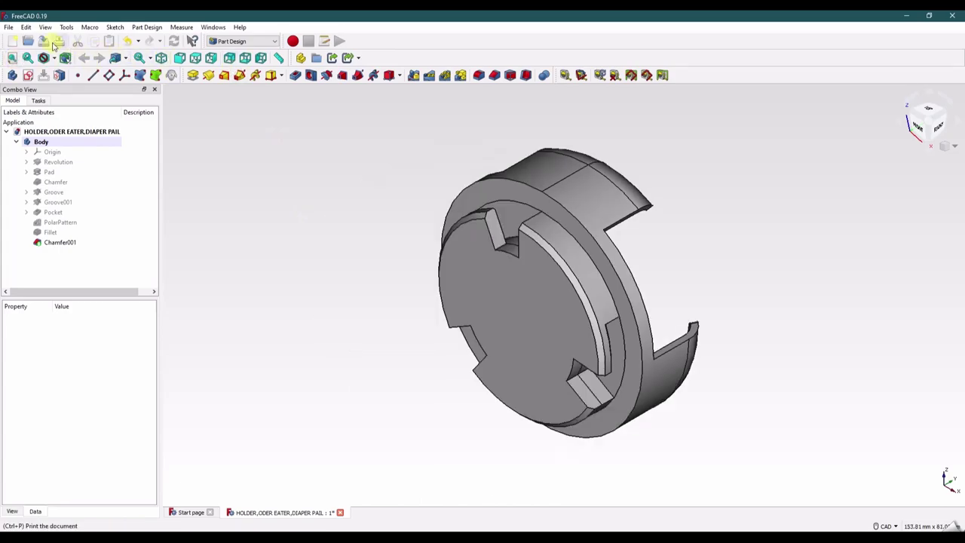
right_click(65, 243)
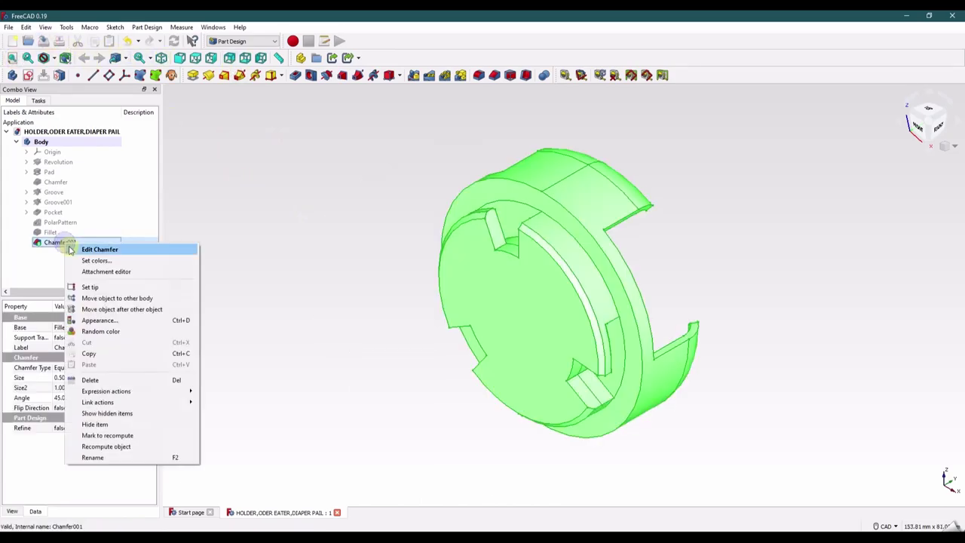
click(84, 248)
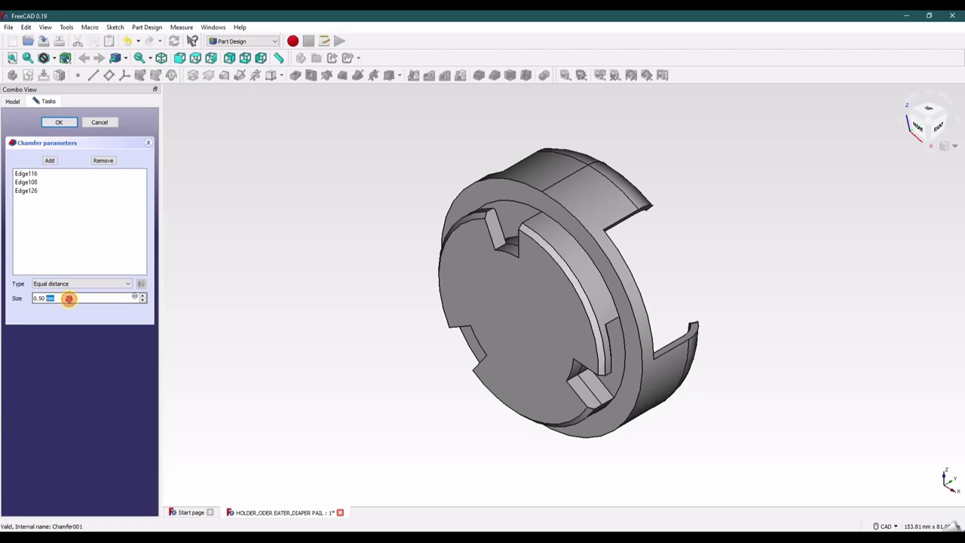
key(Return)
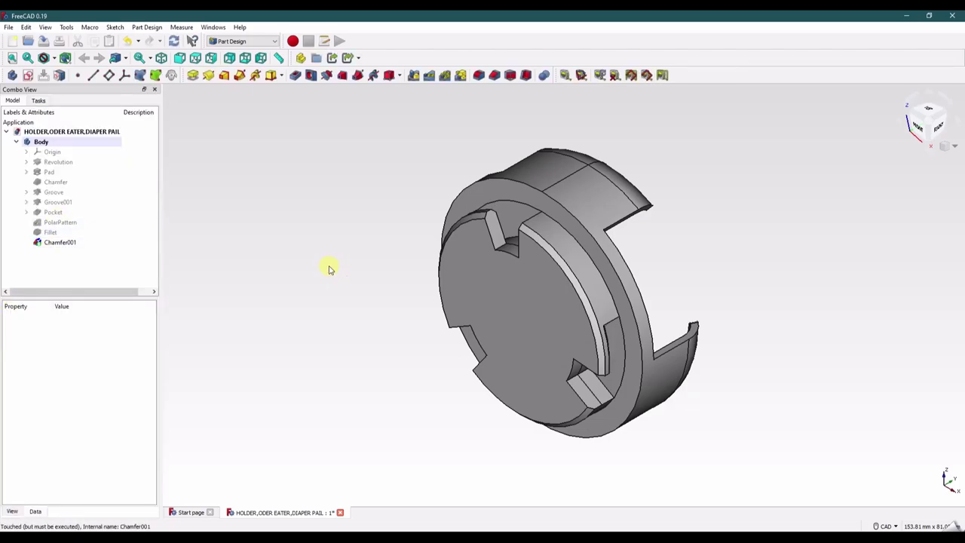
middle_drag(328, 269, 277, 268)
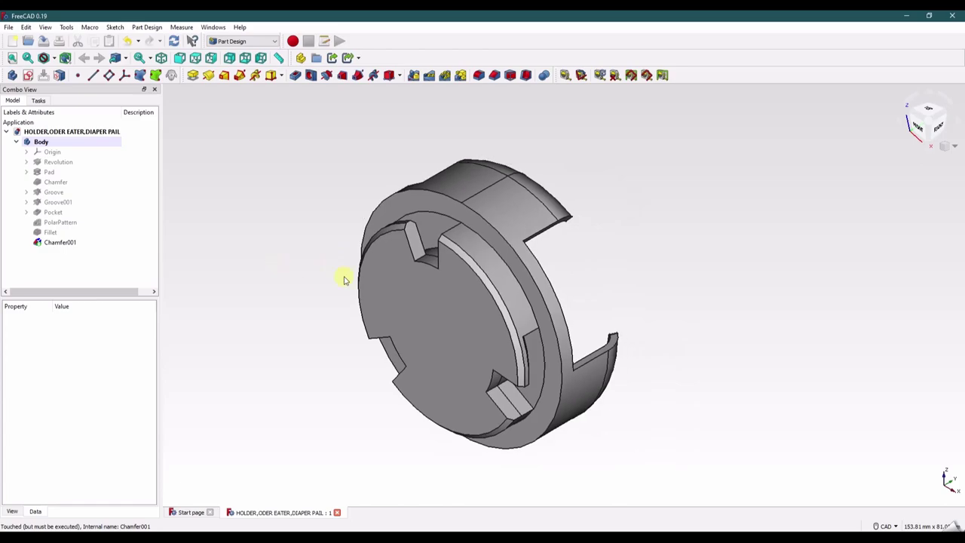
middle_drag(343, 280, 314, 242)
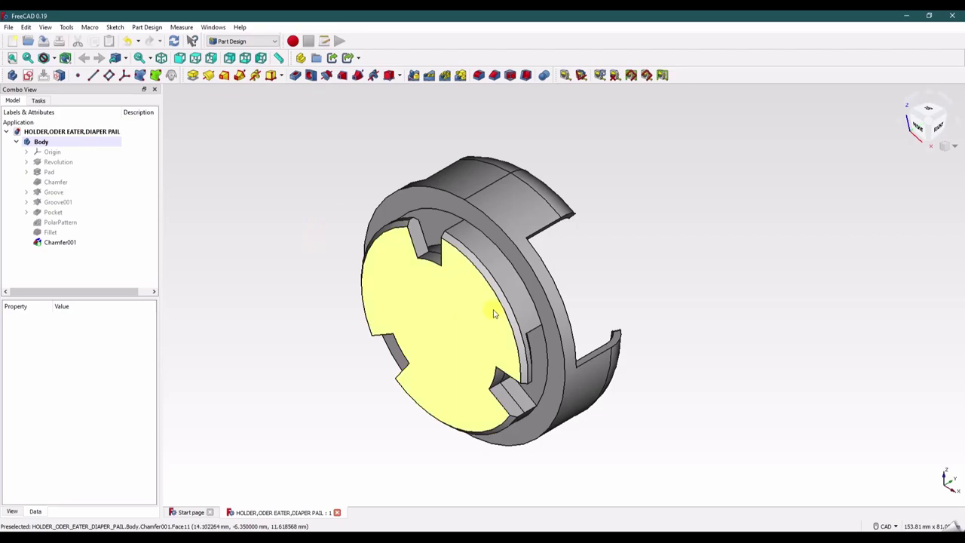
mouse_move(494, 314)
middle_down()
mouse_move(385, 276)
mouse_move(336, 299)
mouse_move(535, 265)
mouse_move(506, 301)
middle_up()
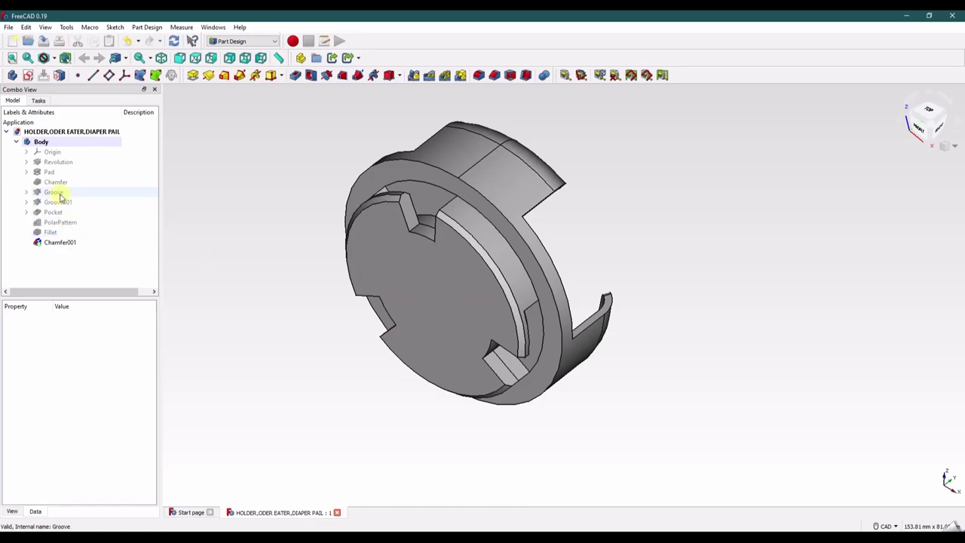
middle_drag(491, 309, 468, 290)
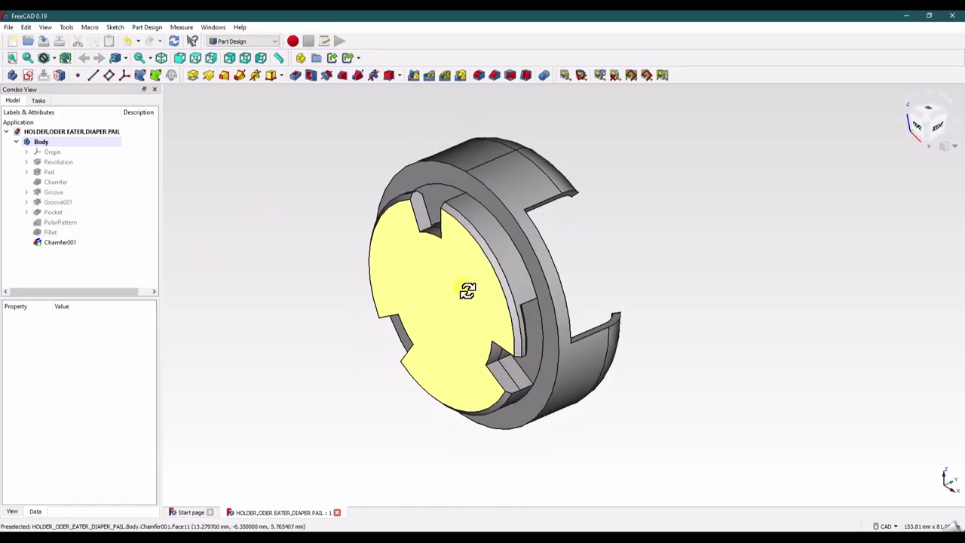
middle_drag(614, 264, 535, 288)
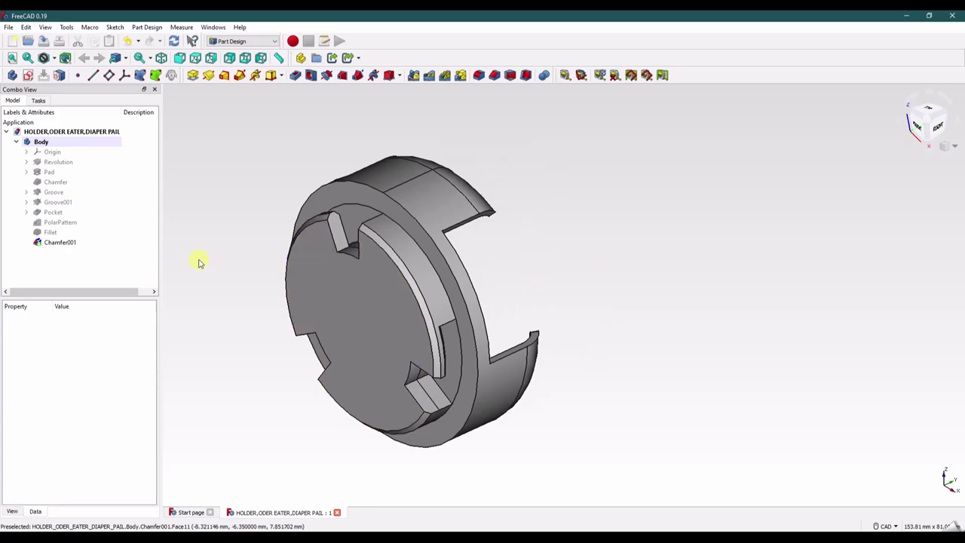
click(952, 146)
click(942, 176)
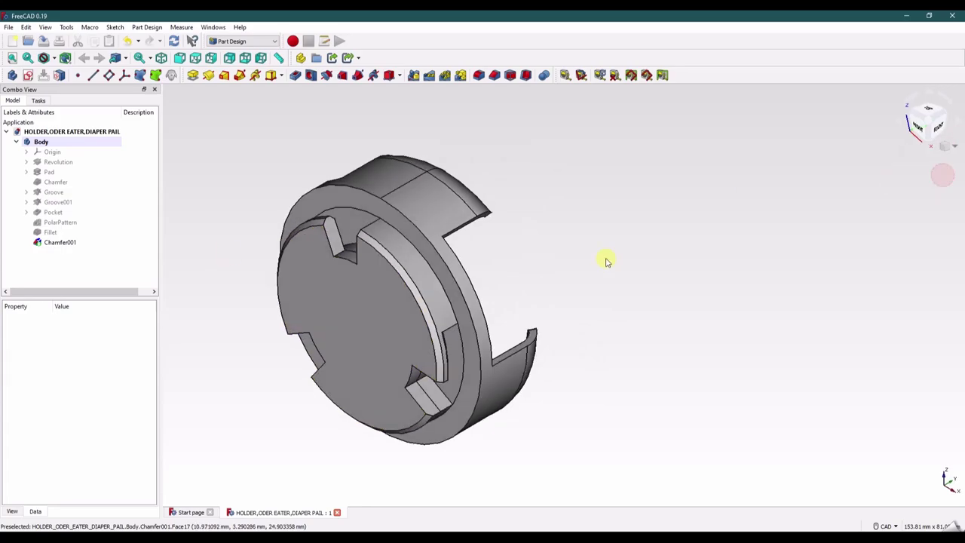